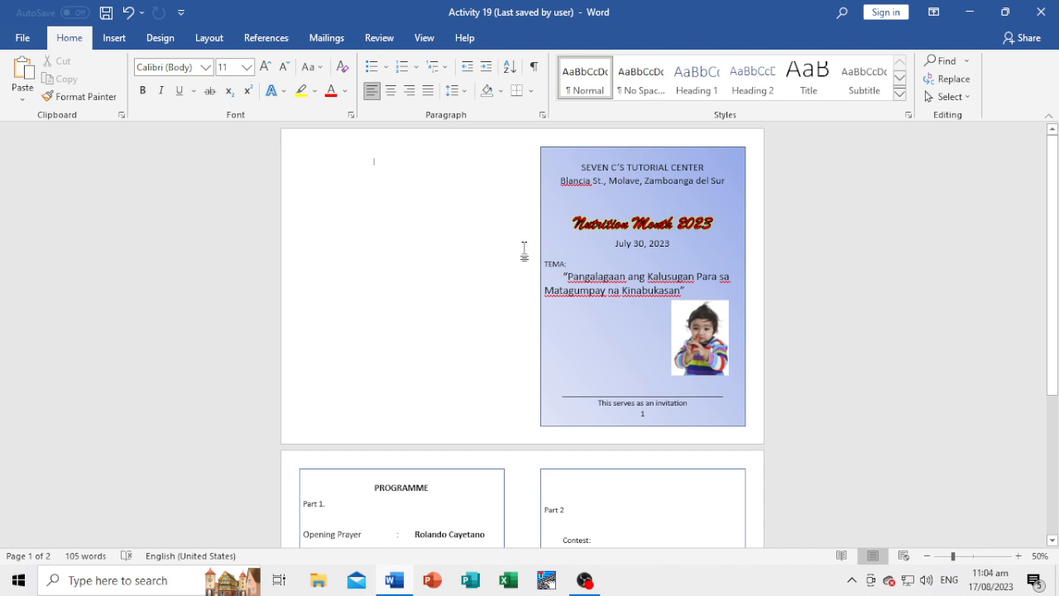
scroll(524, 249, "down", 5)
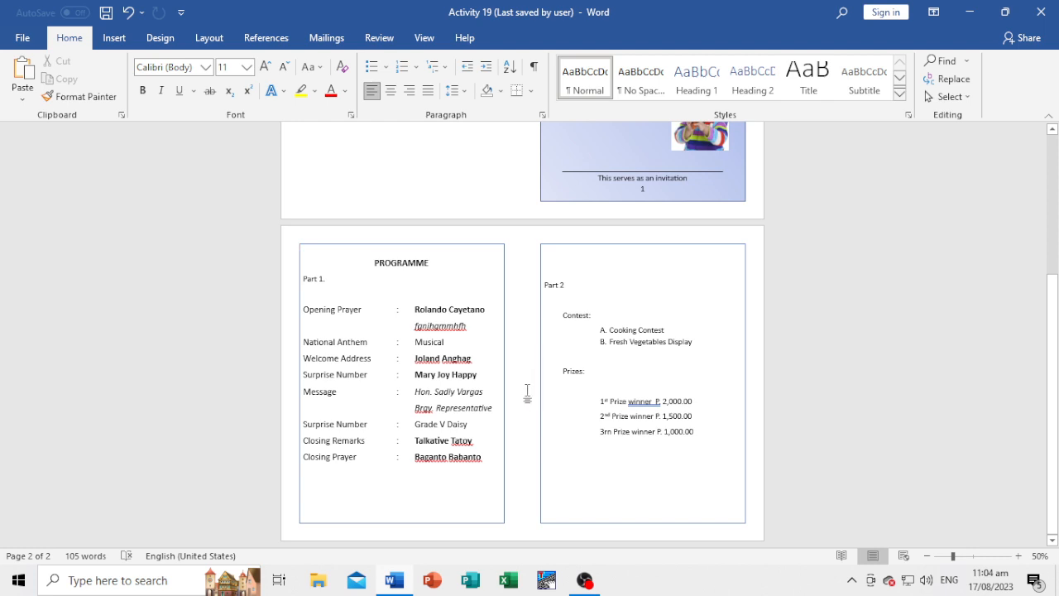
scroll(527, 393, "up", 4)
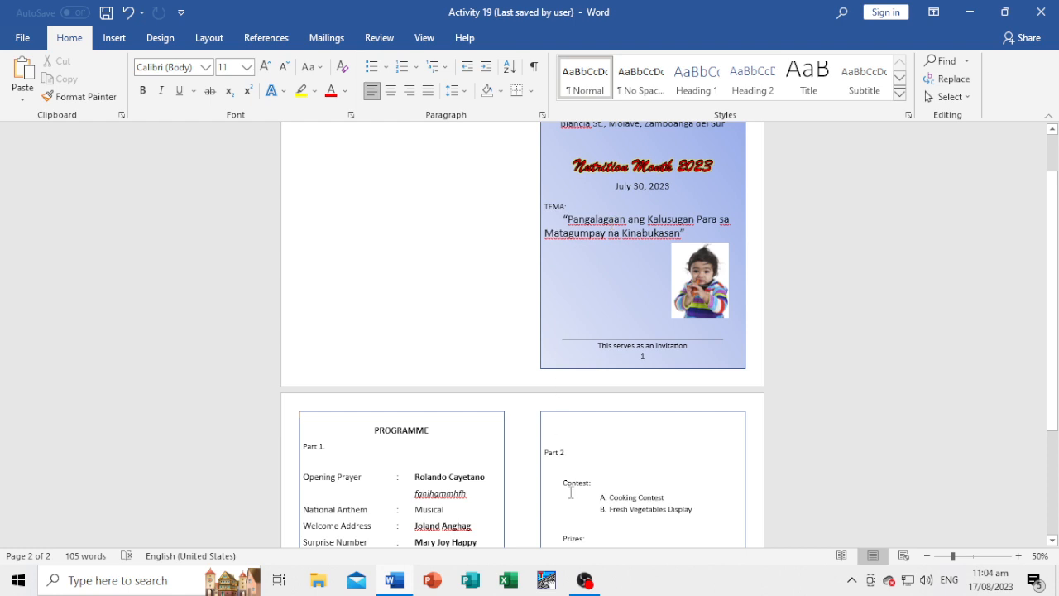
scroll(570, 492, "down", 4)
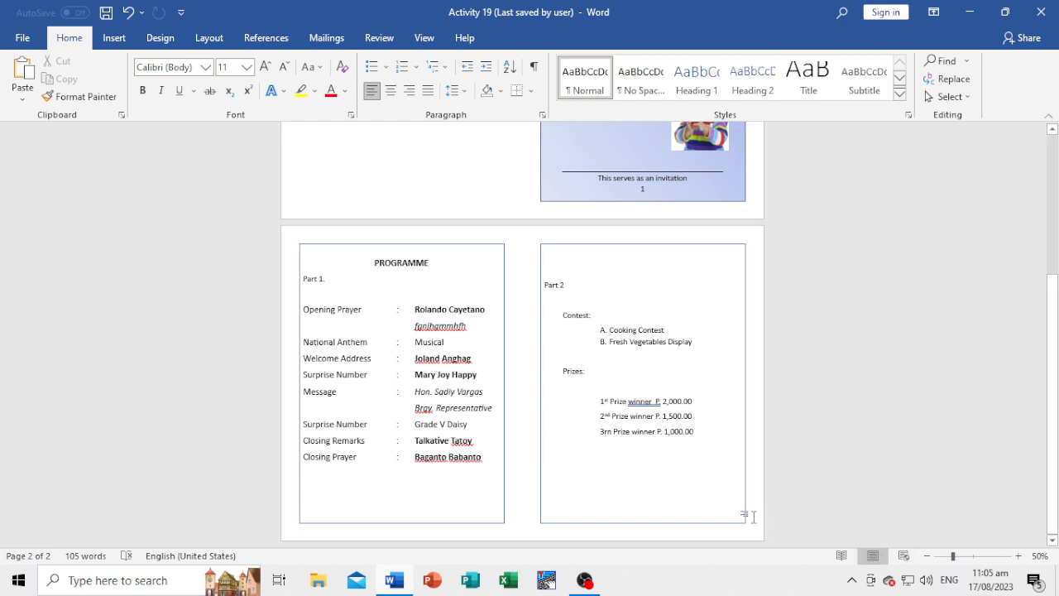
scroll(753, 517, "up", 5)
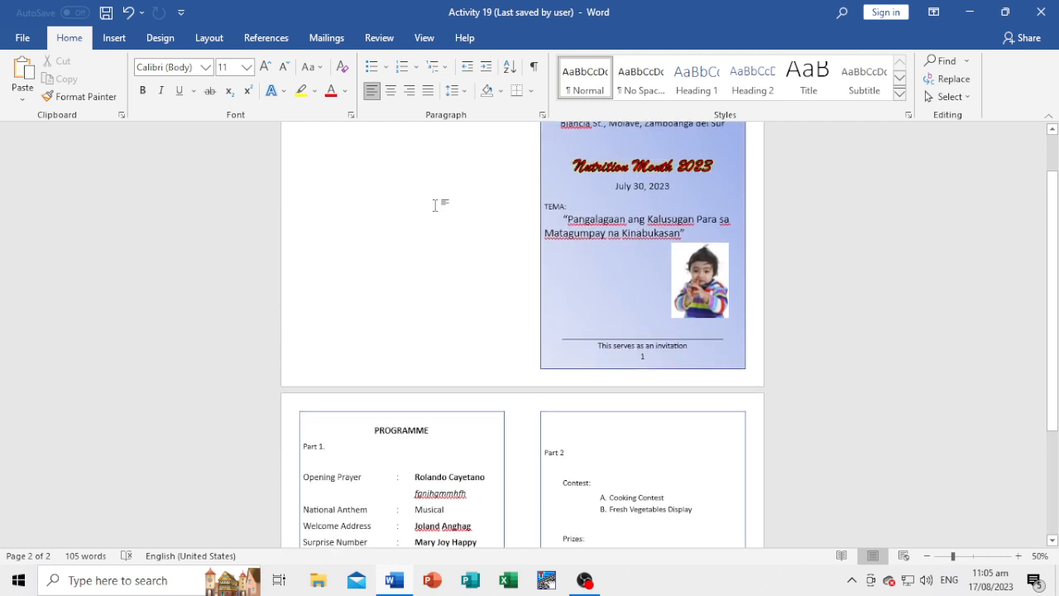
Extend the document past the end of page 2 and add blank pages until it has eight pages.
scroll(437, 205, "down", 2)
scroll(563, 534, "down", 2)
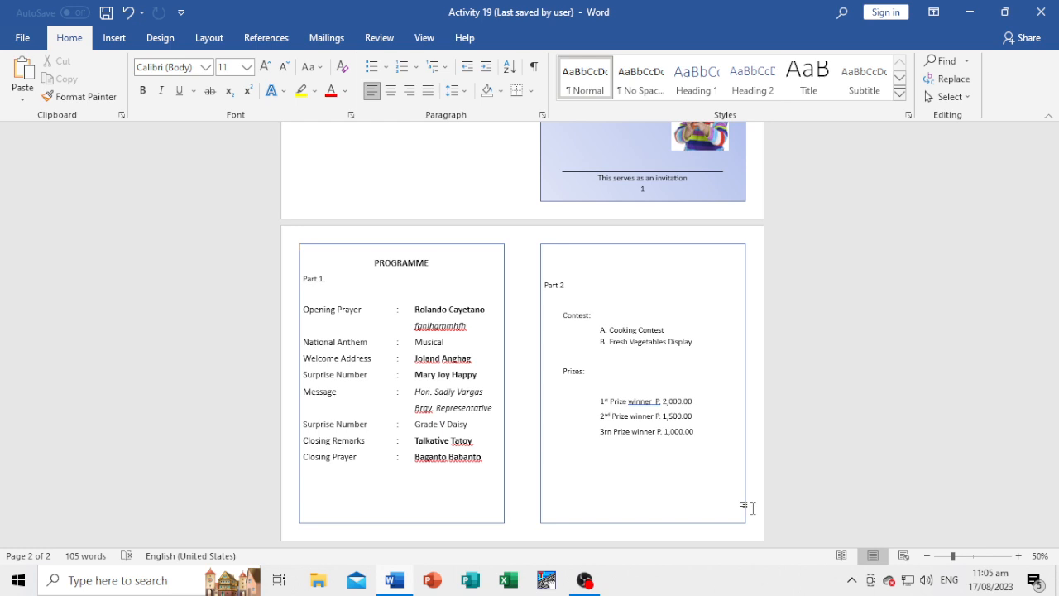
key("ctrl+r")
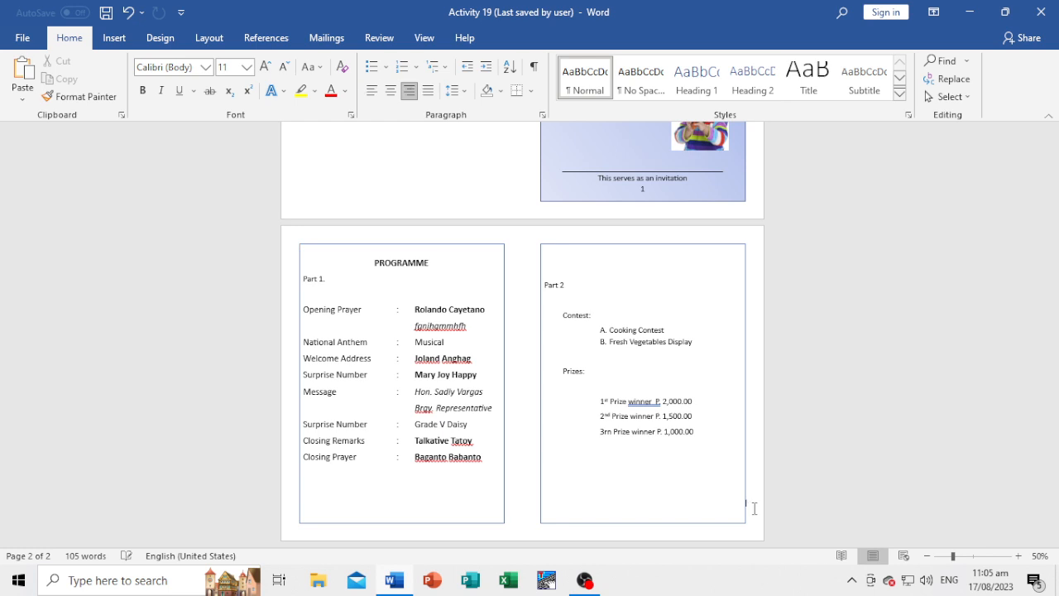
scroll(430, 497, "down", 3)
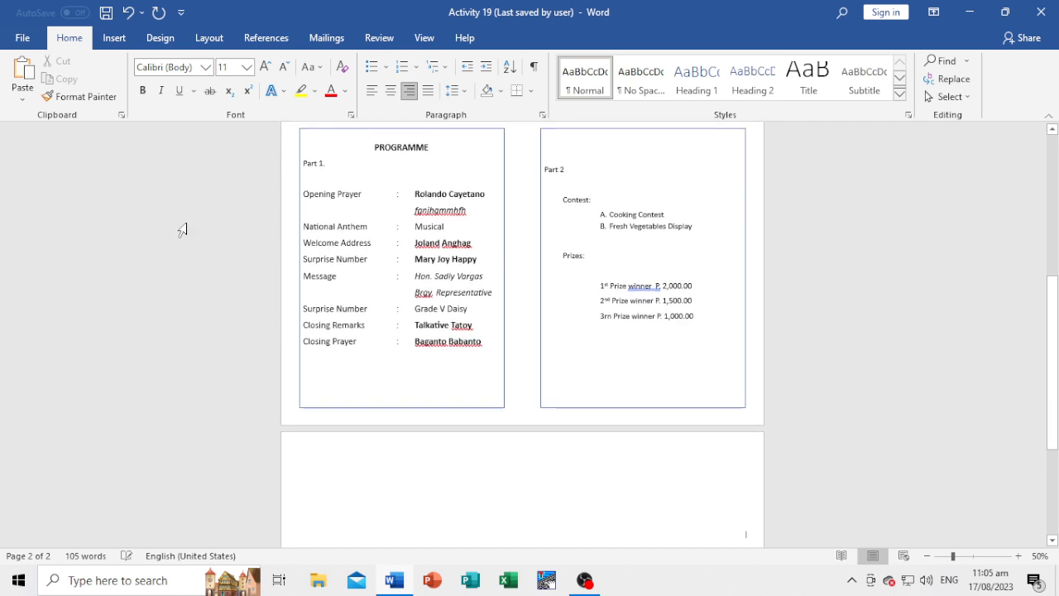
left_click(114, 38)
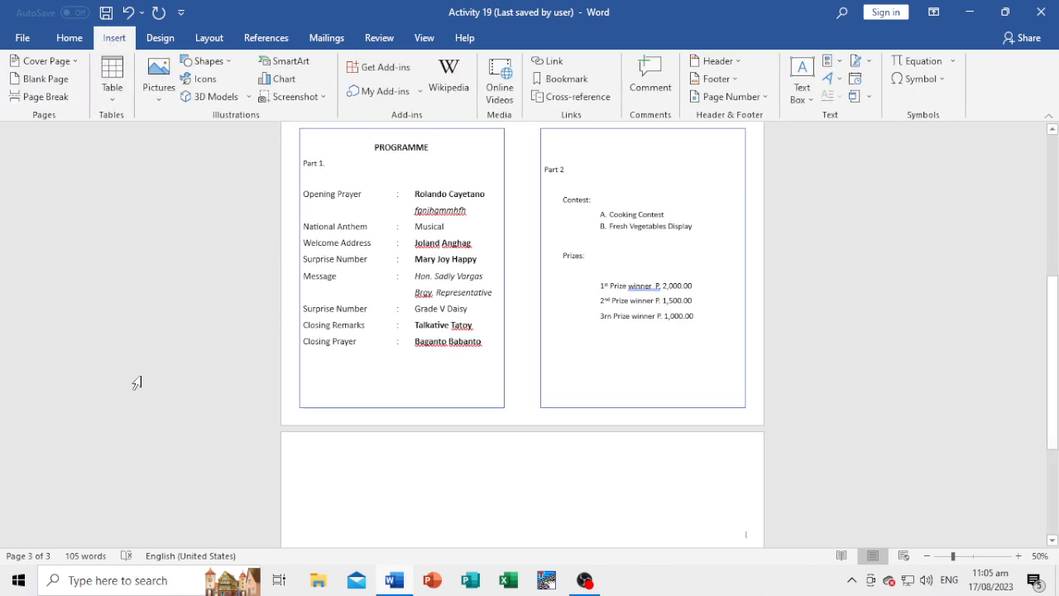
left_click(41, 82)
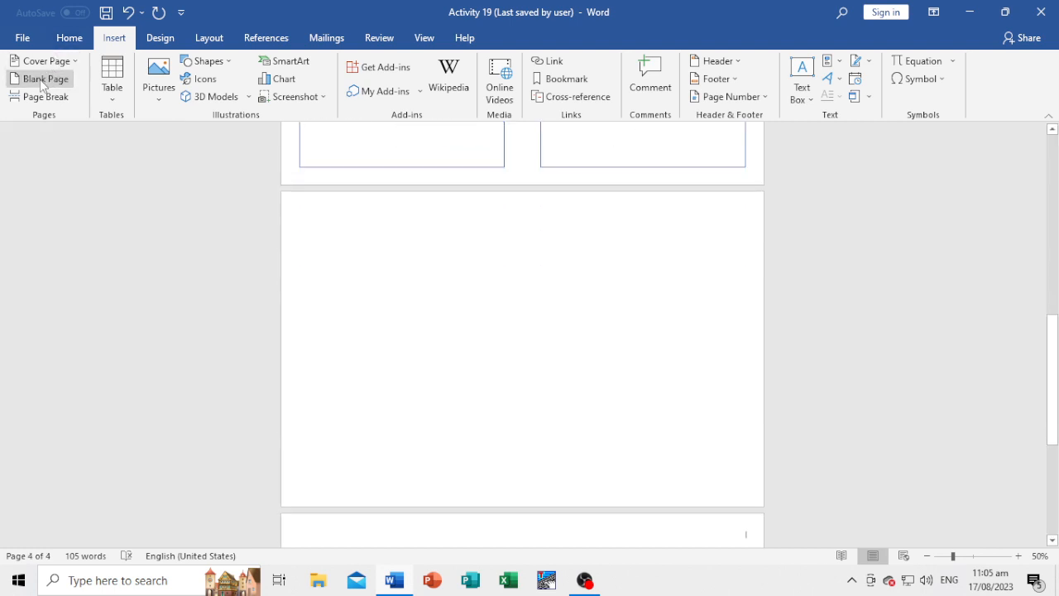
left_click(42, 83)
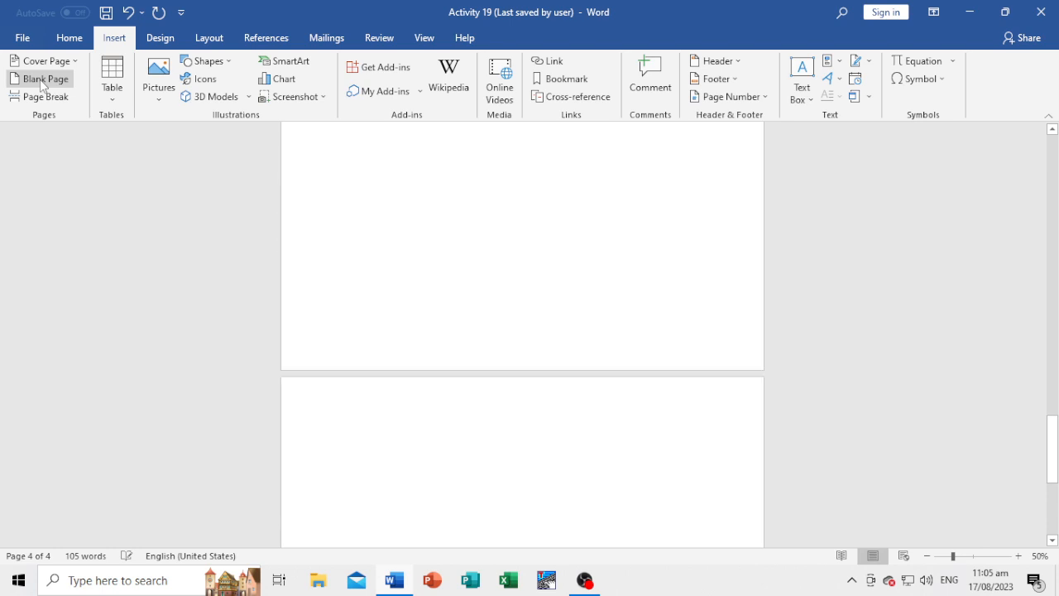
left_click(43, 83)
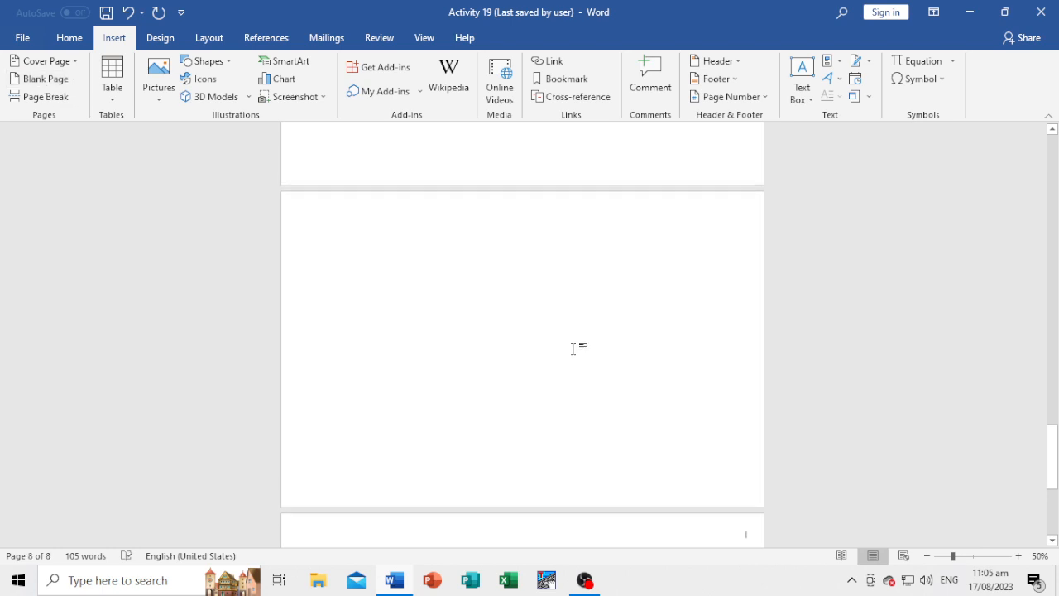
Copy the Part 2 frame from page 2 and paste it onto the blank page 3.
scroll(572, 349, "up", 10)
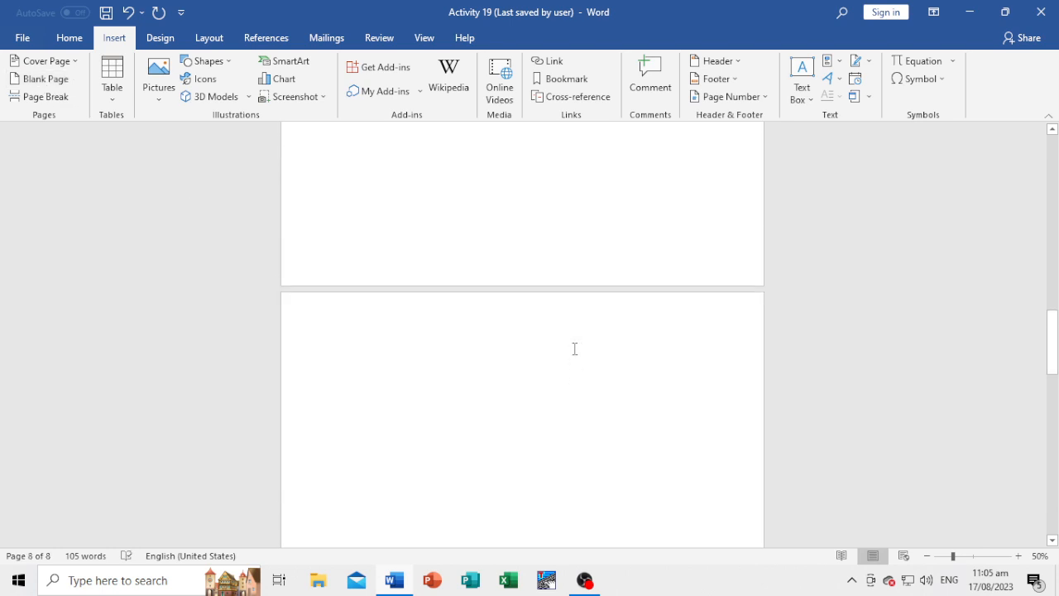
scroll(572, 348, "up", 10)
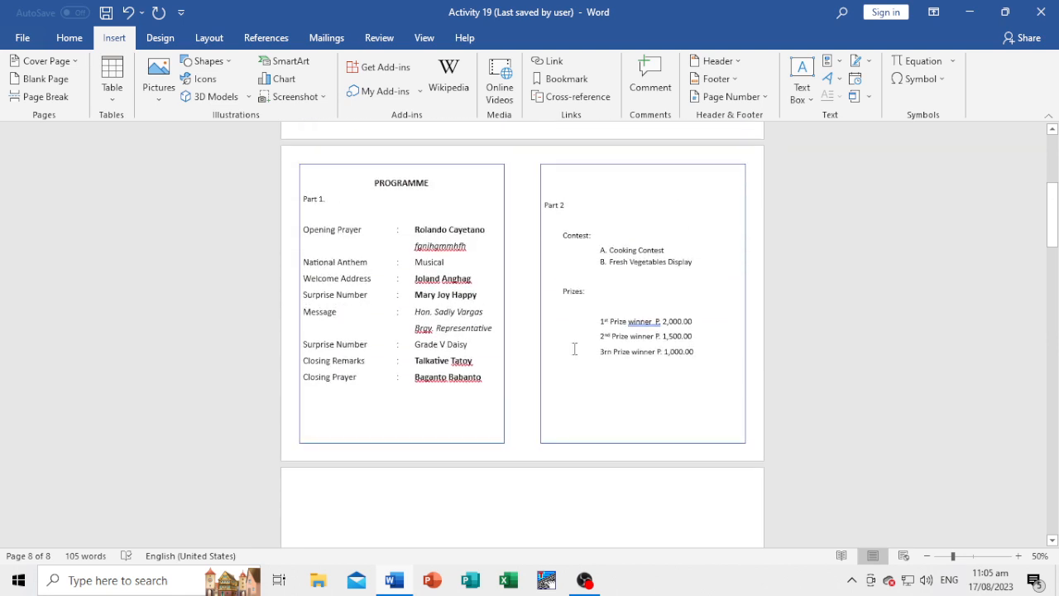
left_click(597, 296)
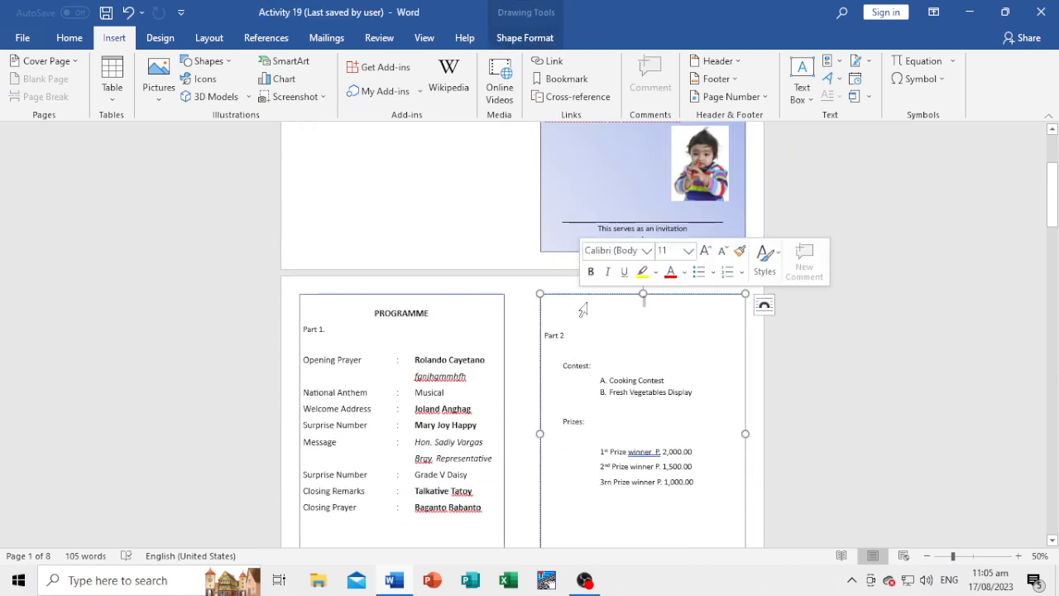
right_click(601, 298)
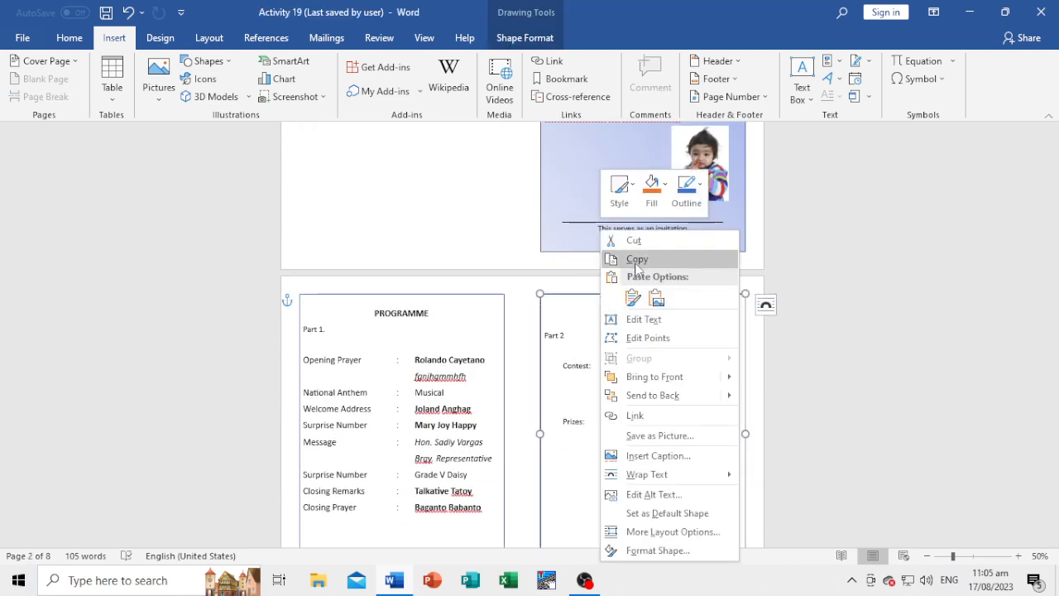
left_click(634, 259)
scroll(524, 473, "down", 5)
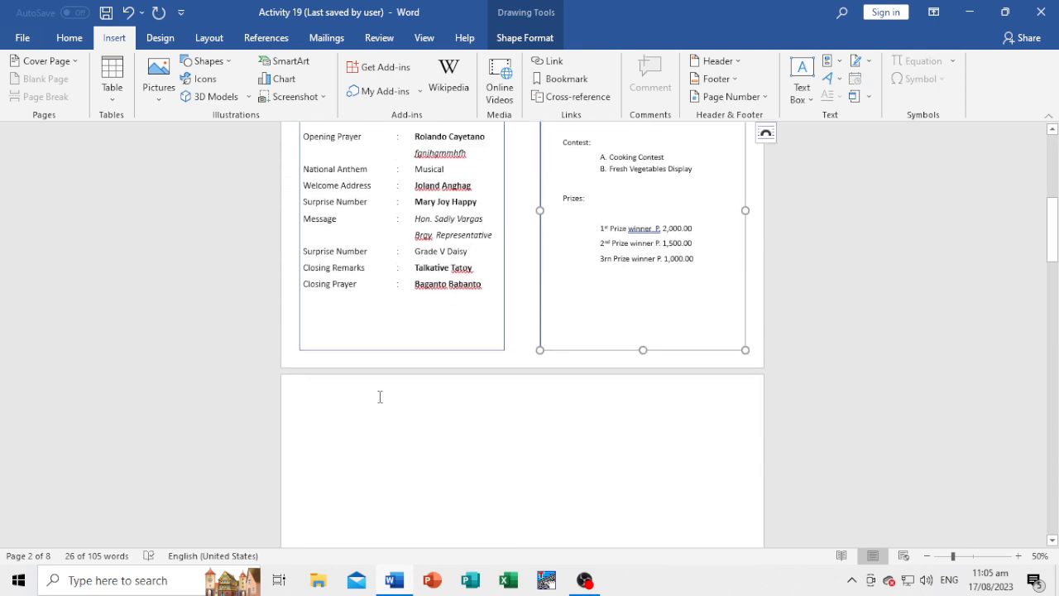
right_click(378, 397)
left_click(412, 250)
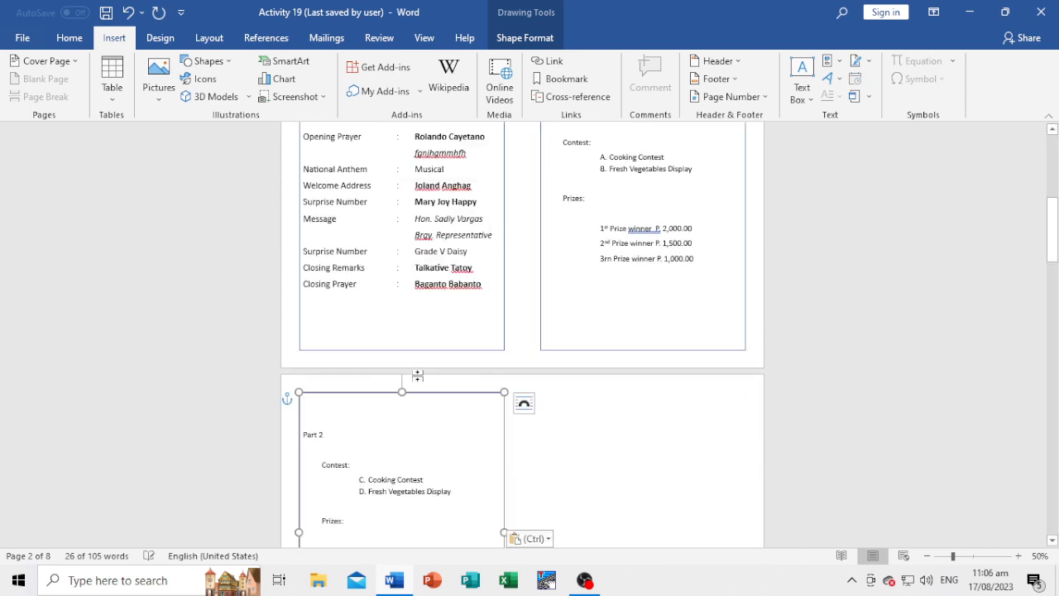
Replace all text in the pasted frame with the page number 3 and move it down near the frame's bottom edge.
scroll(419, 428, "down", 3)
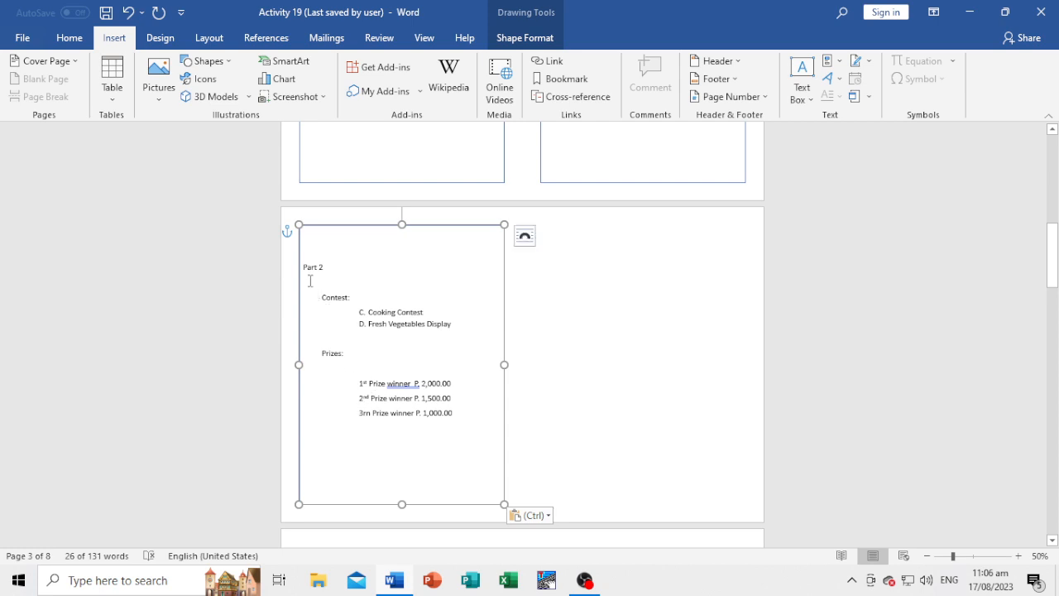
left_click_drag(307, 271, 473, 424)
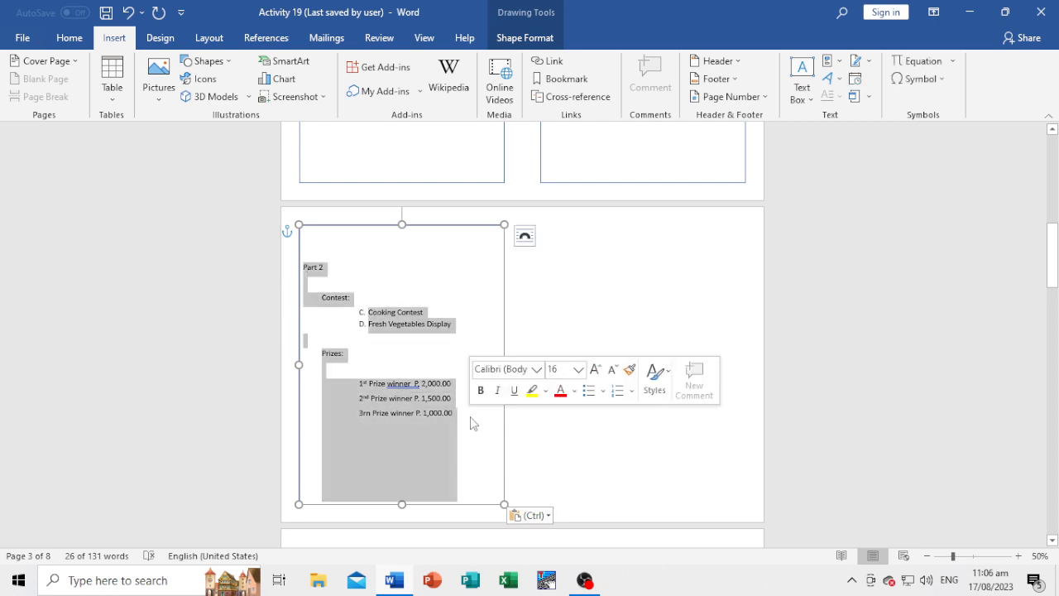
type("3")
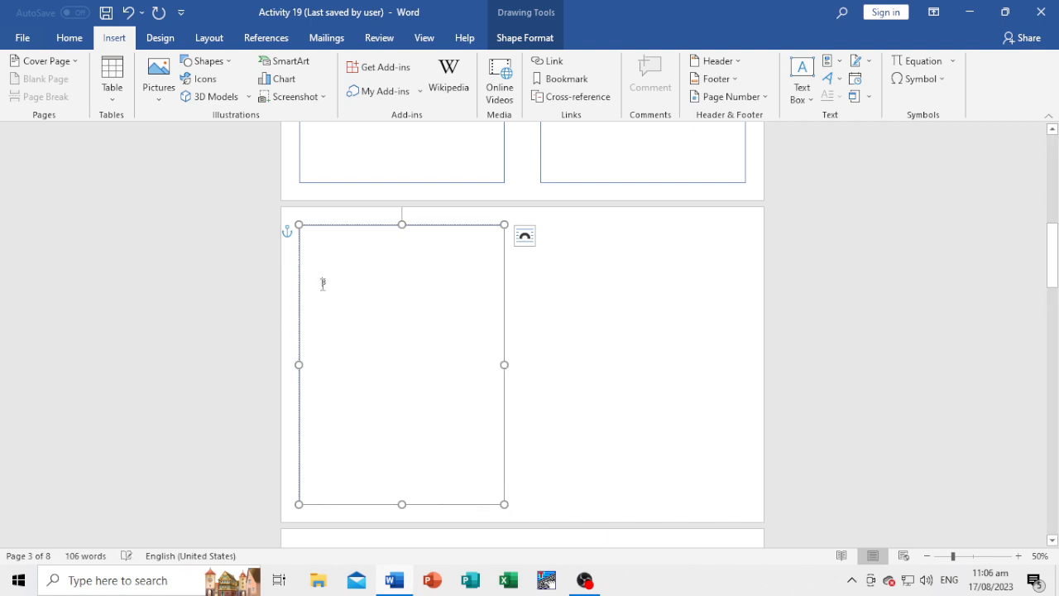
key("Return")
key("Return")
key("Return")
key("Return")
key("Return")
key("Return")
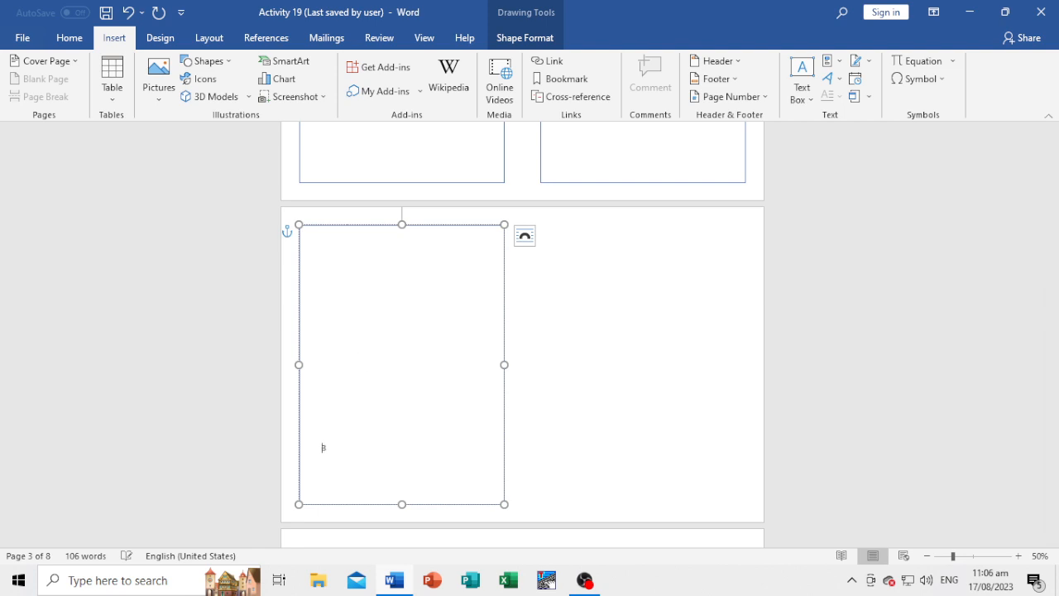
key("Return")
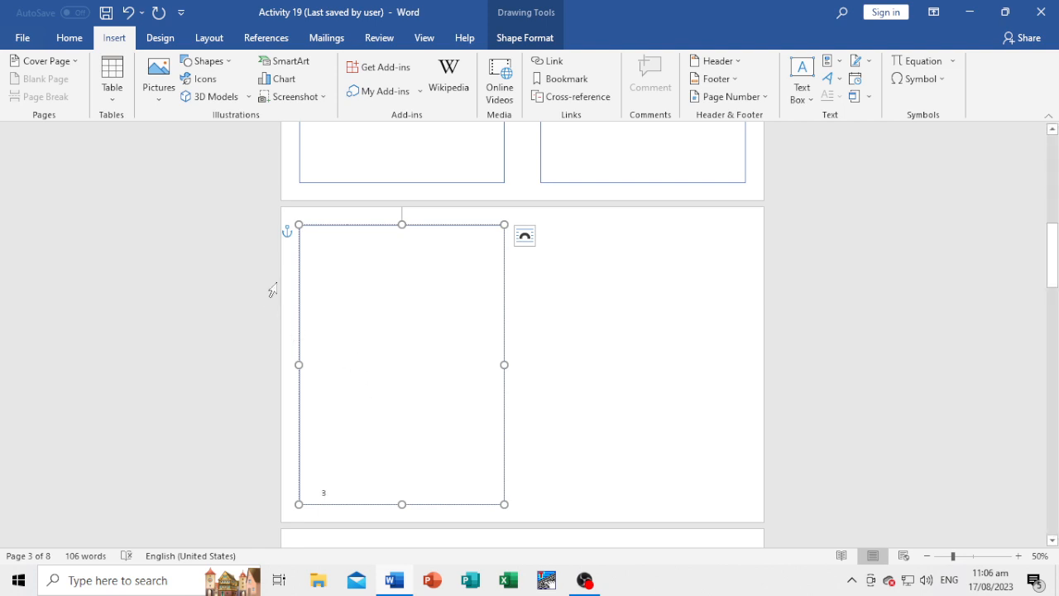
key("BackSpace")
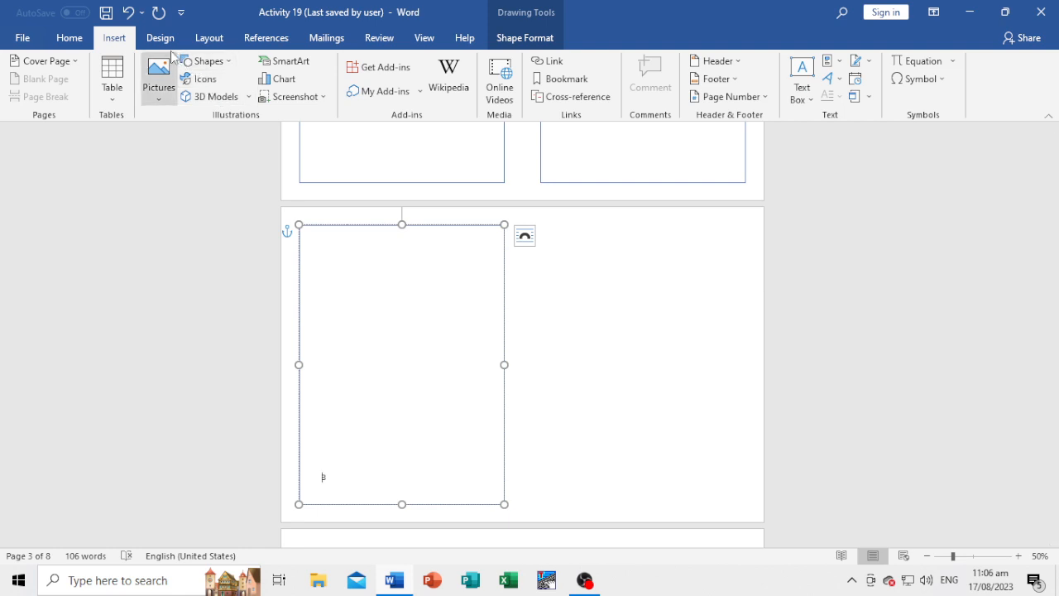
Center the page number 3 horizontally in its frame.
left_click(70, 39)
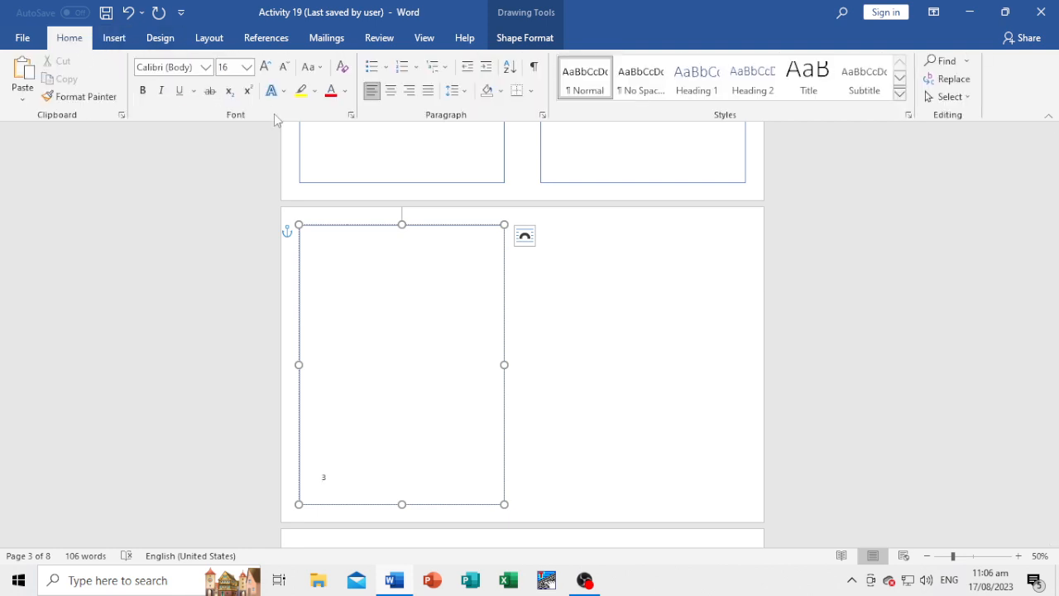
left_click(394, 93)
left_click(638, 373)
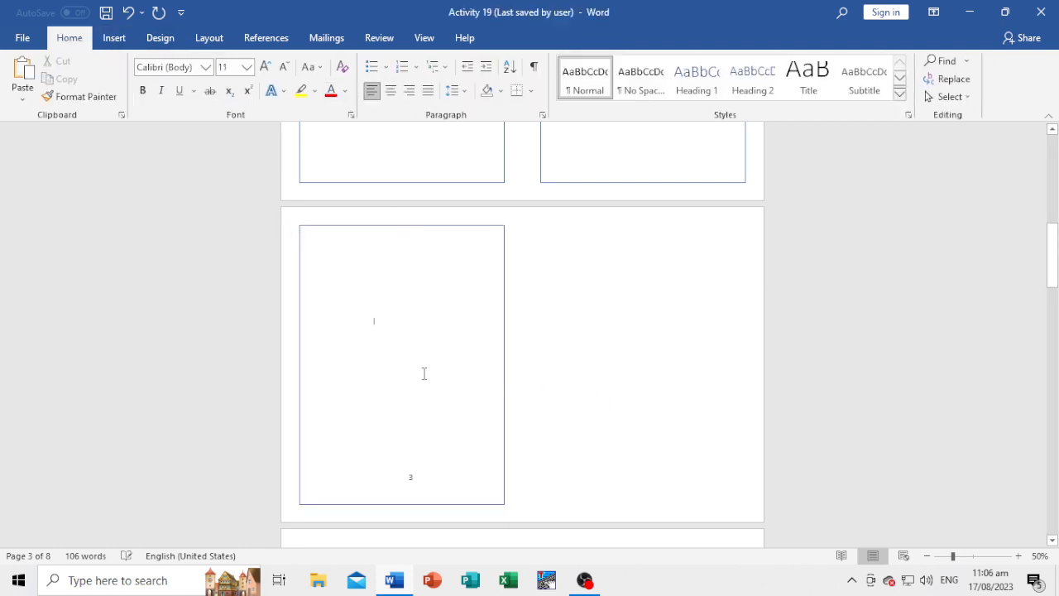
Copy the frame numbered 3 and paste a duplicate of it on page 3, keeping its formatting.
left_click(421, 370)
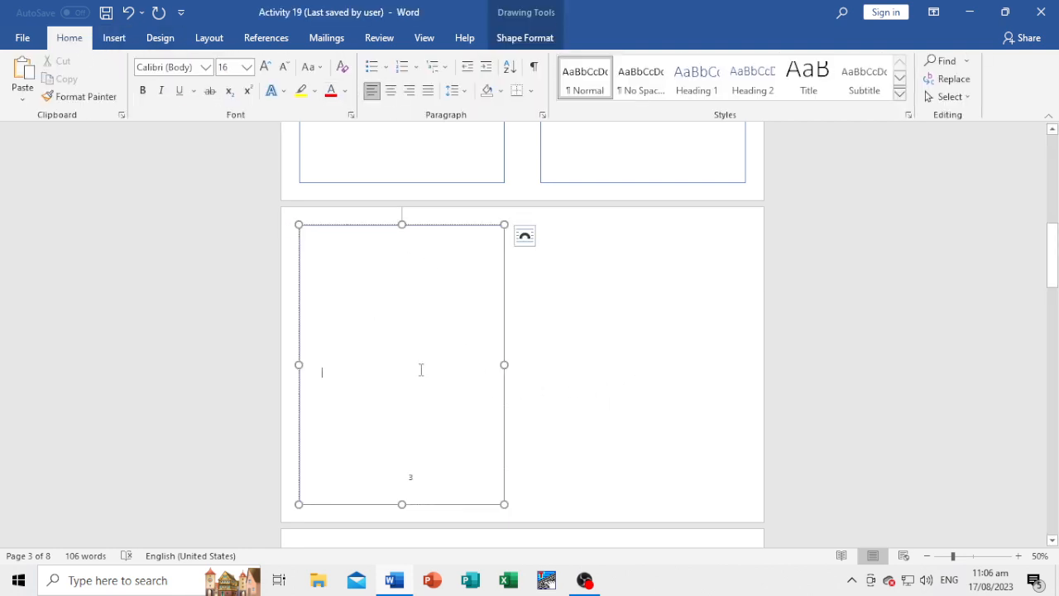
right_click(437, 231)
key("Escape")
right_click(428, 226)
key("Escape")
right_click(620, 297)
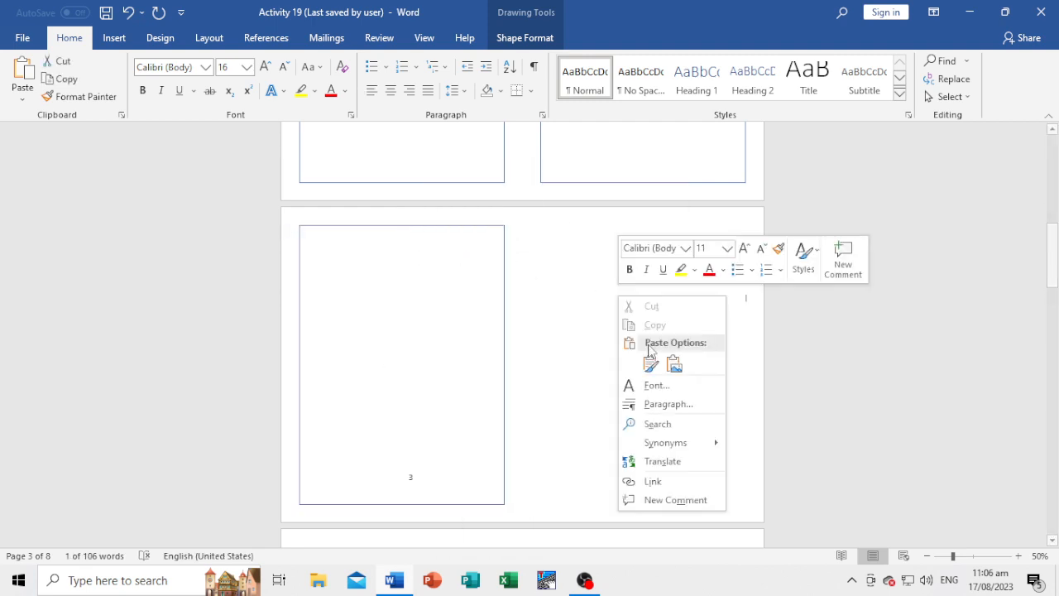
left_click(651, 364)
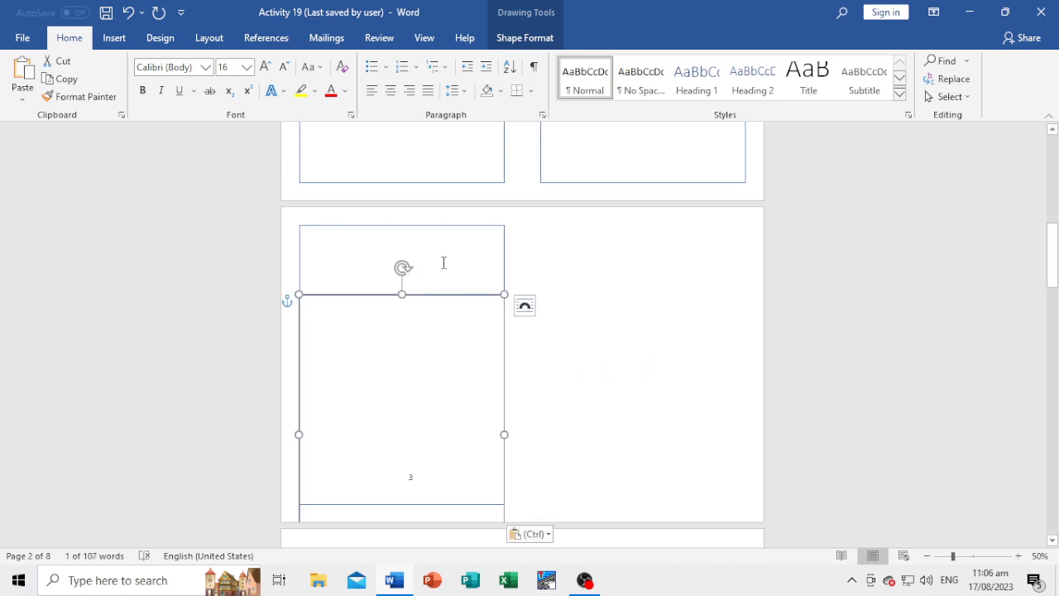
Move the duplicated frame to the empty right half of page 3.
left_click(439, 229, "shift")
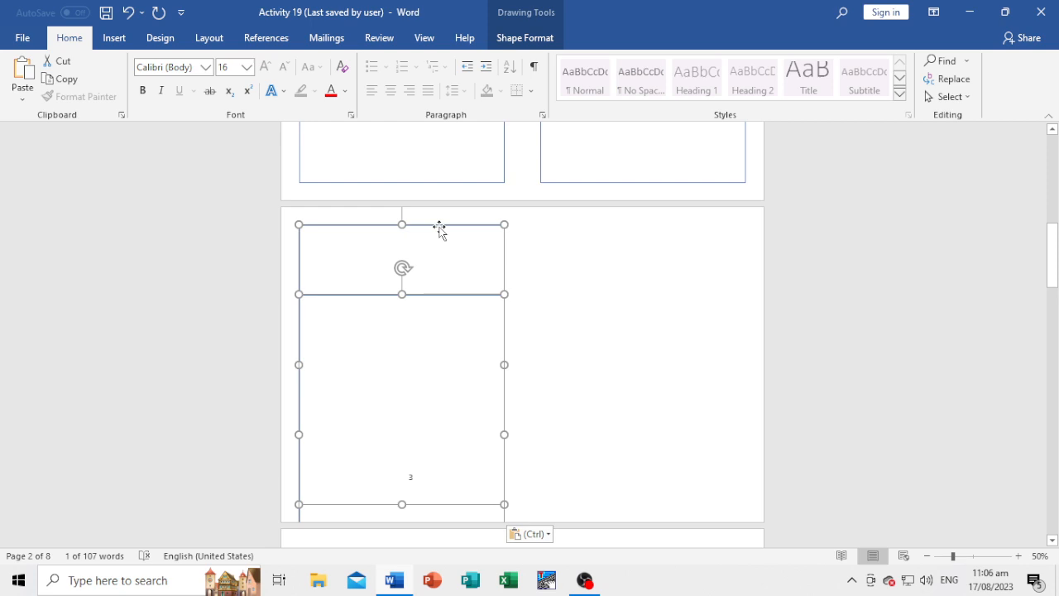
left_click(610, 286)
left_click(434, 308)
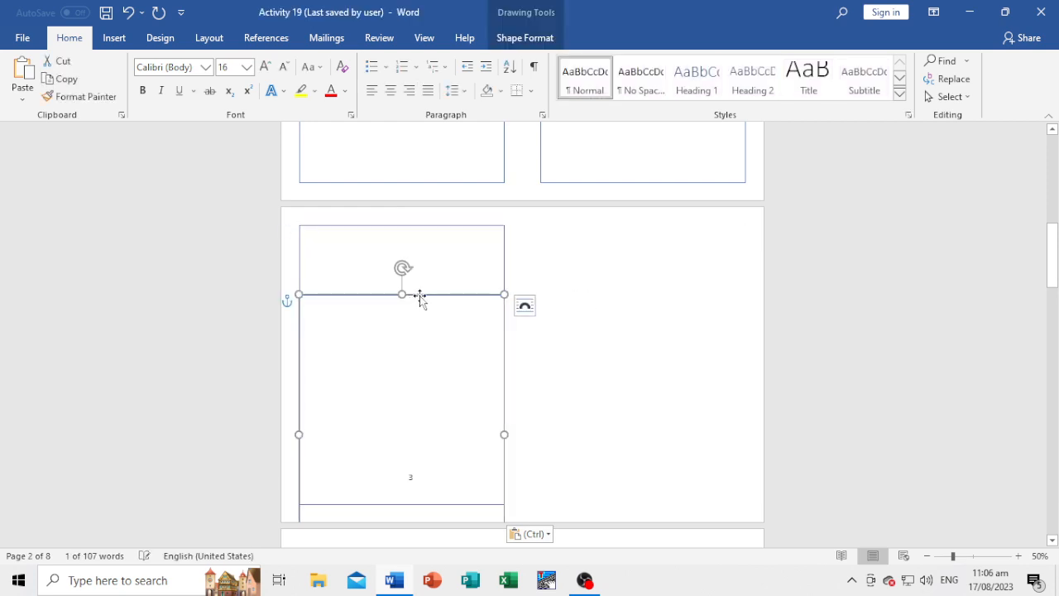
left_click_drag(422, 295, 662, 228)
Align the duplicated frame to the vertical middle and the right margin of page 3.
left_click(525, 41)
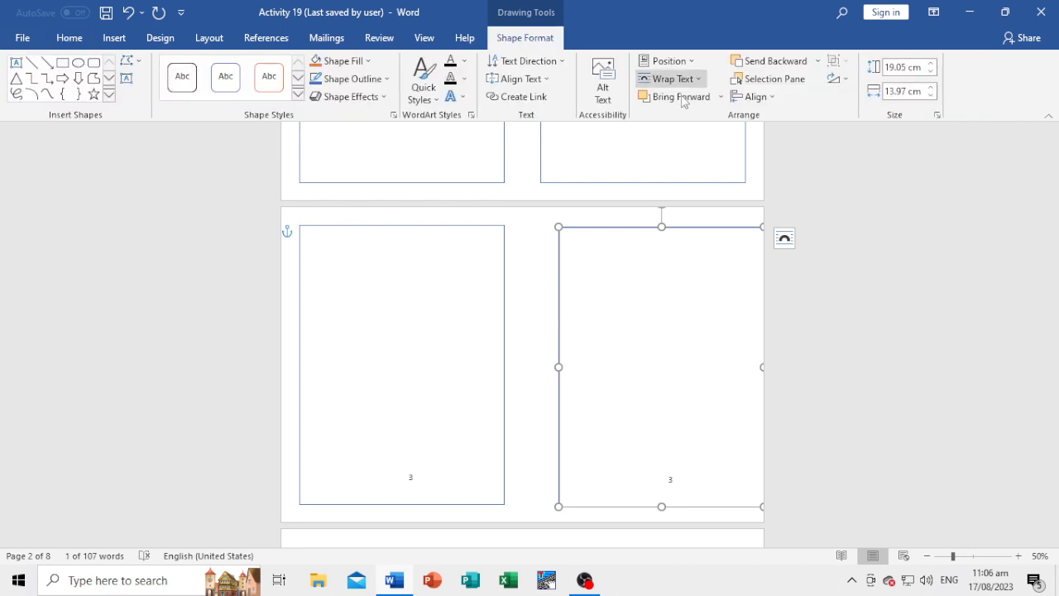
left_click(755, 96)
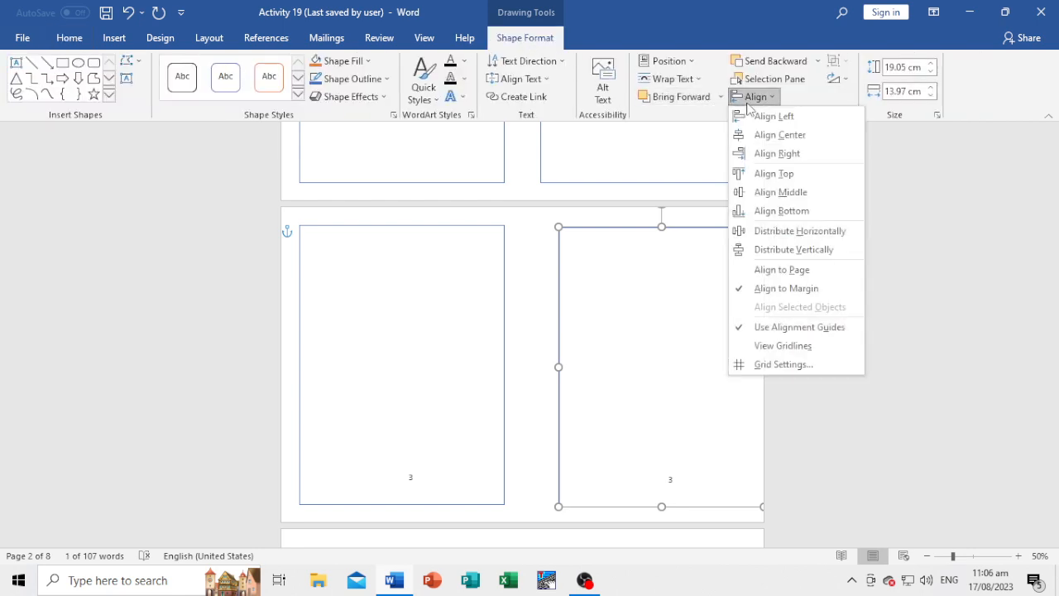
left_click(780, 192)
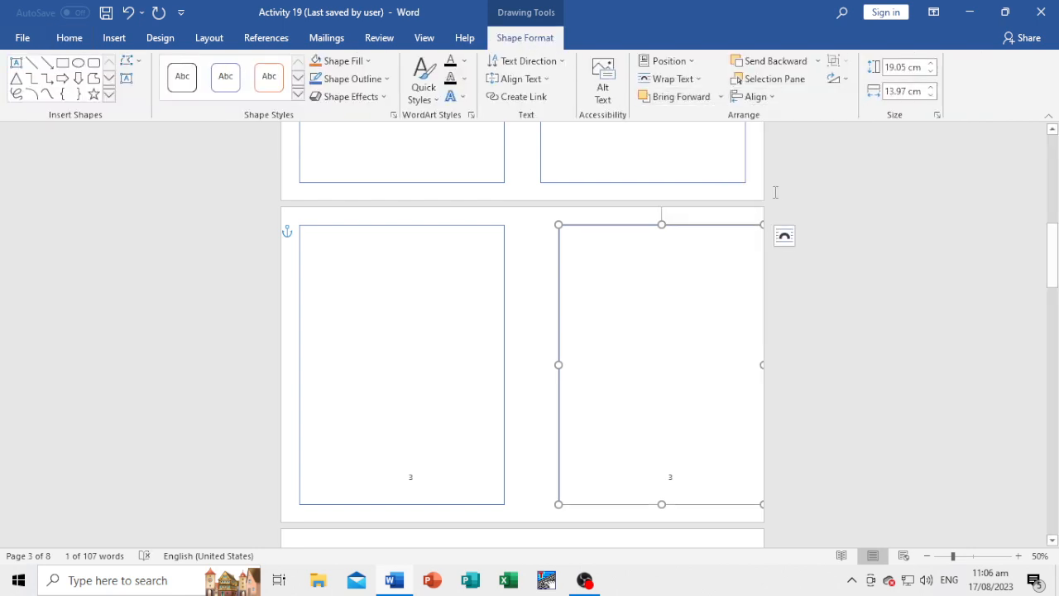
left_click(757, 97)
left_click(770, 152)
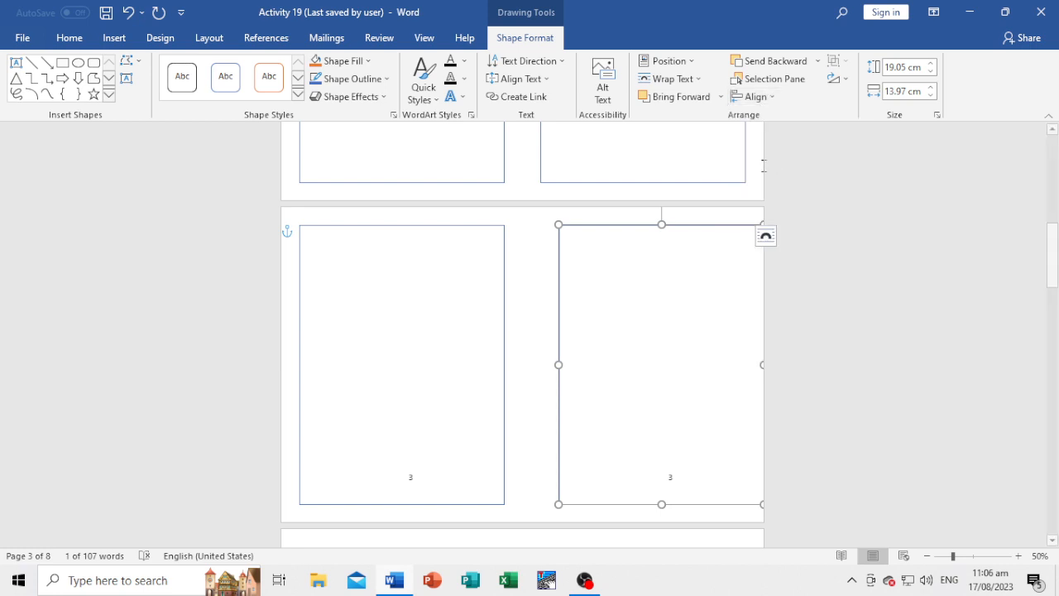
Align the left-hand frame on page 3 to the vertical middle and the left margin.
left_click(489, 225)
left_click(482, 231)
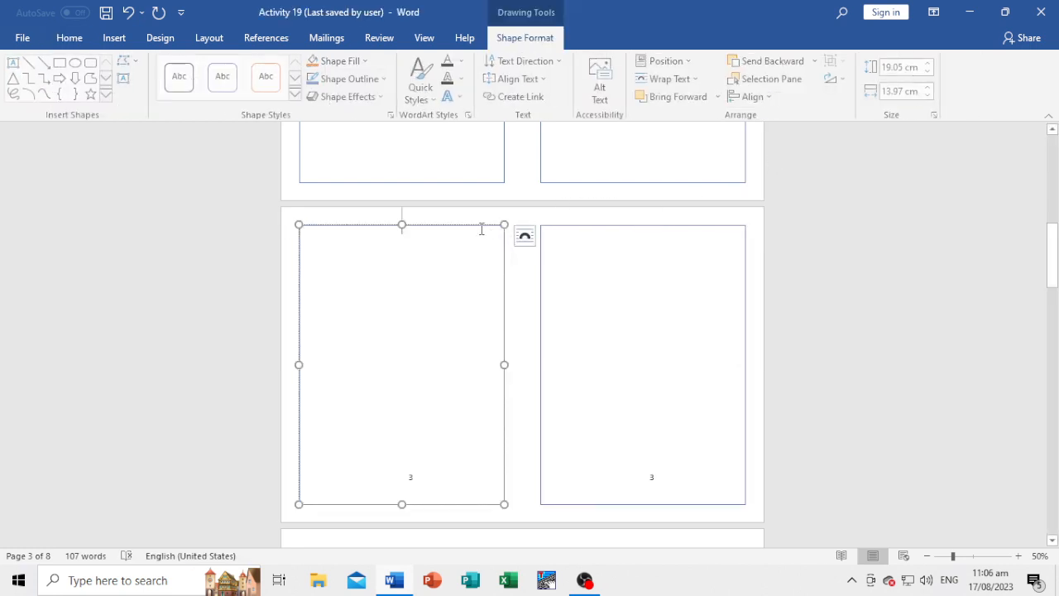
left_click(761, 97)
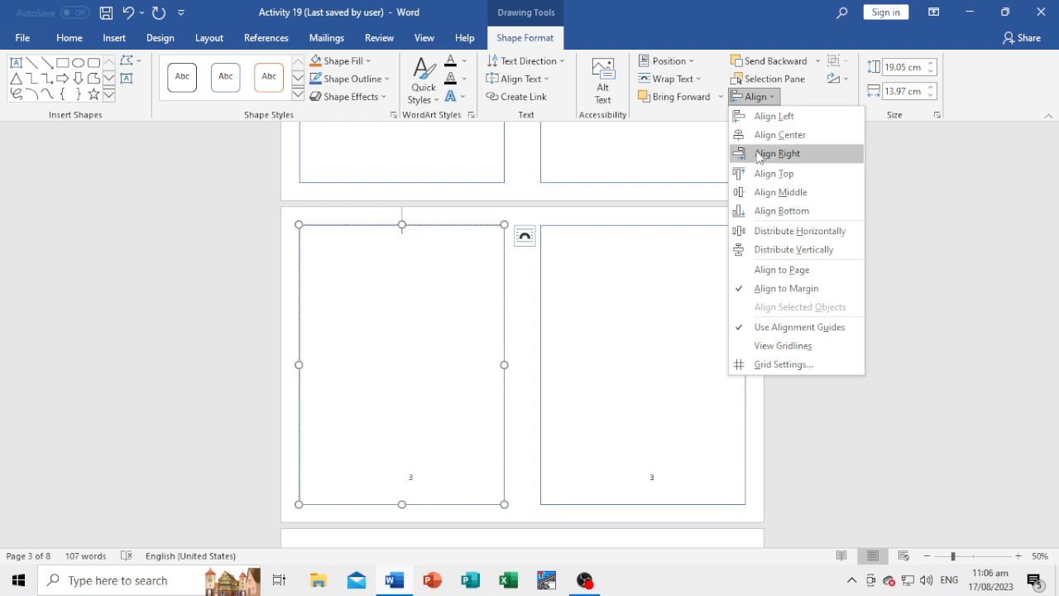
left_click(765, 190)
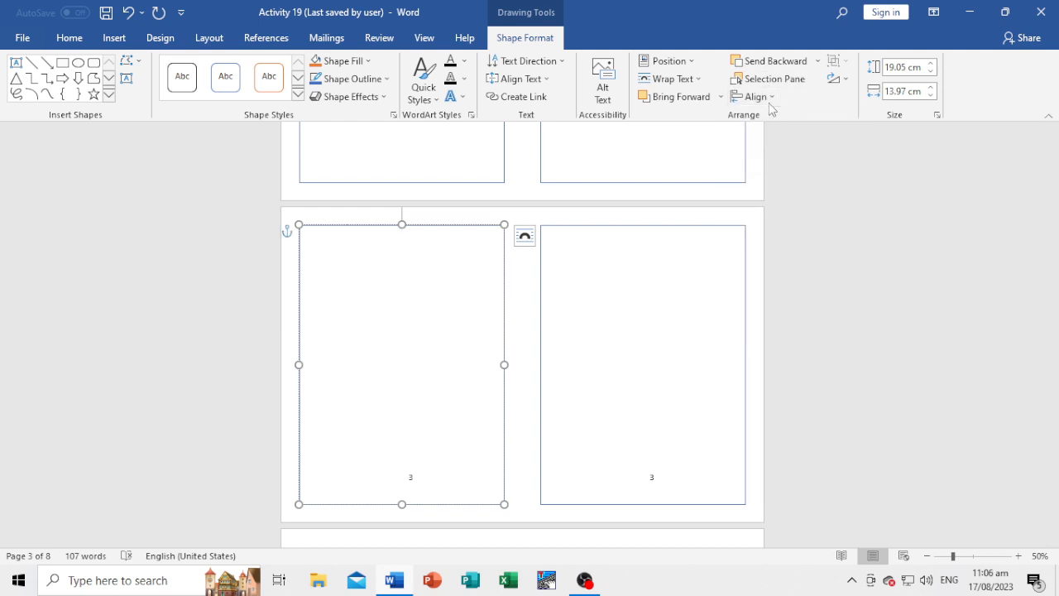
left_click(763, 98)
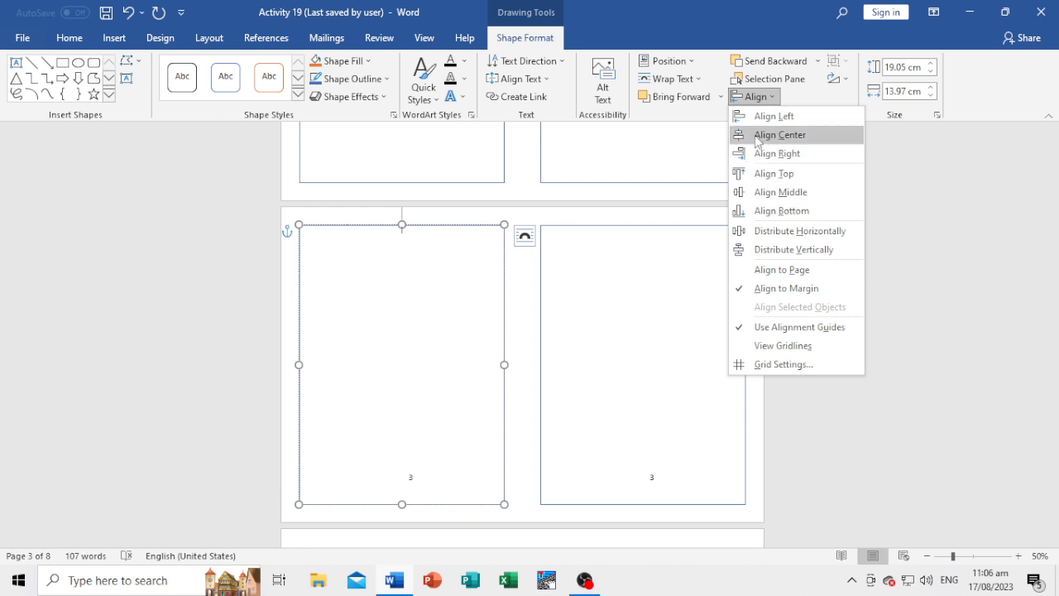
left_click(760, 117)
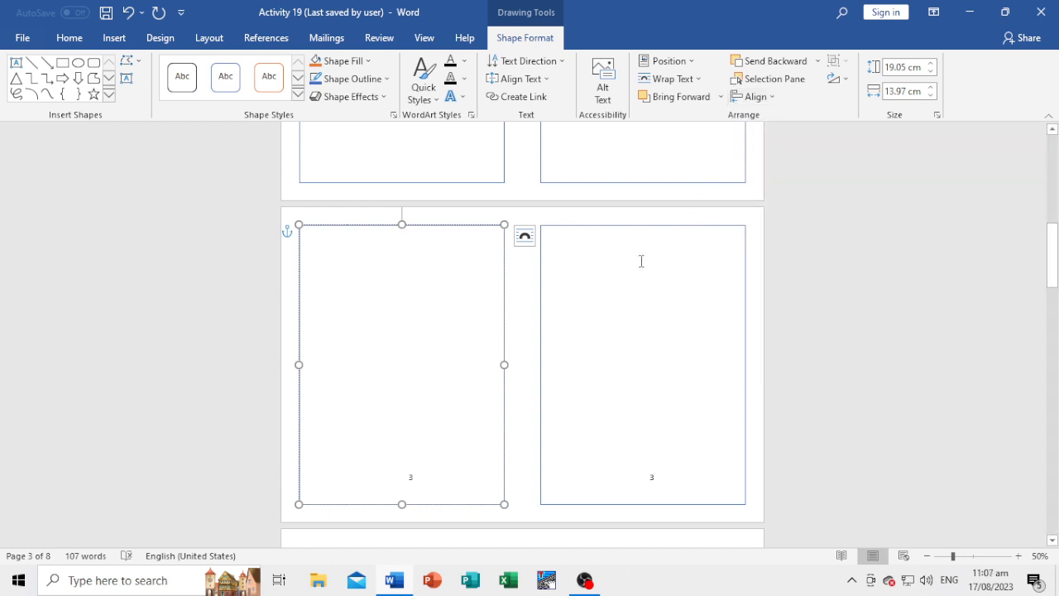
Copy both frames on page 3 together and paste the pair onto page 4, keeping the source formatting.
left_click(449, 226)
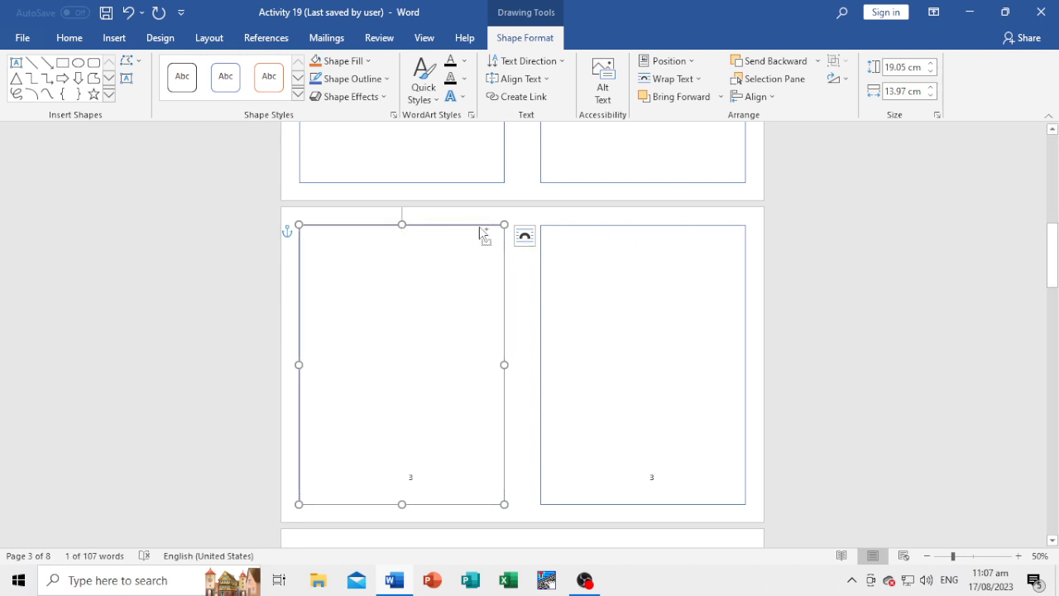
left_click(575, 227, "shift")
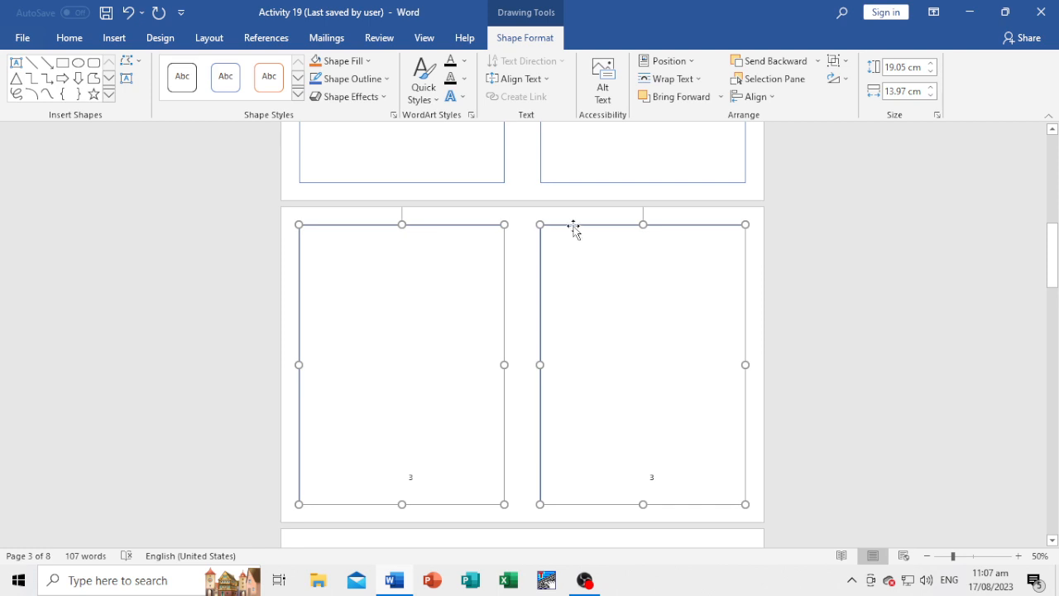
right_click(573, 226)
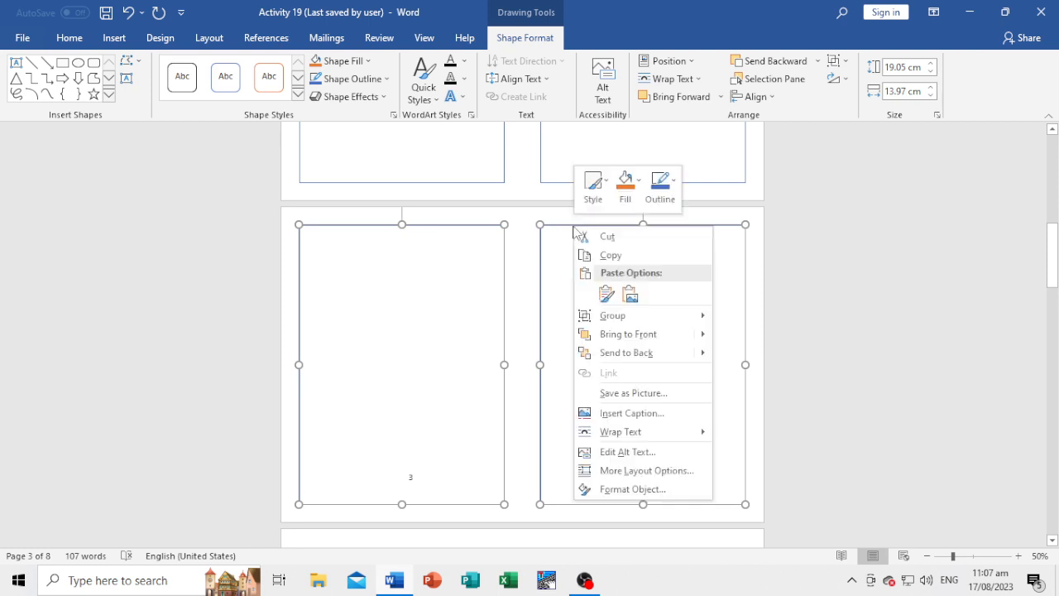
left_click(610, 255)
scroll(516, 331, "down", 5)
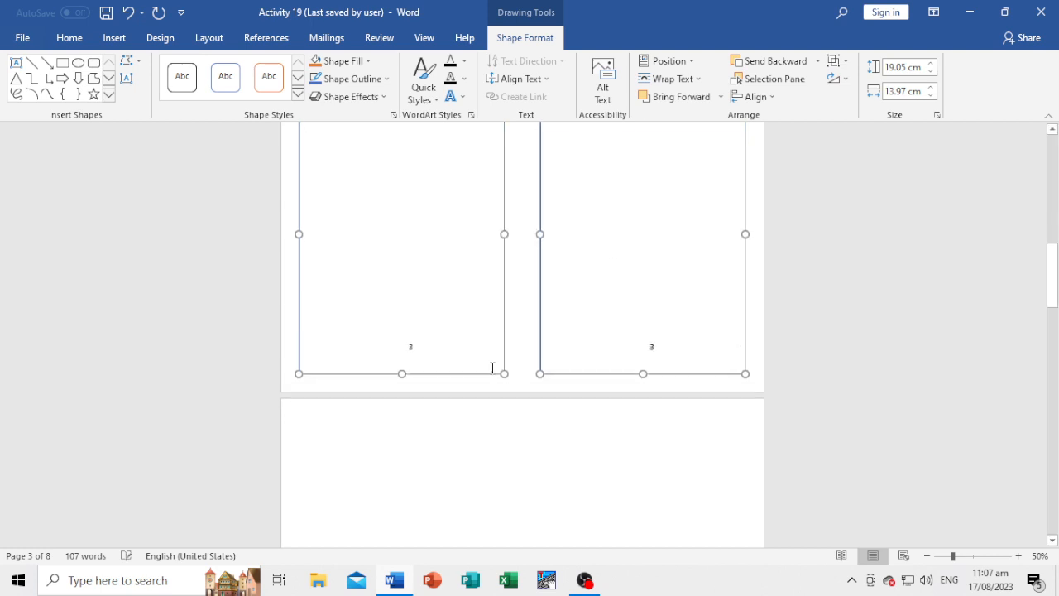
left_click(361, 320)
right_click(362, 320)
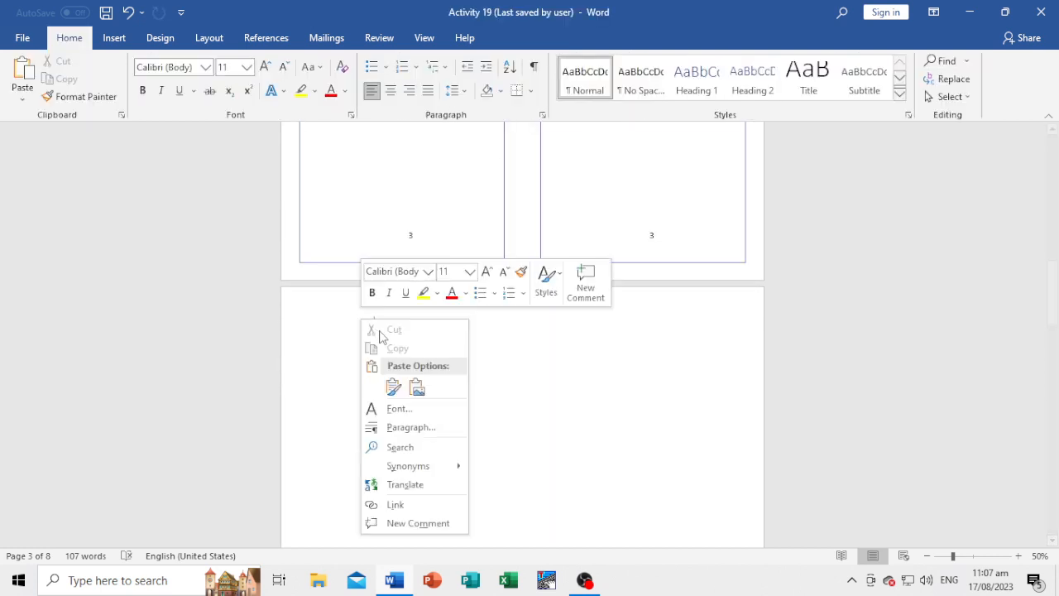
left_click(389, 386)
Paste the copied frame pair onto pages 5 and 6, keeping the source formatting.
scroll(563, 374, "down", 6)
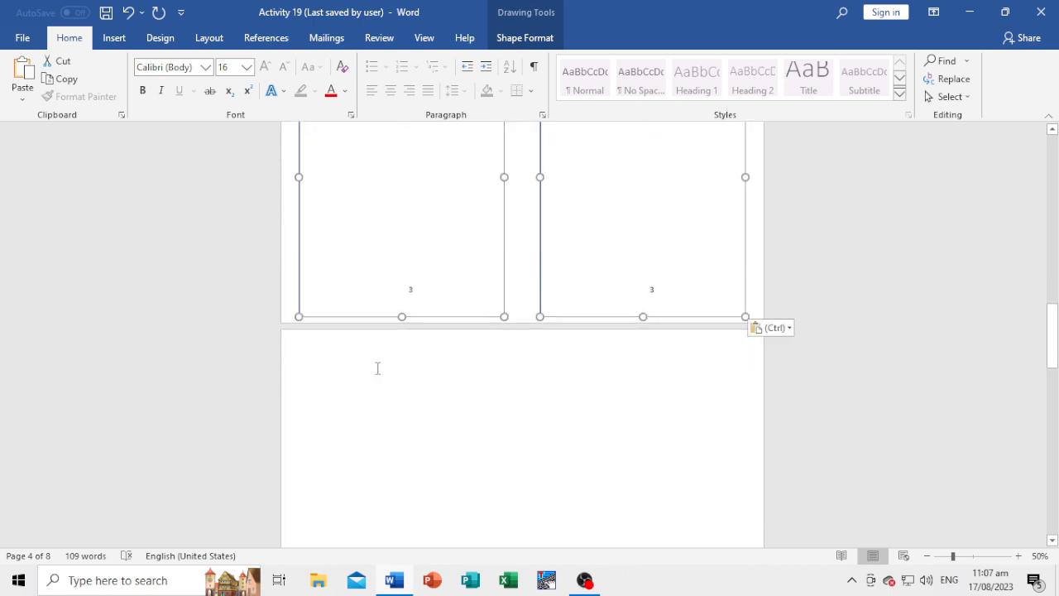
right_click(377, 368)
left_click(409, 221)
scroll(430, 425, "down", 1)
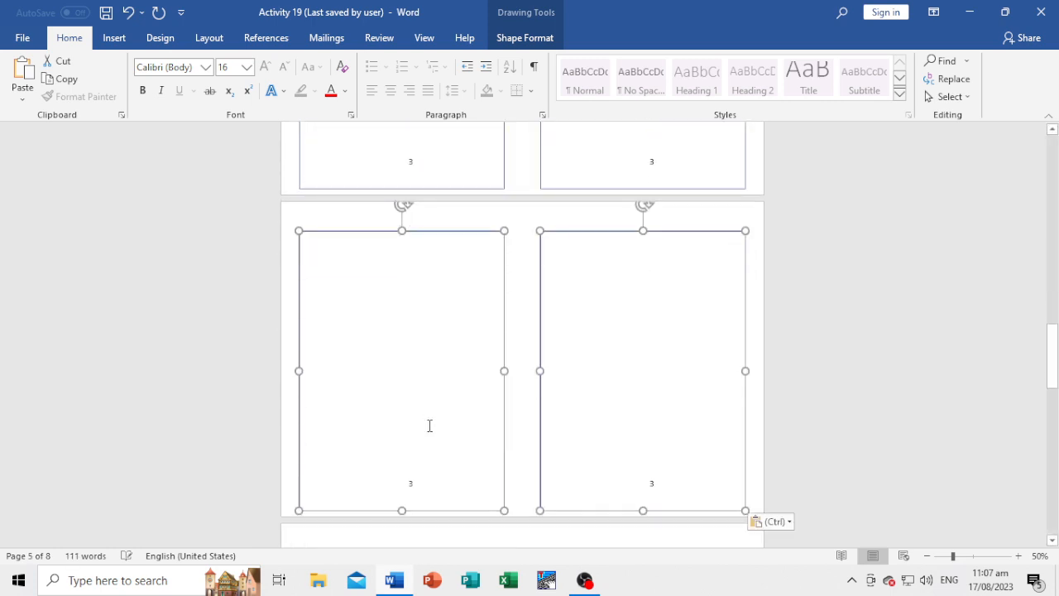
scroll(429, 426, "down", 4)
right_click(372, 379)
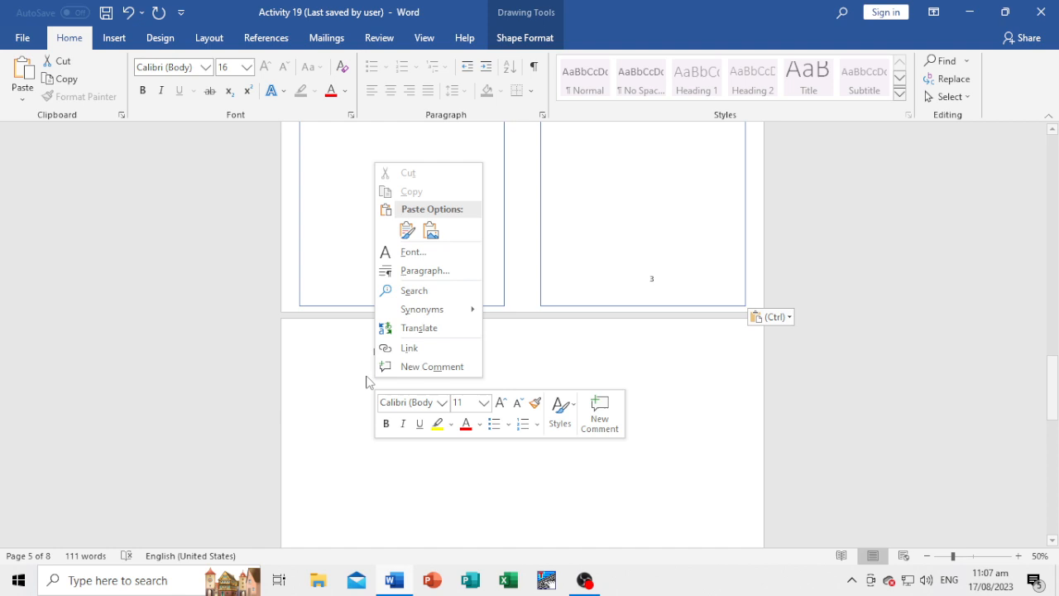
left_click(407, 230)
Paste the copied frame pair onto pages 7 and 8, keeping the source formatting.
scroll(423, 409, "down", 3)
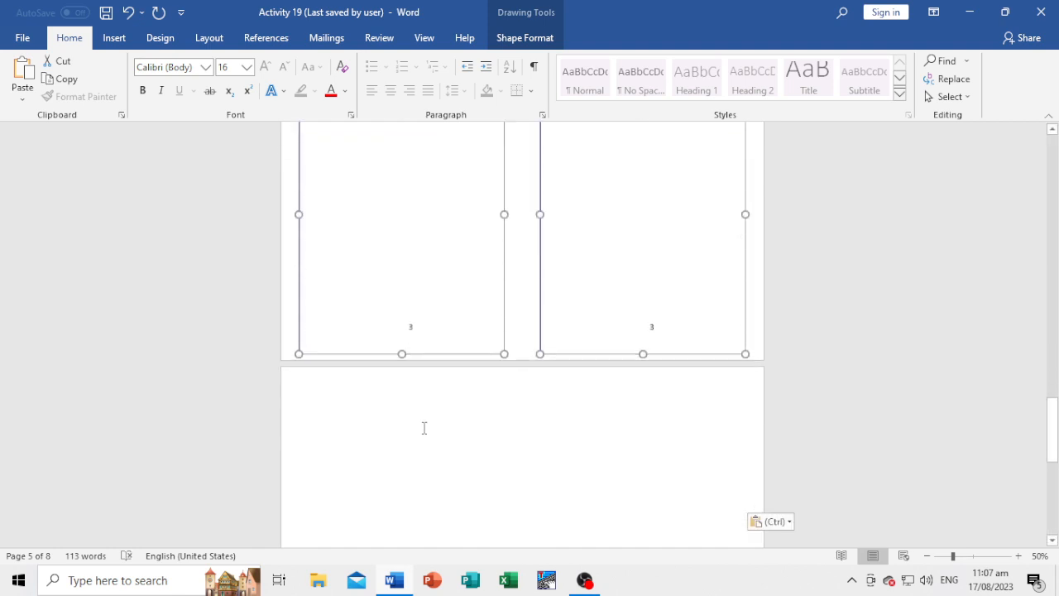
right_click(419, 378)
left_click(450, 228)
scroll(463, 356, "down", 3)
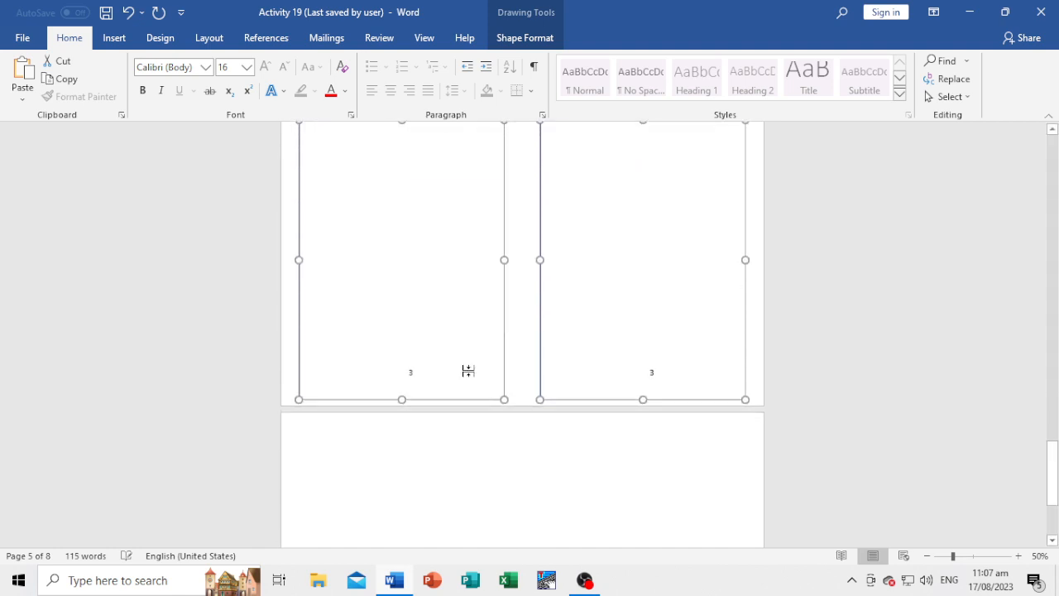
scroll(468, 371, "down", 2)
right_click(461, 359)
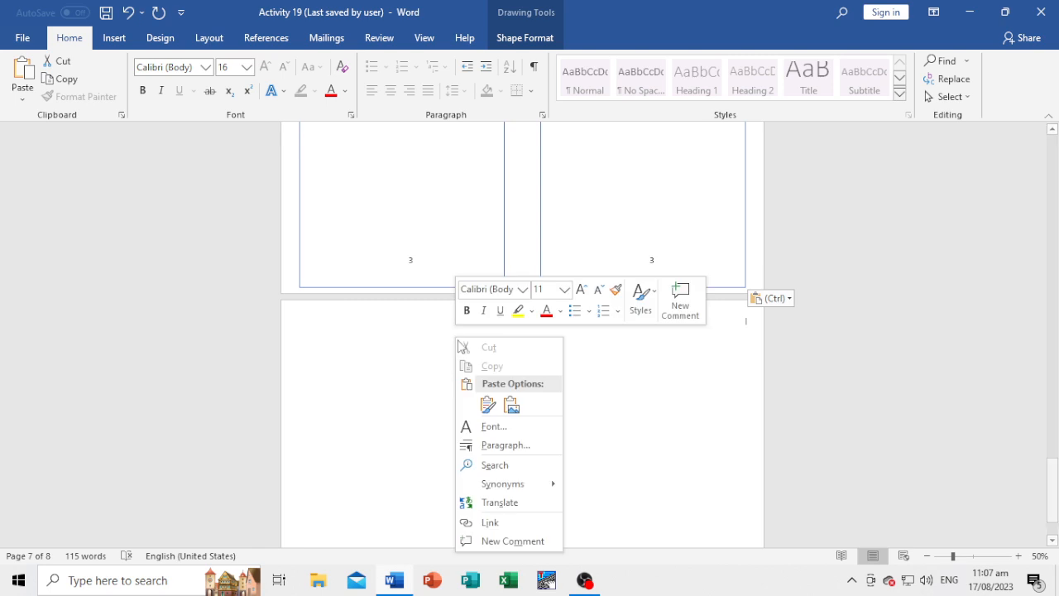
left_click(489, 405)
Look back through the document's pages to check the placement of the pasted frame pairs against page 3.
scroll(723, 295, "up", 2)
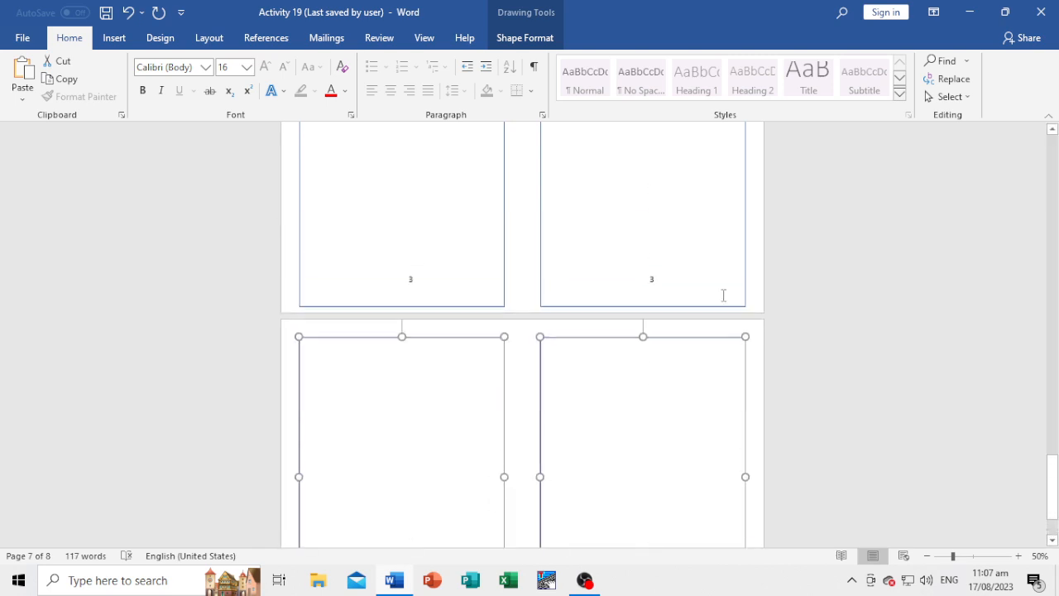
scroll(724, 296, "up", 3)
left_click(706, 264)
scroll(706, 263, "up", 2)
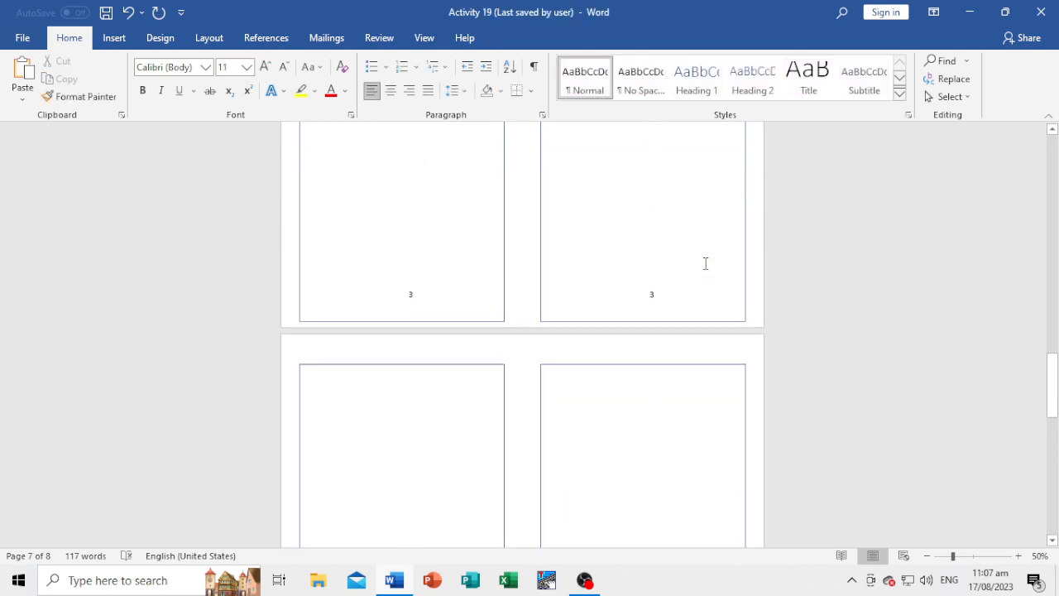
scroll(503, 318, "up", 5)
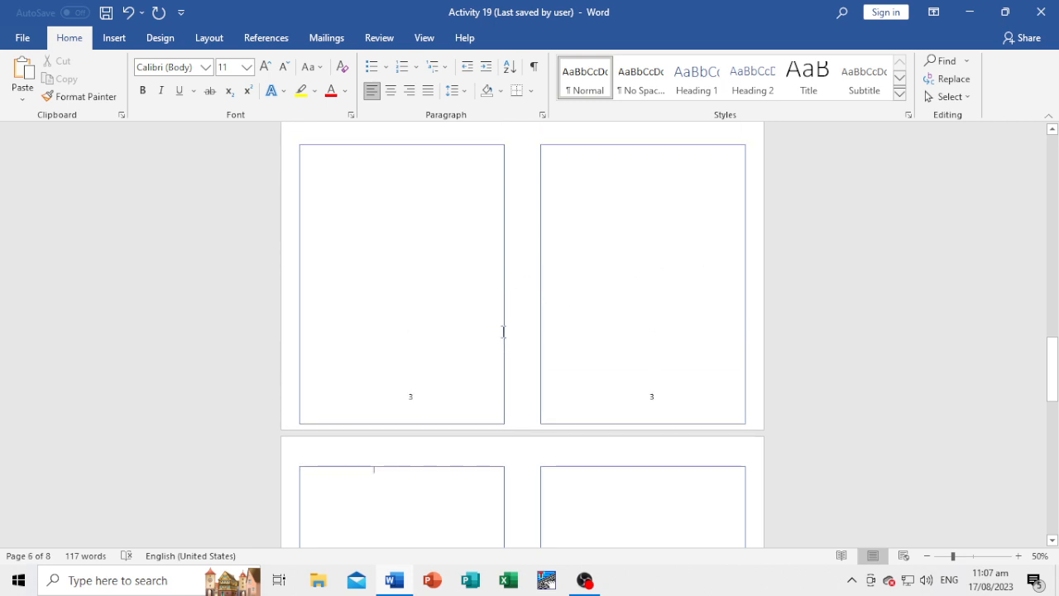
scroll(503, 331, "up", 5)
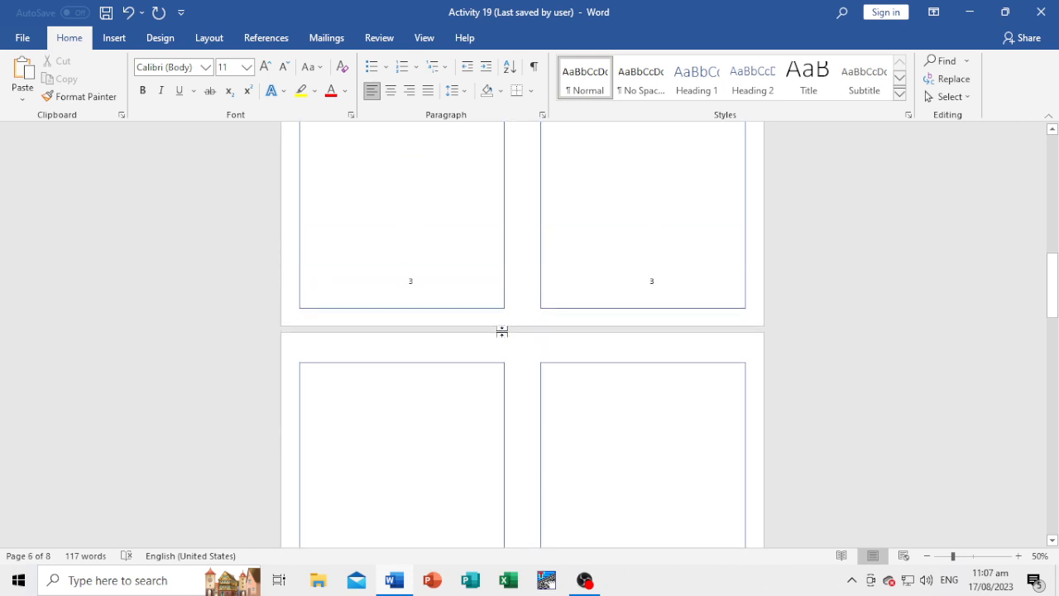
scroll(503, 331, "up", 3)
scroll(502, 331, "down", 5)
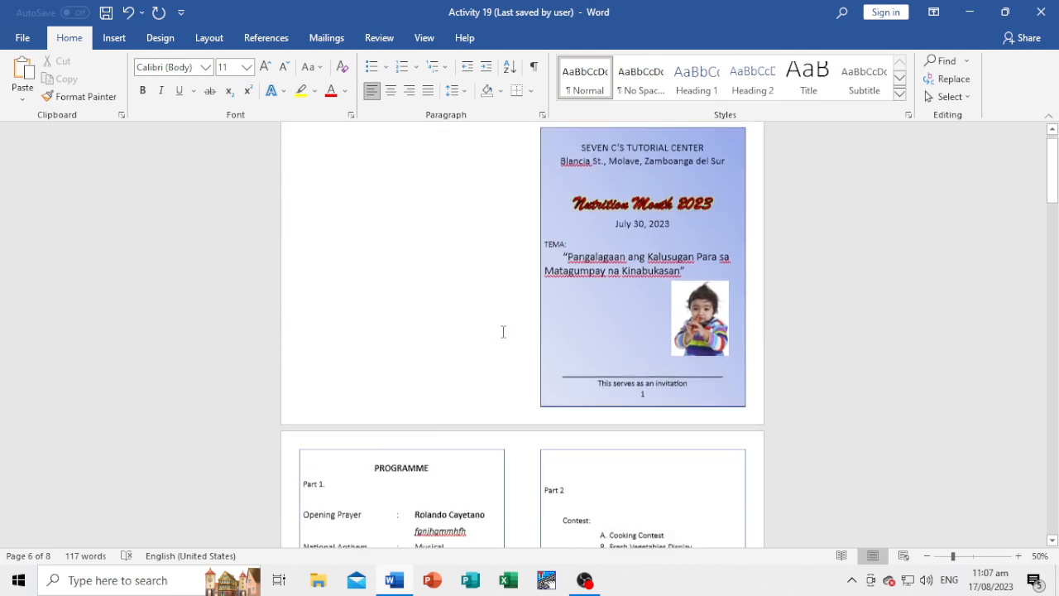
scroll(497, 344, "down", 2)
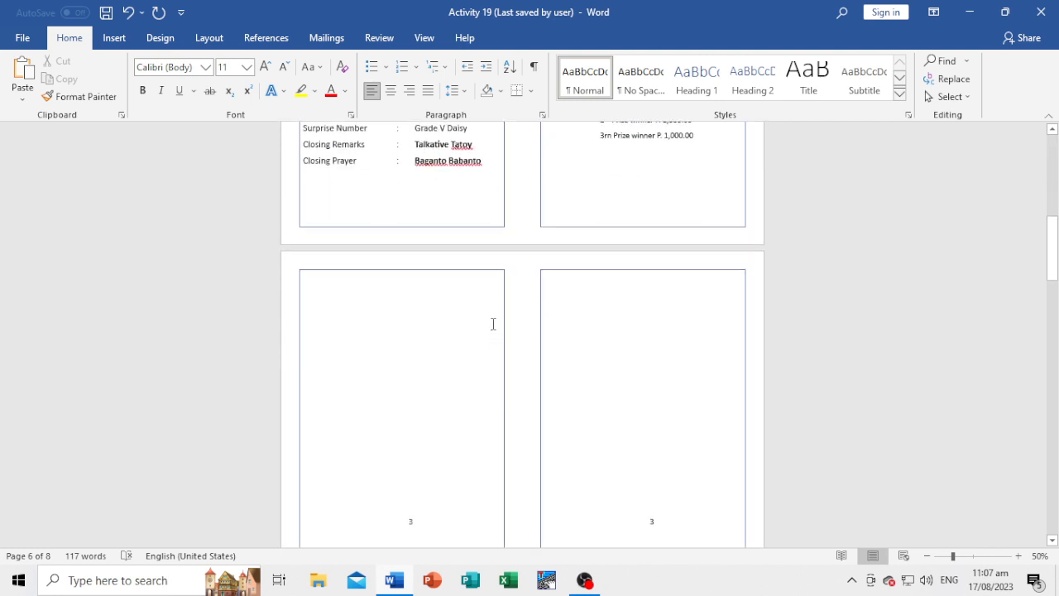
Select both frames on page 3 and align their vertical middles with each other.
left_click(487, 270)
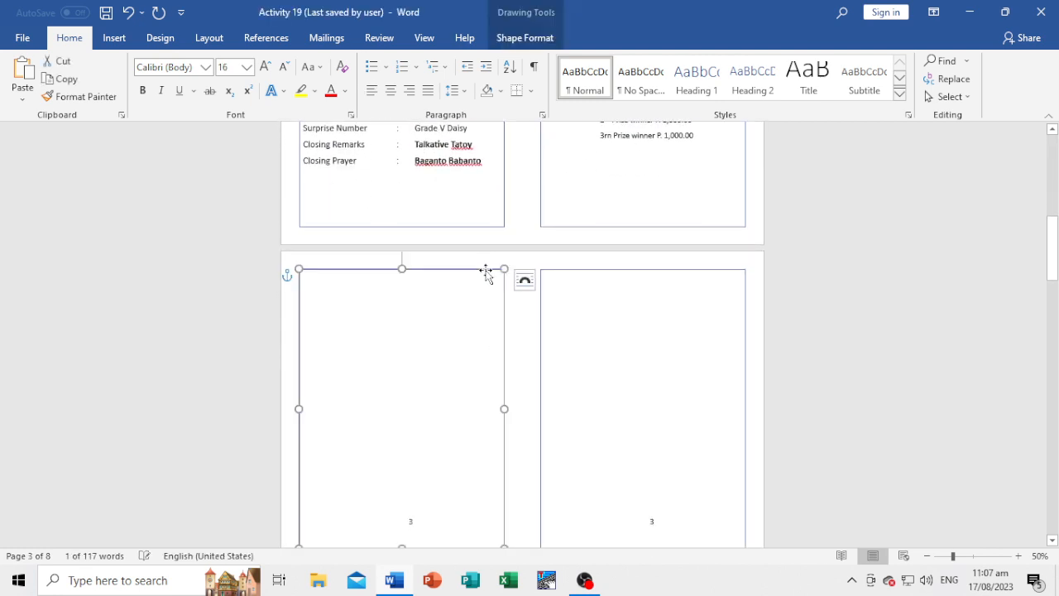
left_click(650, 270, "shift")
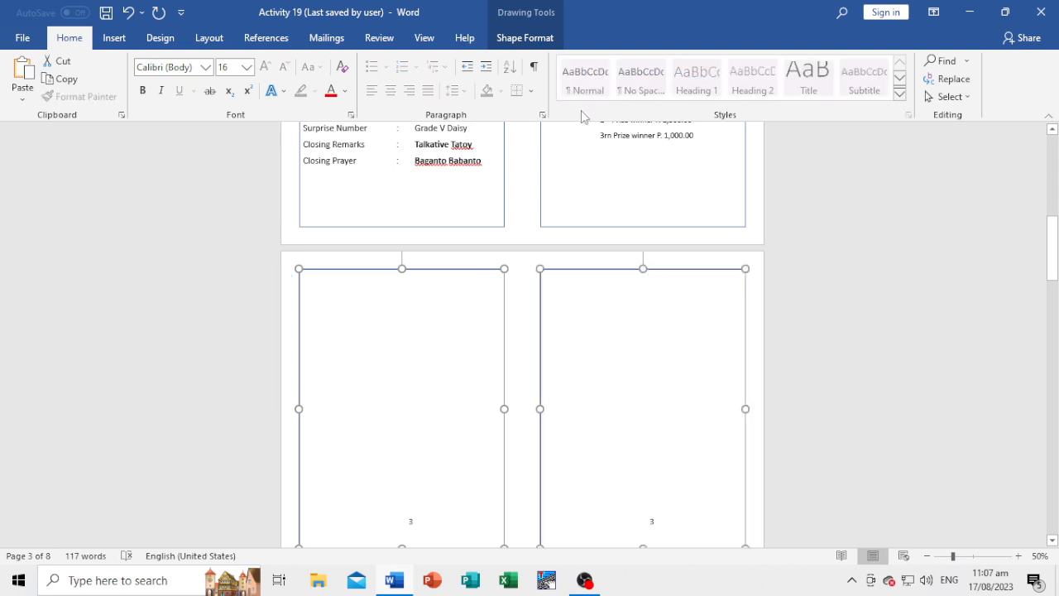
left_click(537, 43)
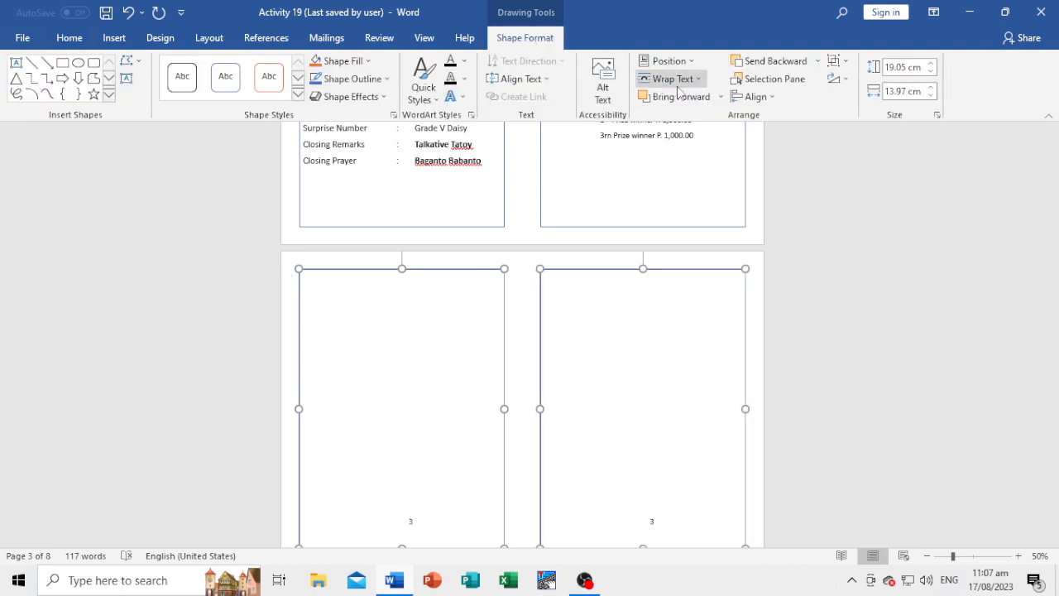
left_click(770, 98)
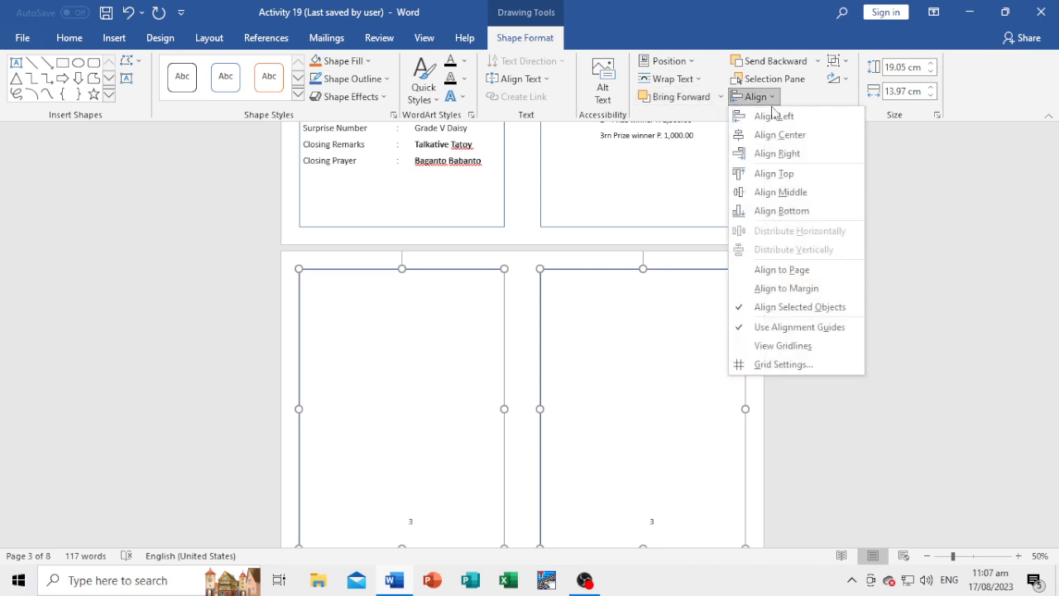
left_click(781, 192)
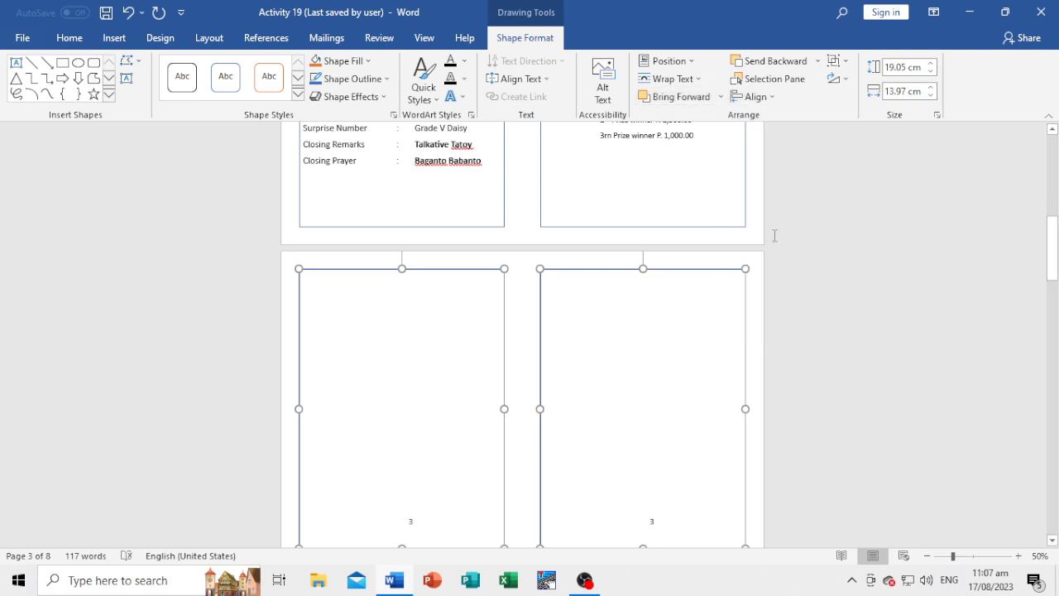
left_click(760, 294)
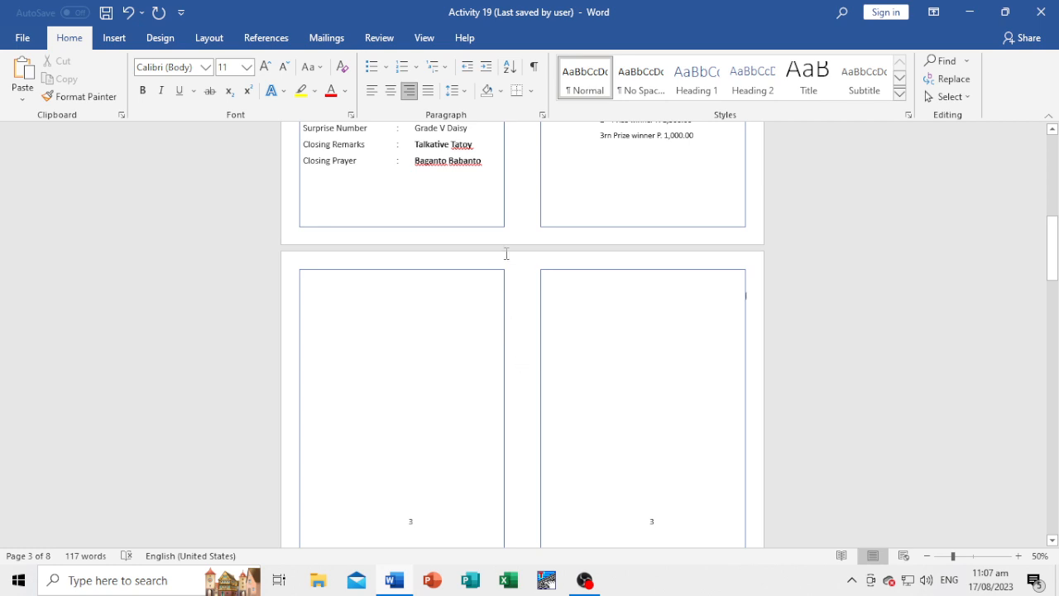
Align only the left-hand frame on page 3 to the vertical middle of the margins.
left_click(474, 272)
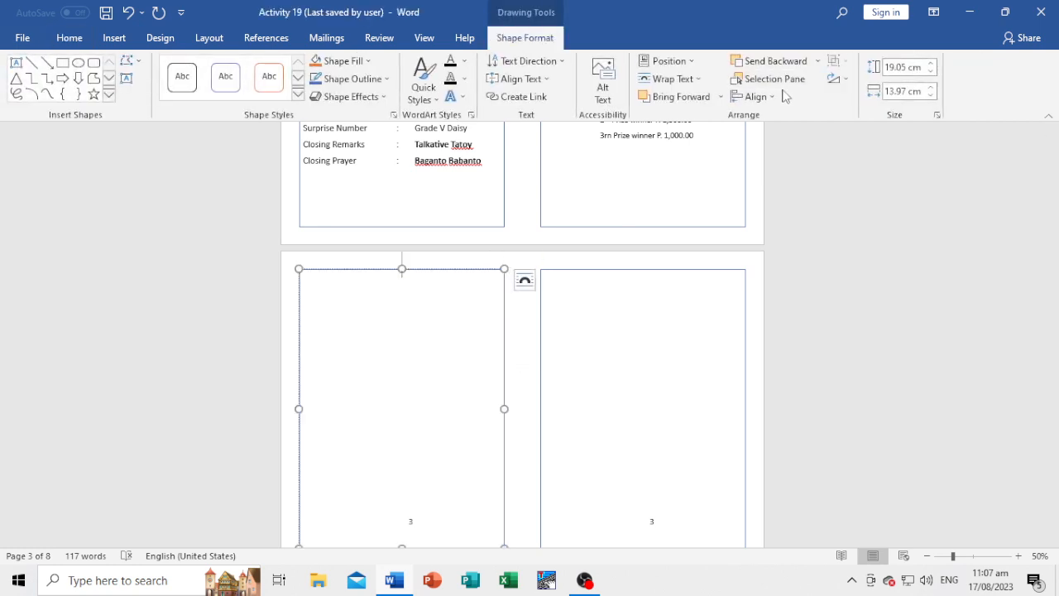
left_click(770, 97)
left_click(793, 193)
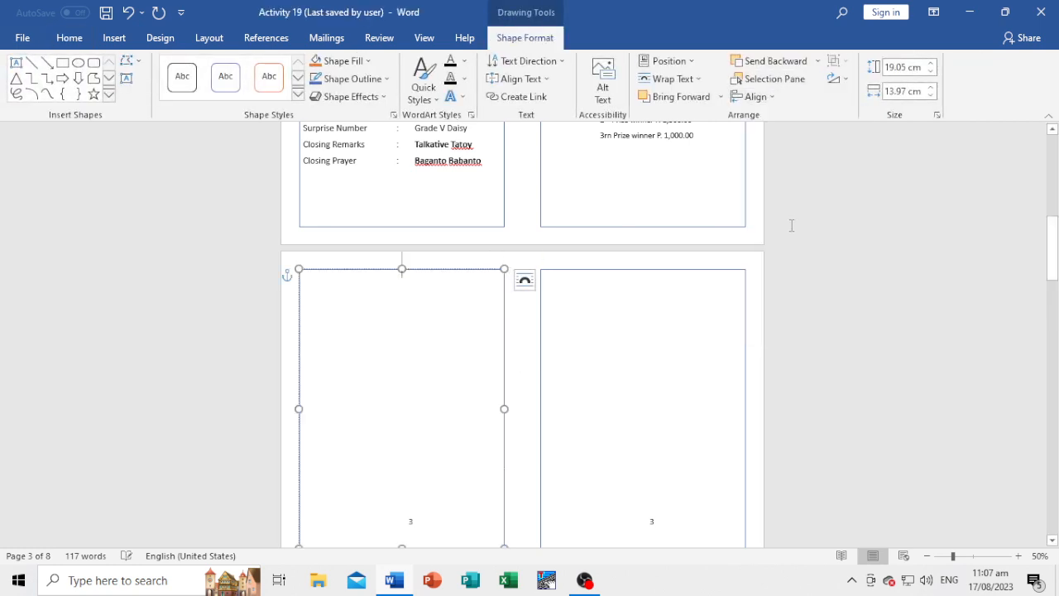
left_click(753, 327)
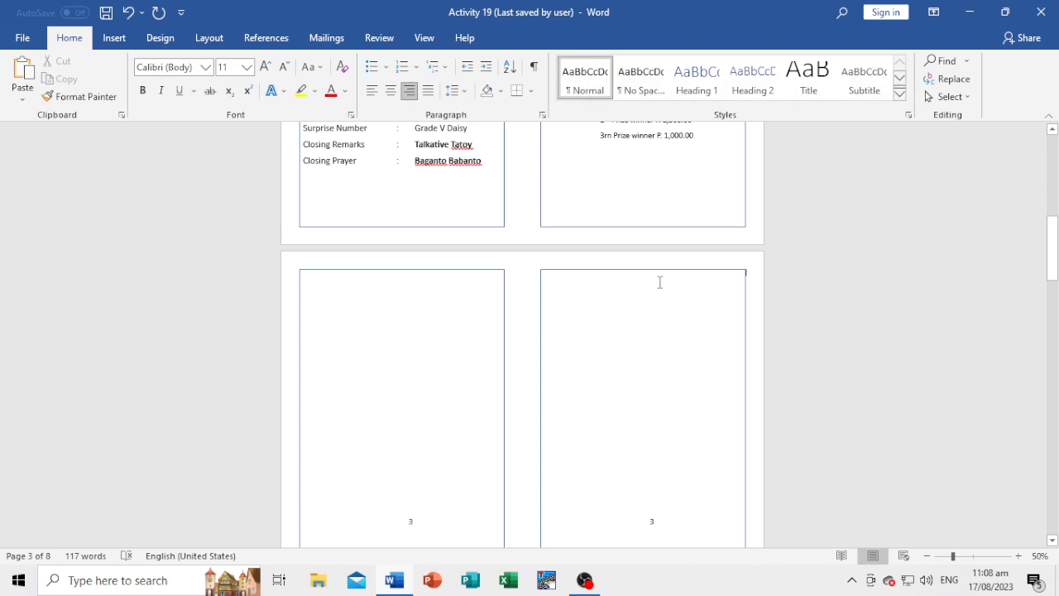
Align the right-hand frame on page 3 to the right margin.
scroll(745, 299, "down", 2)
left_click(665, 272)
left_click(521, 40)
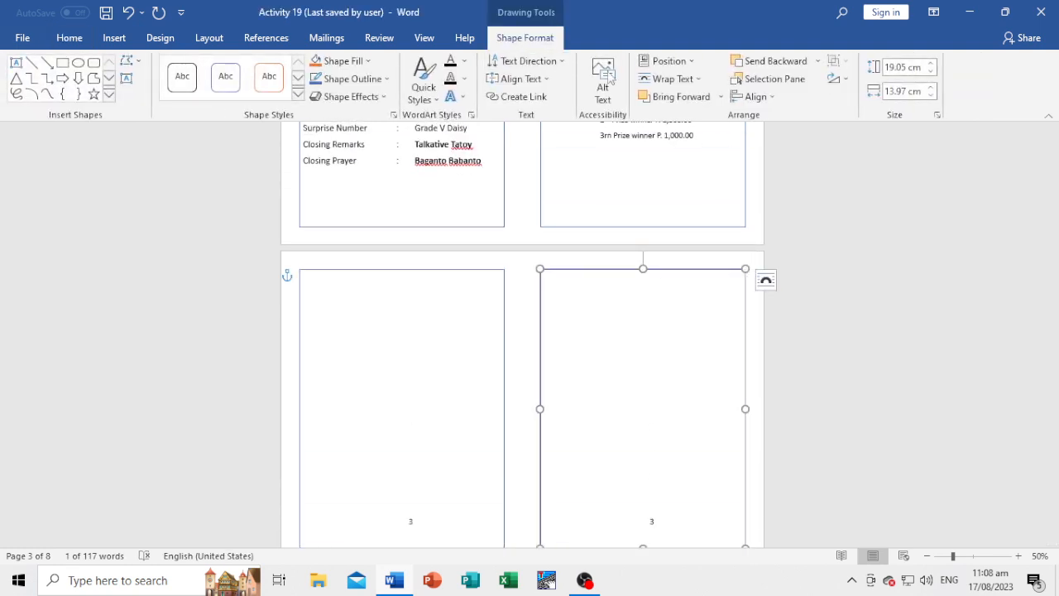
left_click(755, 97)
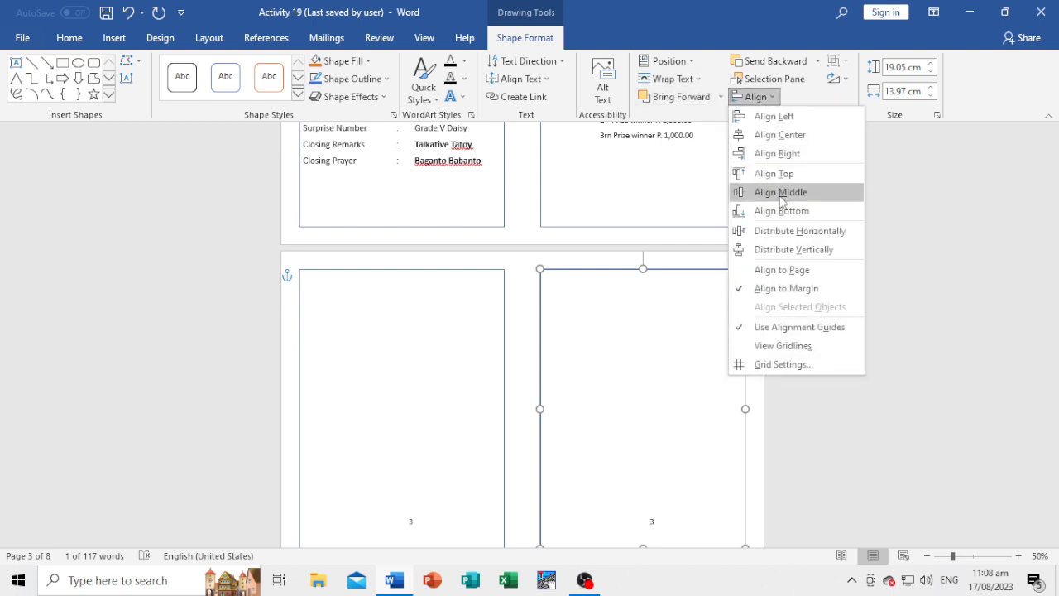
left_click(778, 153)
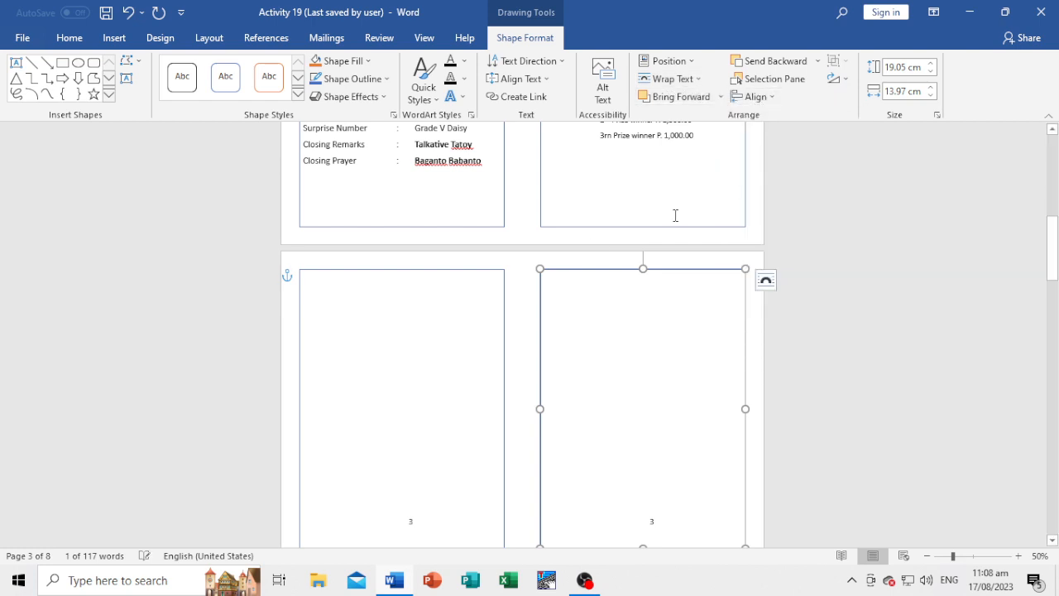
Align the left-hand frame on page 3 to the left margin.
left_click(480, 270)
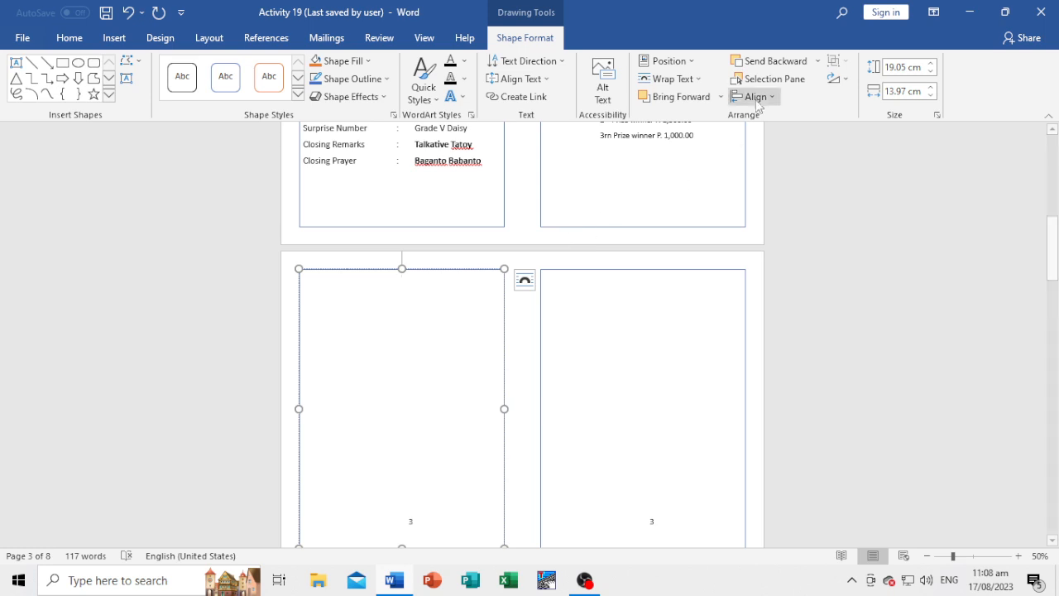
left_click(756, 97)
left_click(779, 134)
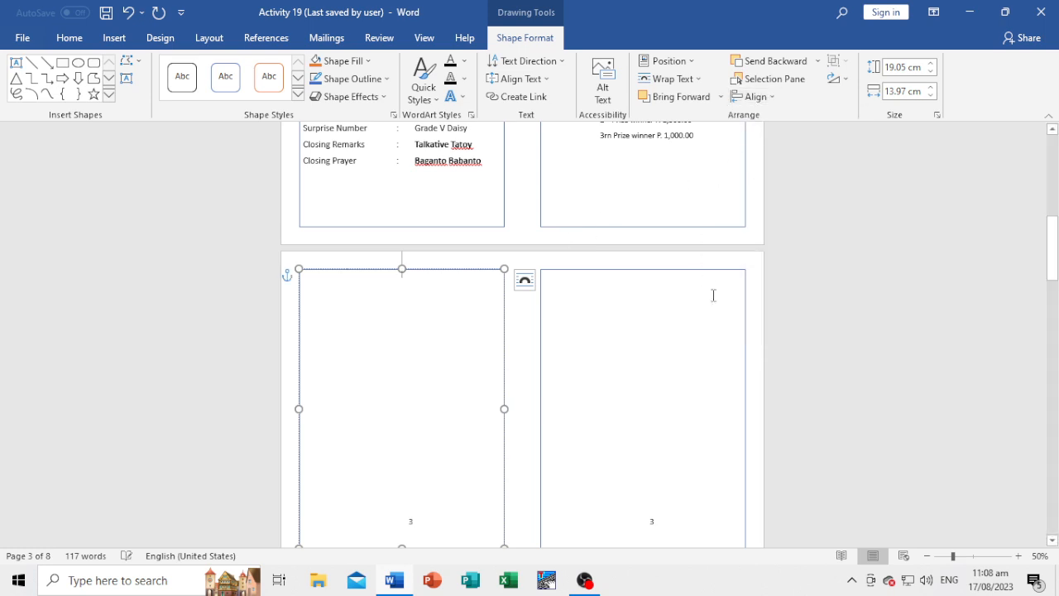
Align the right-hand frame on page 4 to the vertical middle of the margins and to the right margin.
scroll(767, 334, "down", 1)
scroll(767, 334, "down", 5)
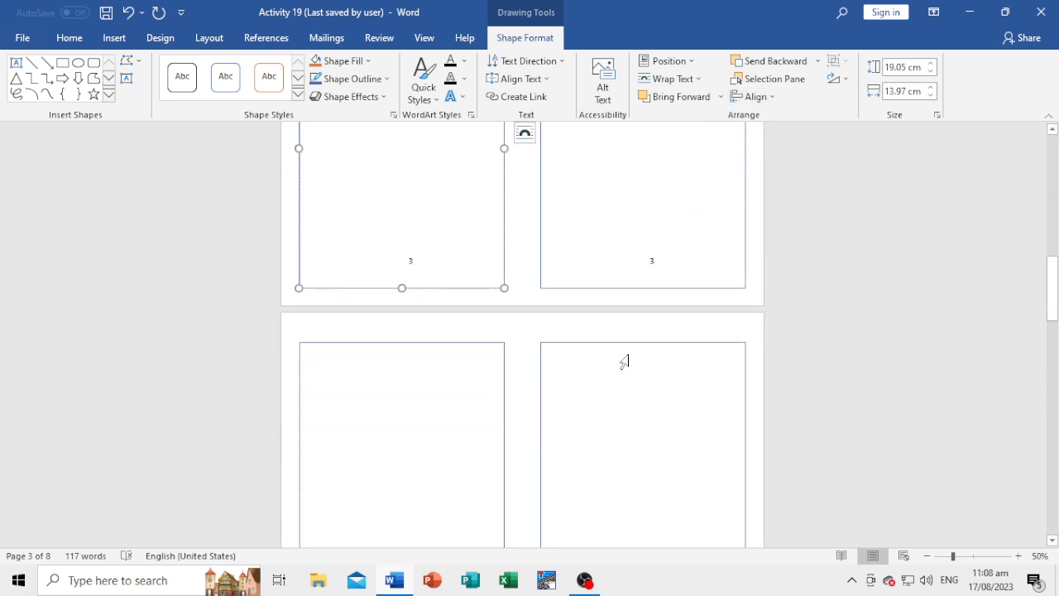
scroll(632, 341, "down", 5)
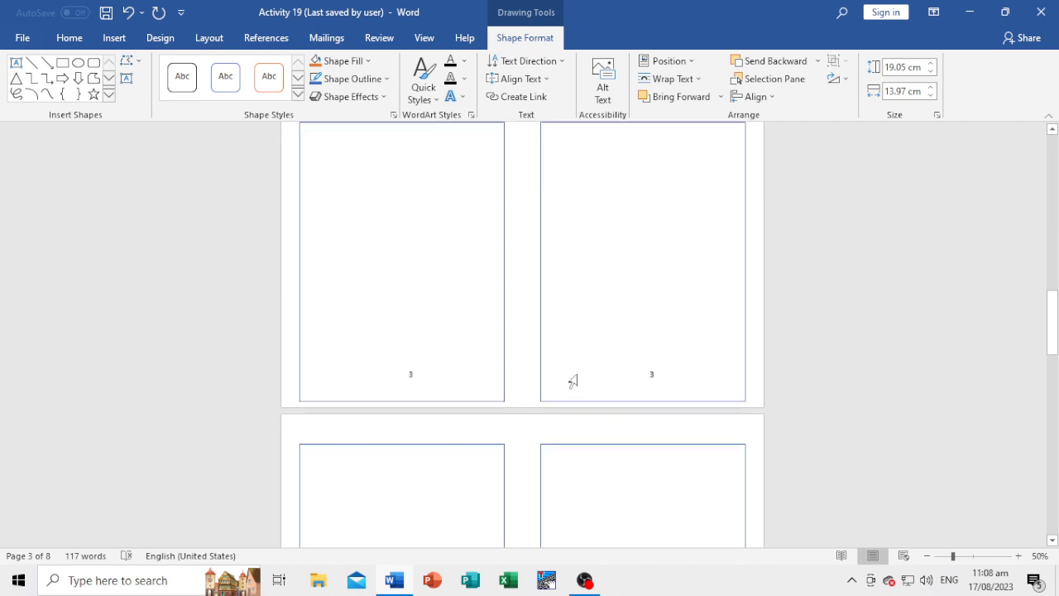
scroll(578, 373, "up", 2)
scroll(578, 373, "up", 2)
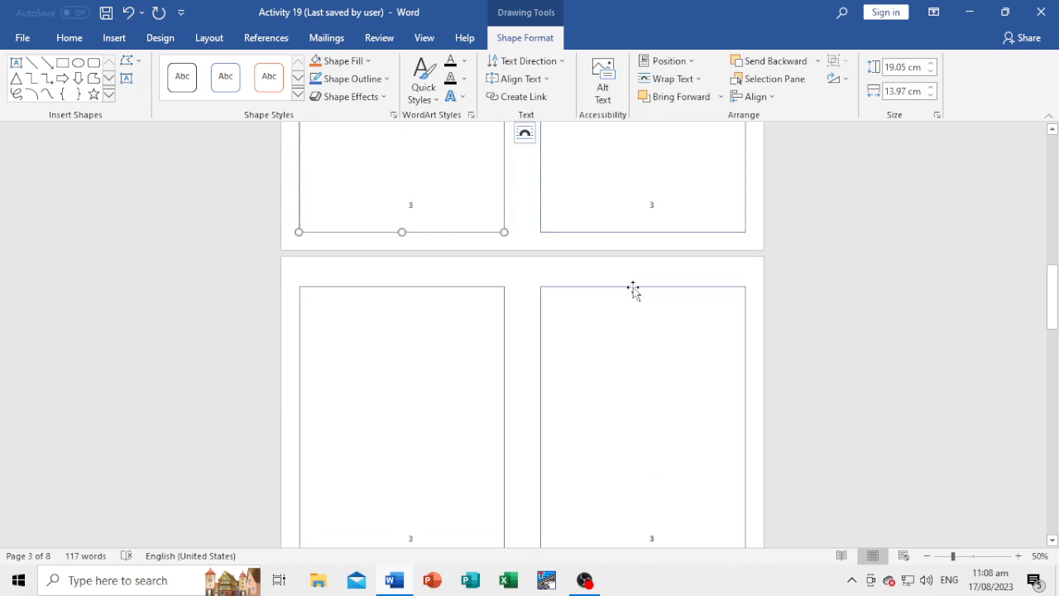
left_click(633, 287)
left_click(755, 97)
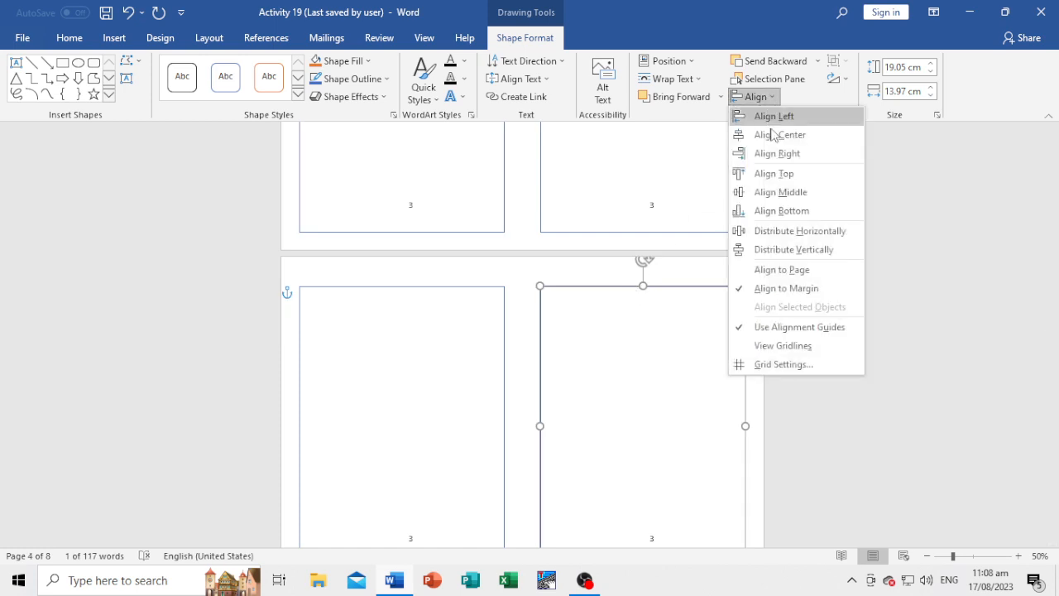
left_click(768, 192)
left_click(756, 97)
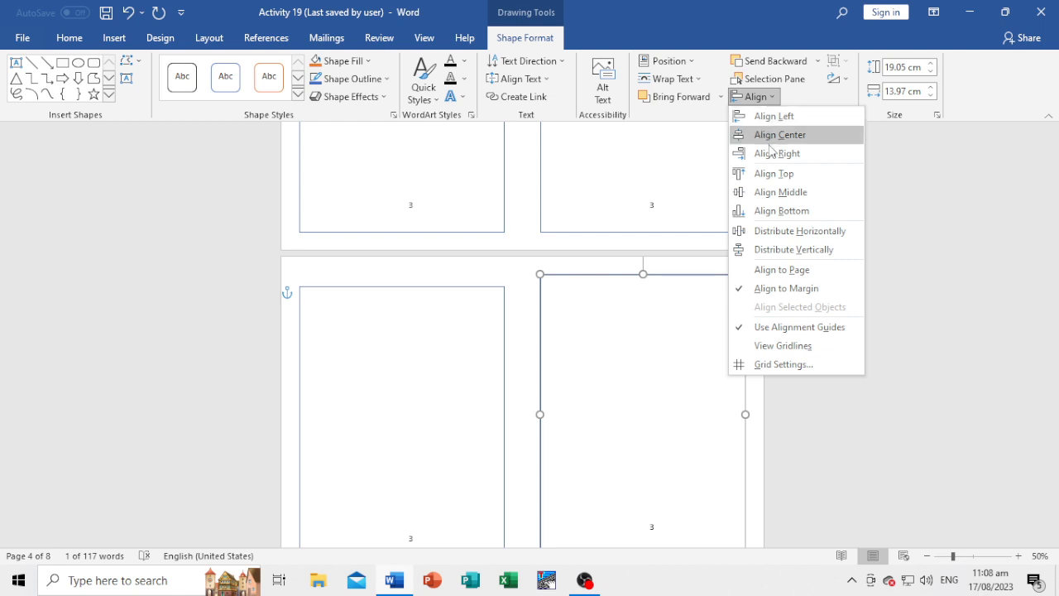
left_click(768, 154)
Align the left-hand frame on page 4 to the left margin and to the vertical middle of the margins.
left_click(485, 289)
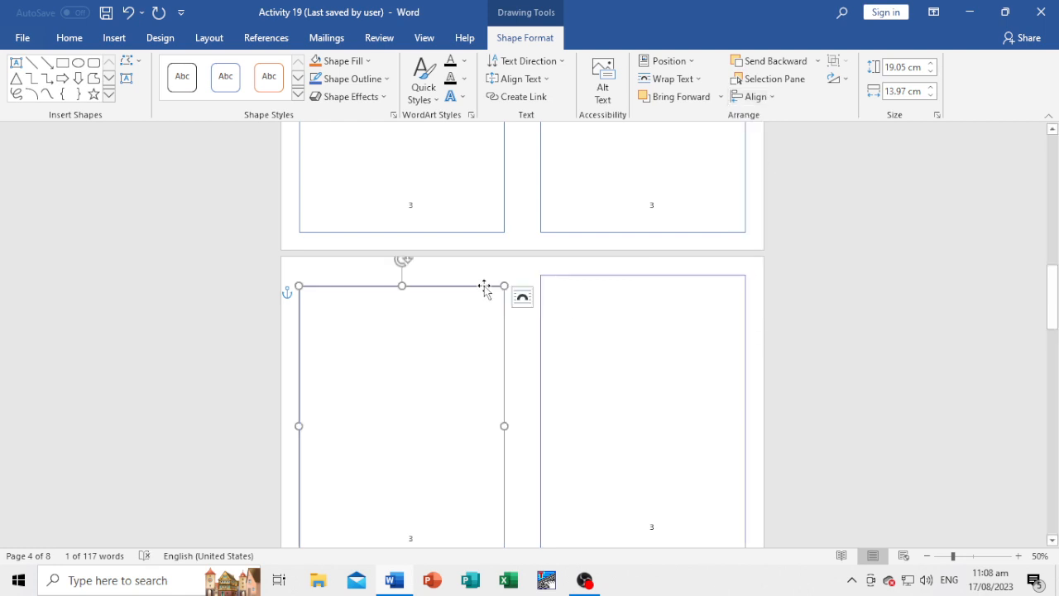
left_click(752, 97)
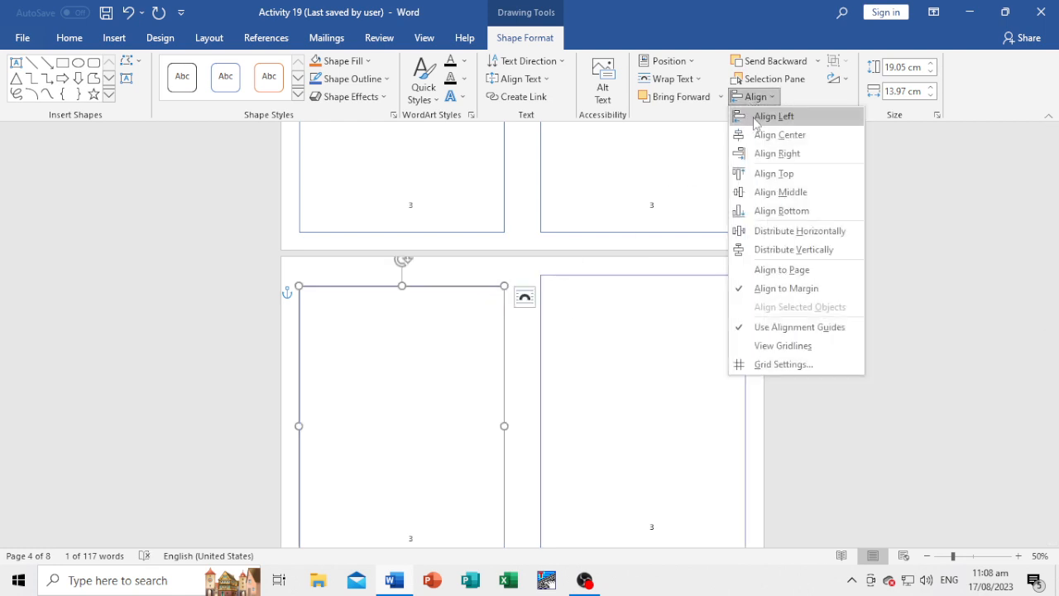
left_click(761, 113)
left_click(758, 100)
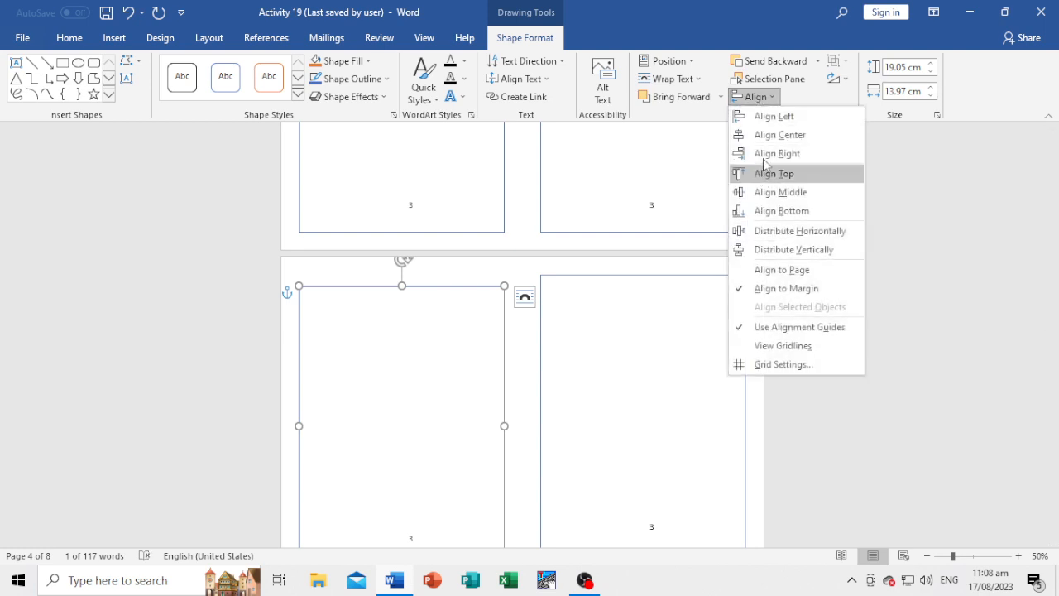
left_click(778, 191)
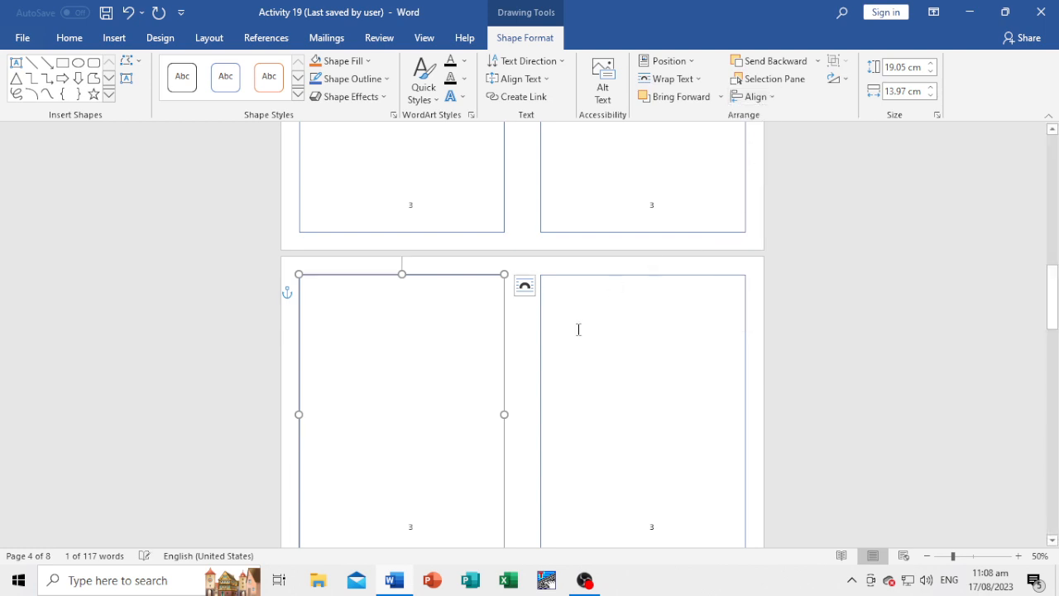
Try to align both frames on page 5 with each other by their vertical middles and tops.
scroll(529, 392, "down", 4)
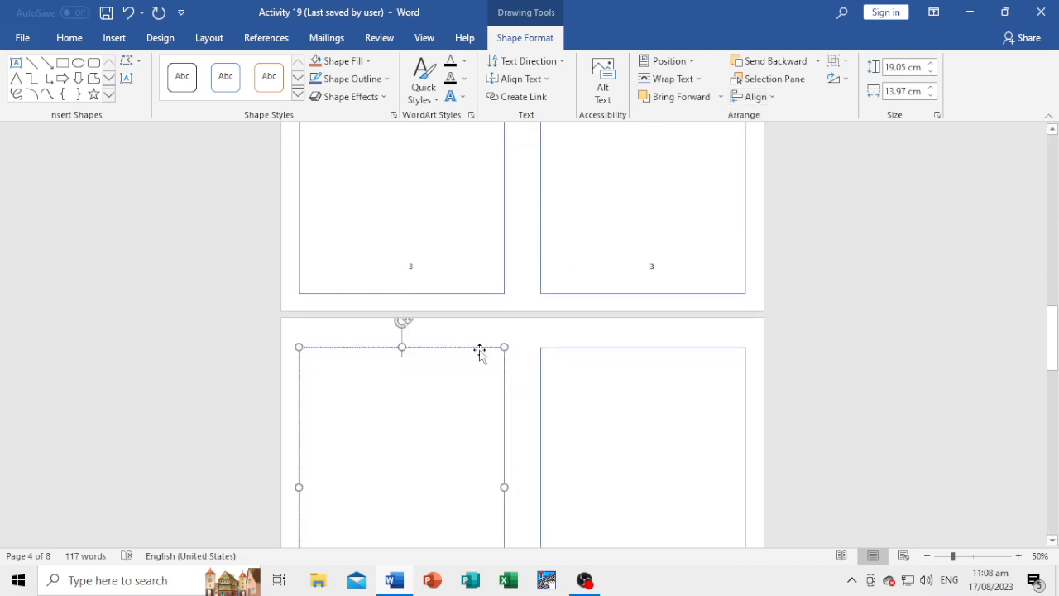
left_click(480, 348)
left_click(576, 348, "shift")
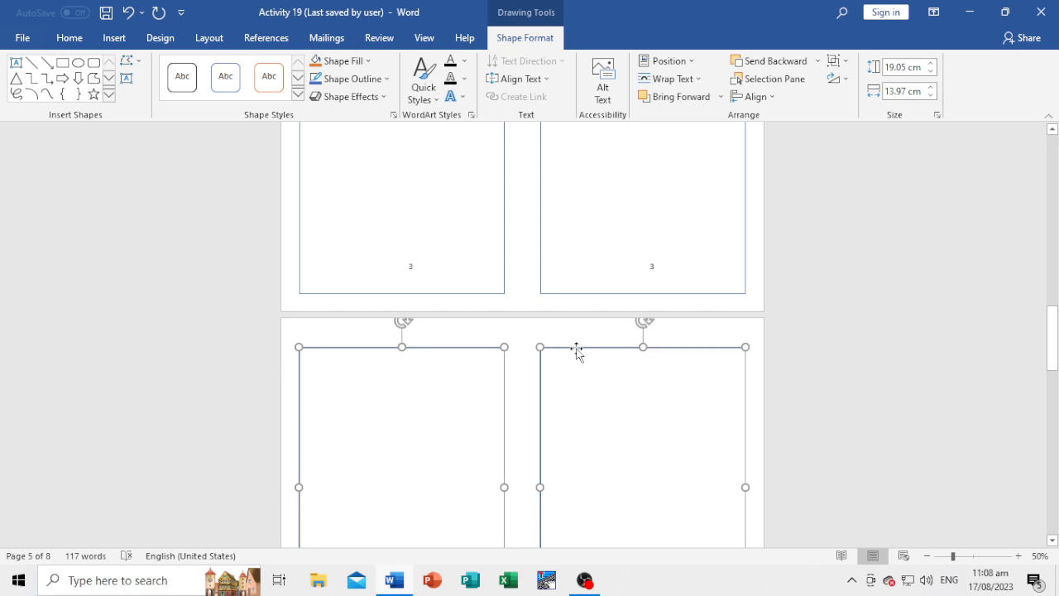
left_click(772, 98)
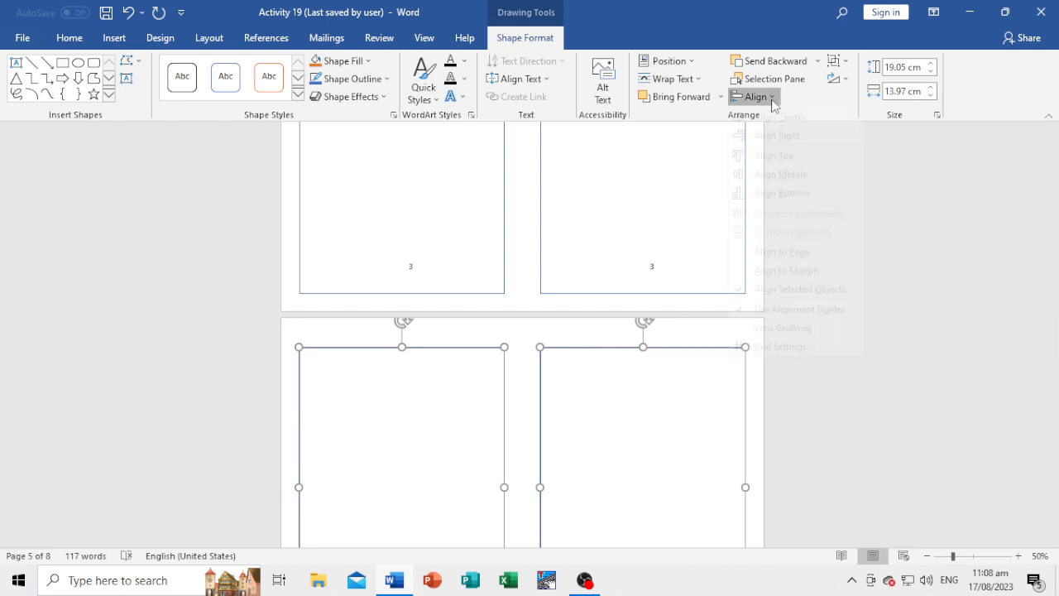
left_click(776, 195)
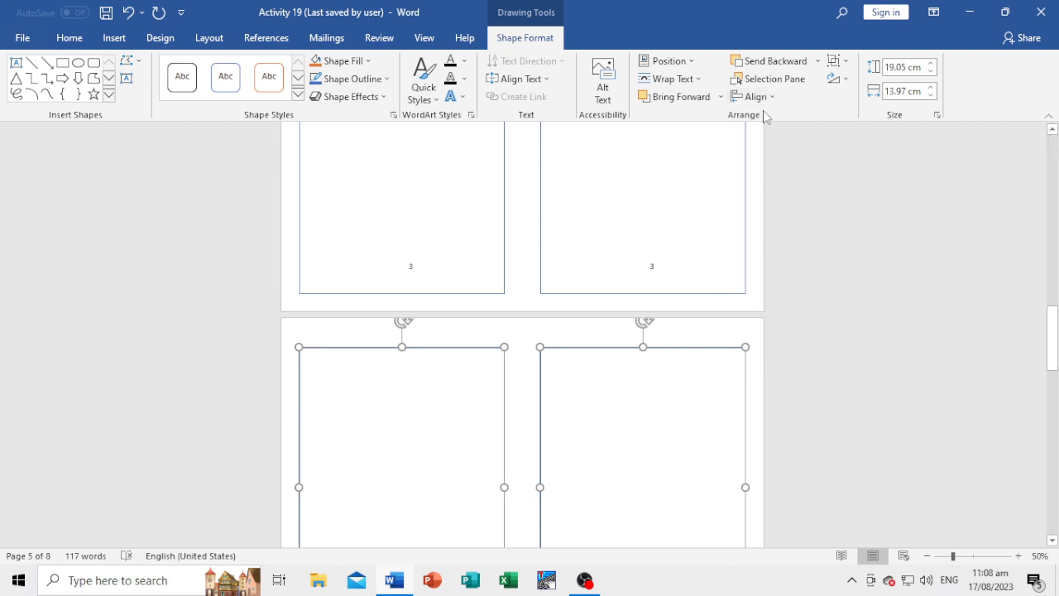
left_click(757, 97)
left_click(767, 175)
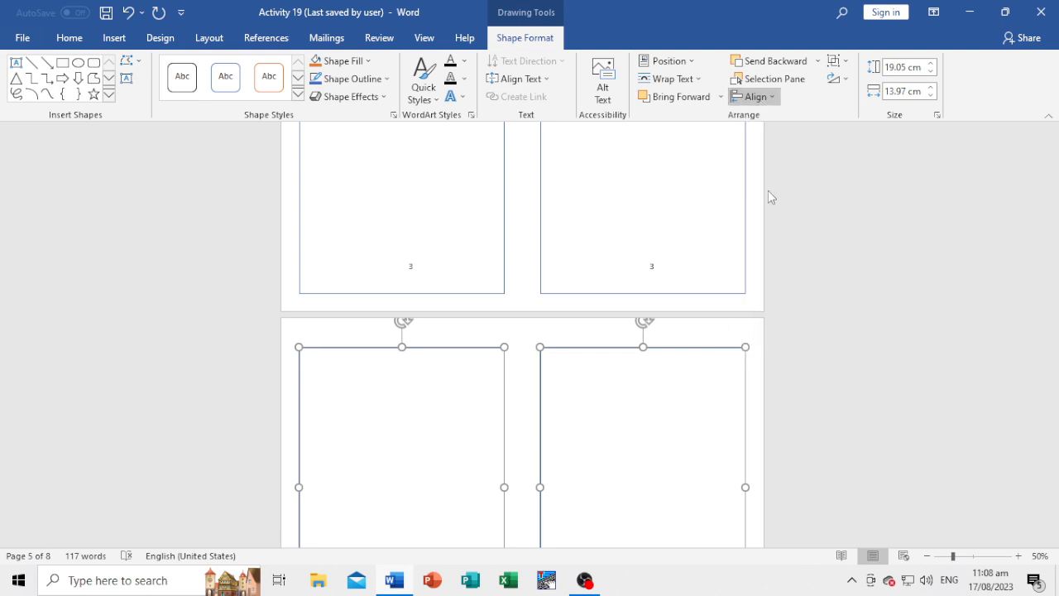
left_click(820, 319)
Align only the left-hand frame on page 5 to the vertical middle of the margins.
left_click(465, 364)
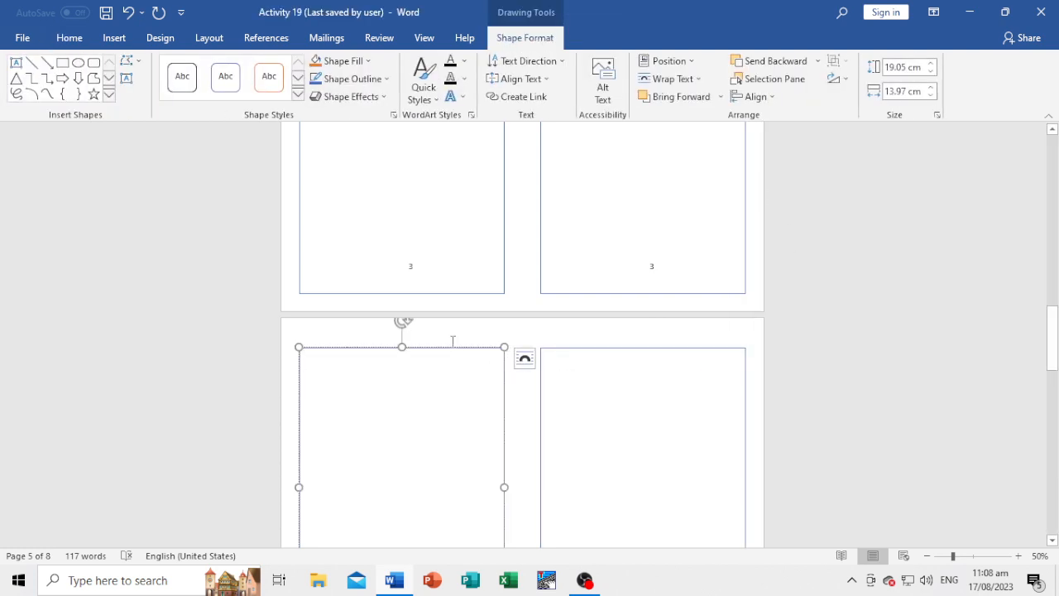
left_click(442, 348)
left_click(753, 99)
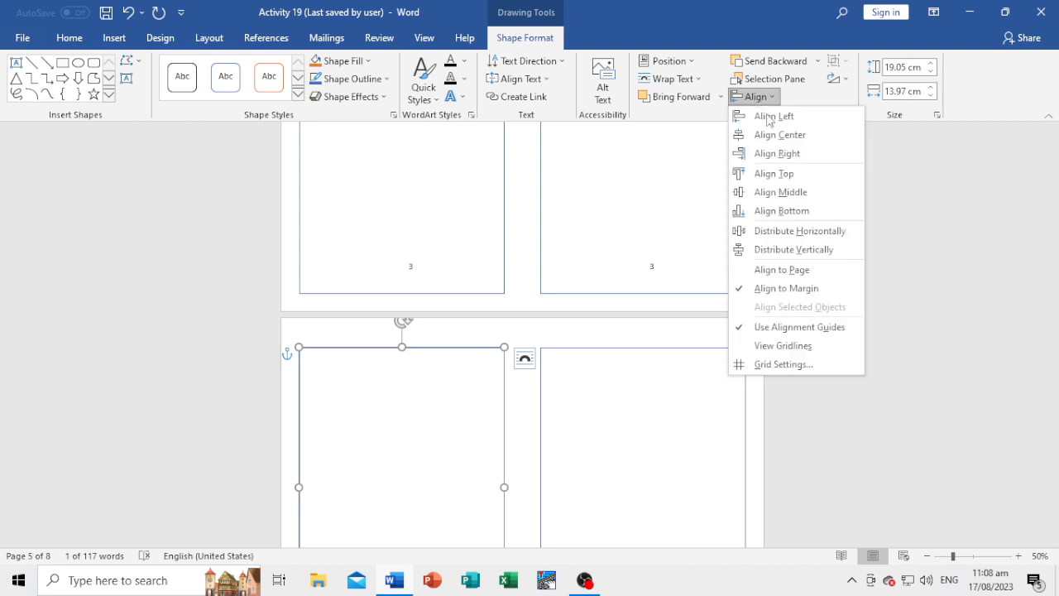
left_click(769, 197)
Align the right-hand frame on page 5 to the vertical middle of the margins.
scroll(823, 296, "up", 2)
left_click(681, 362)
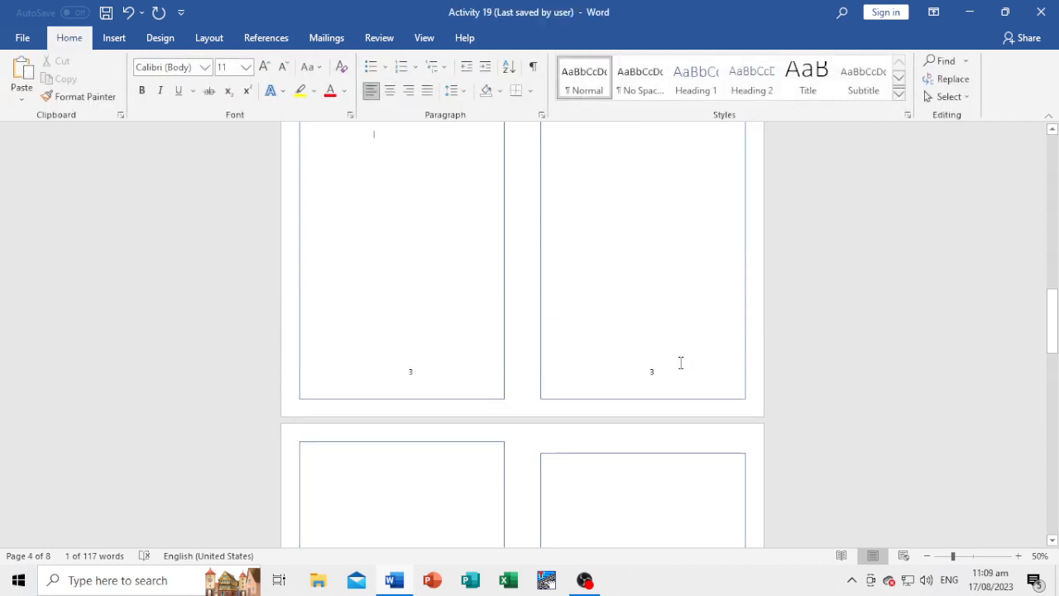
left_click(660, 453)
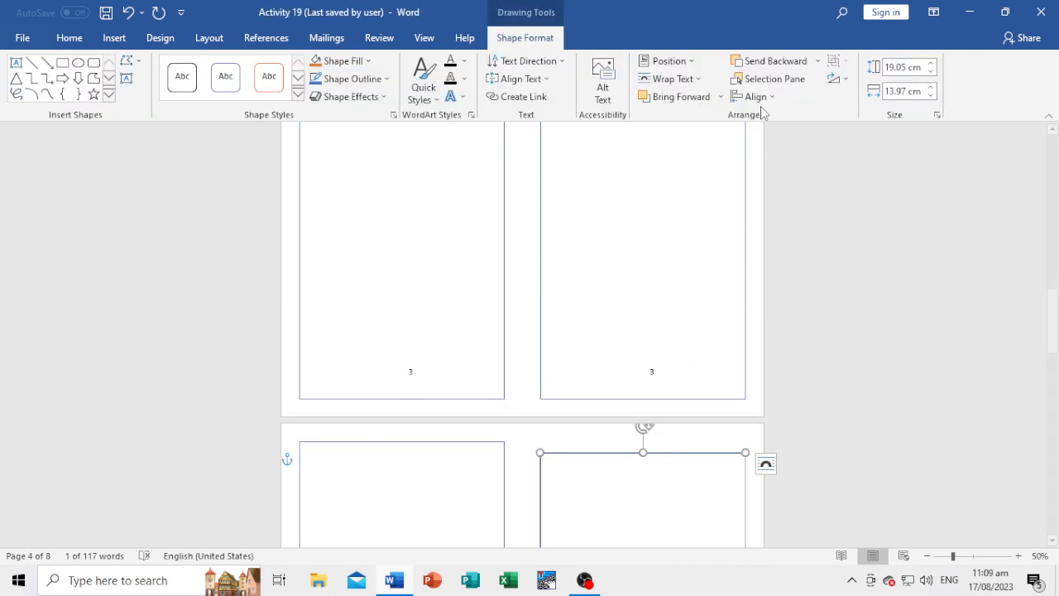
left_click(754, 97)
left_click(773, 192)
left_click(886, 267)
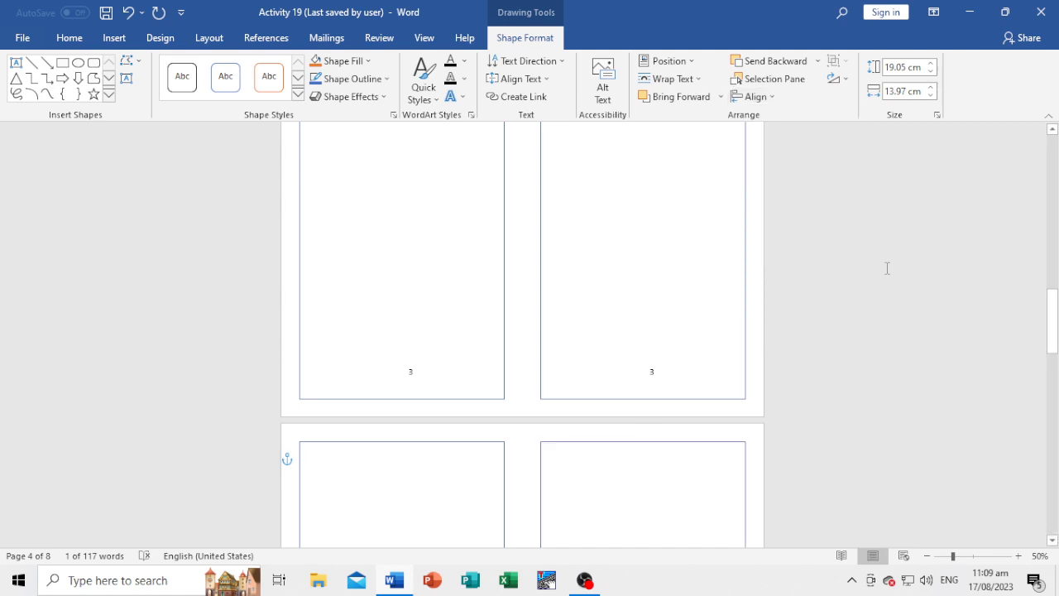
Align the left-hand frame on page 5 to the left margin.
scroll(595, 379, "down", 4)
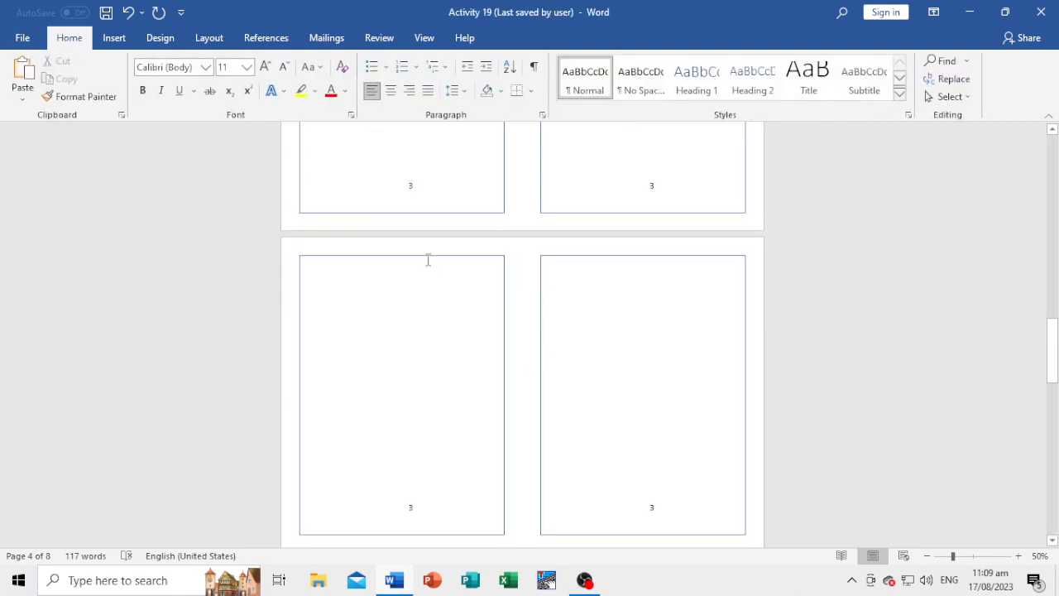
left_click(428, 257)
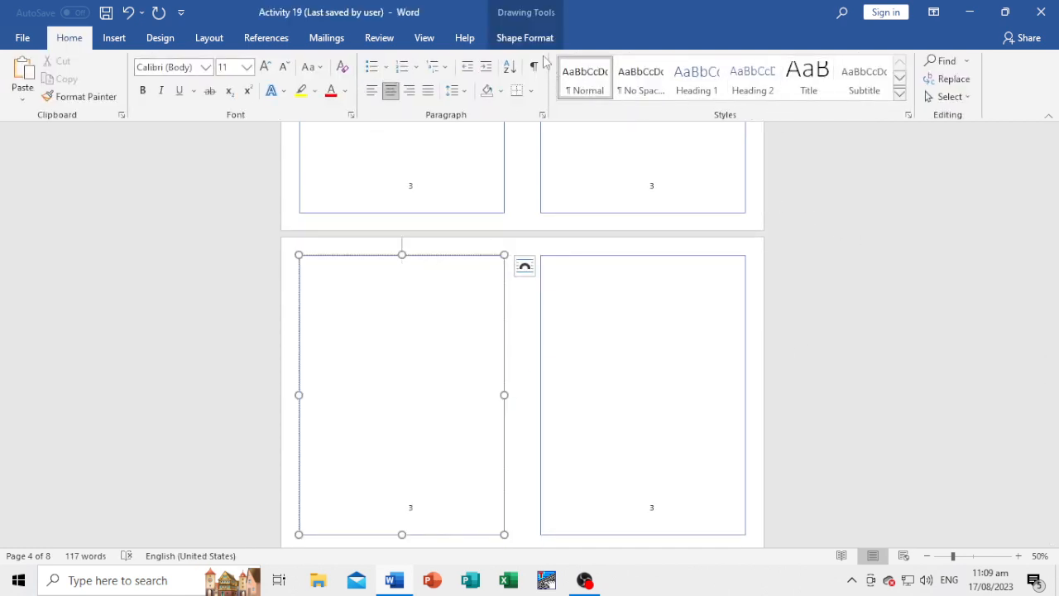
left_click(524, 37)
left_click(755, 97)
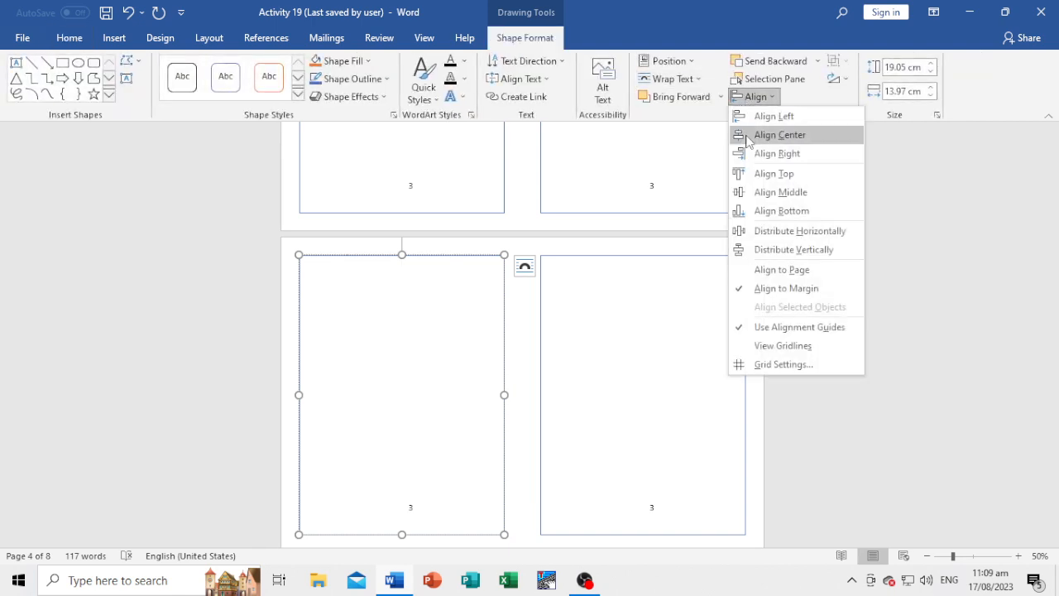
left_click(774, 116)
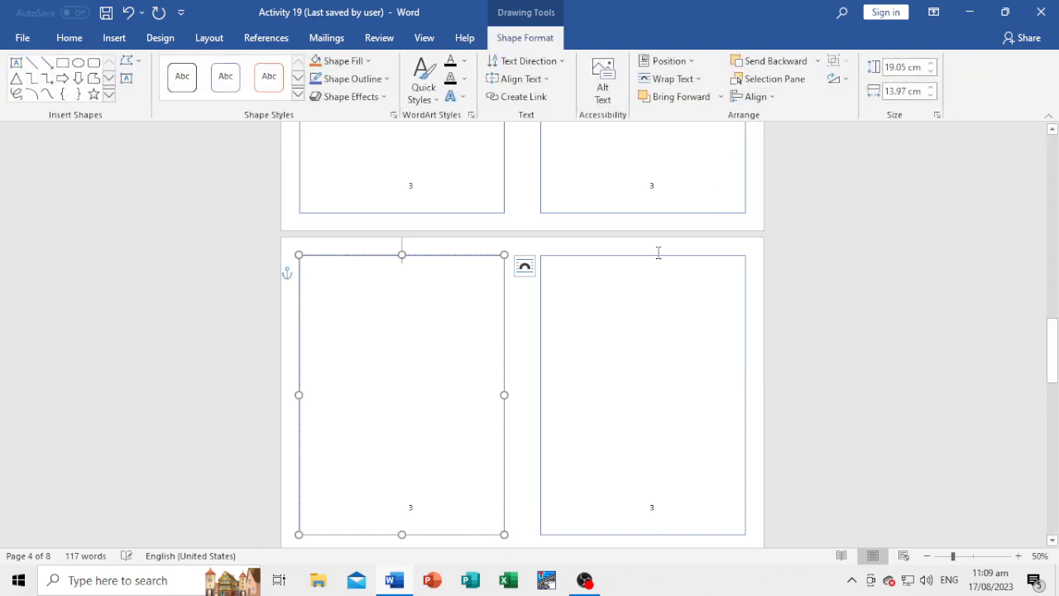
Align the right-hand frame on page 5 to the right margin.
left_click(656, 255)
left_click(654, 258)
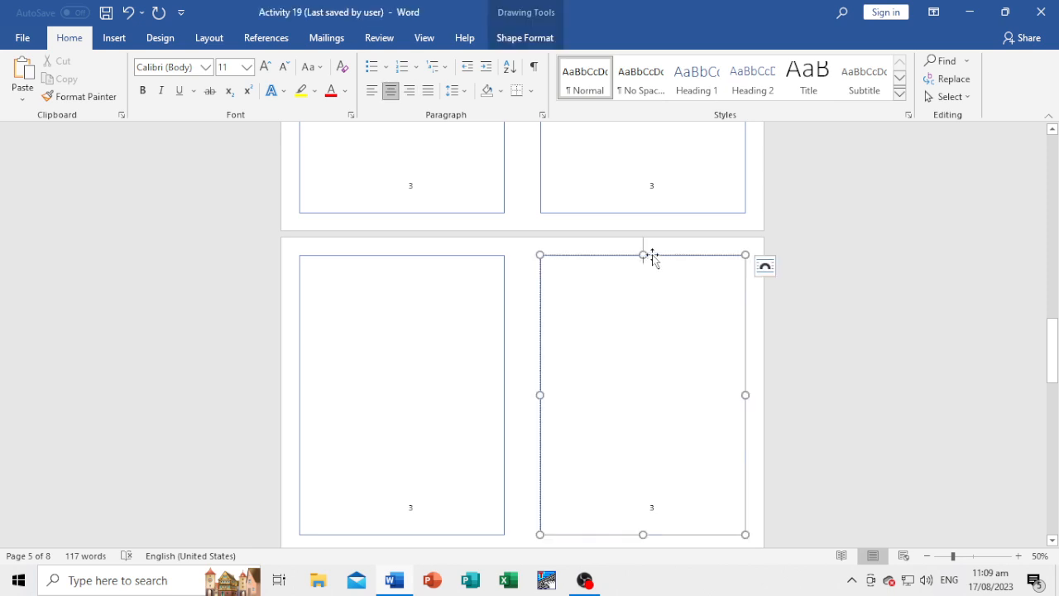
left_click(523, 39)
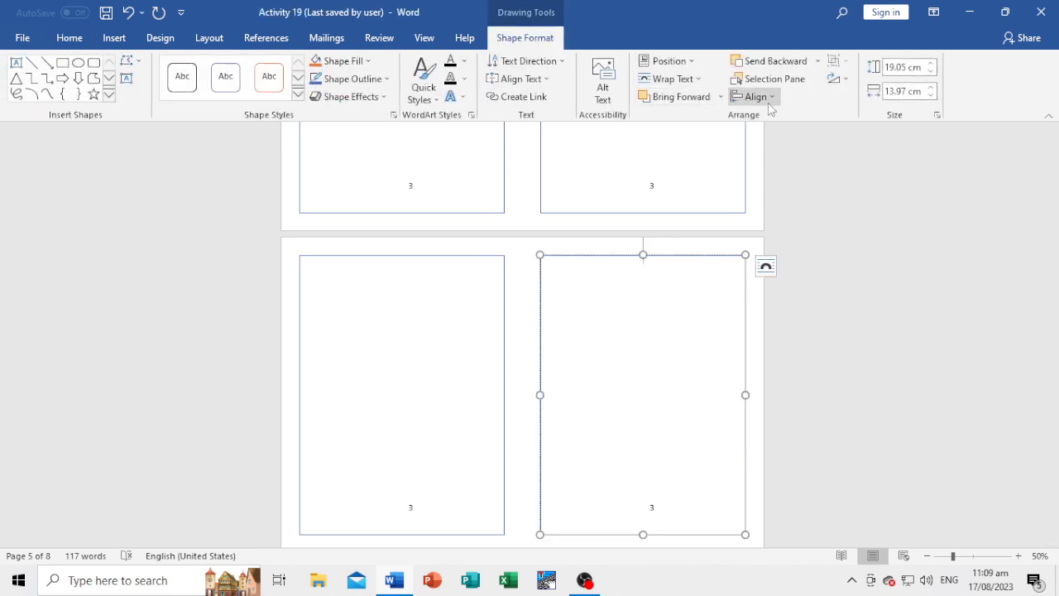
left_click(766, 99)
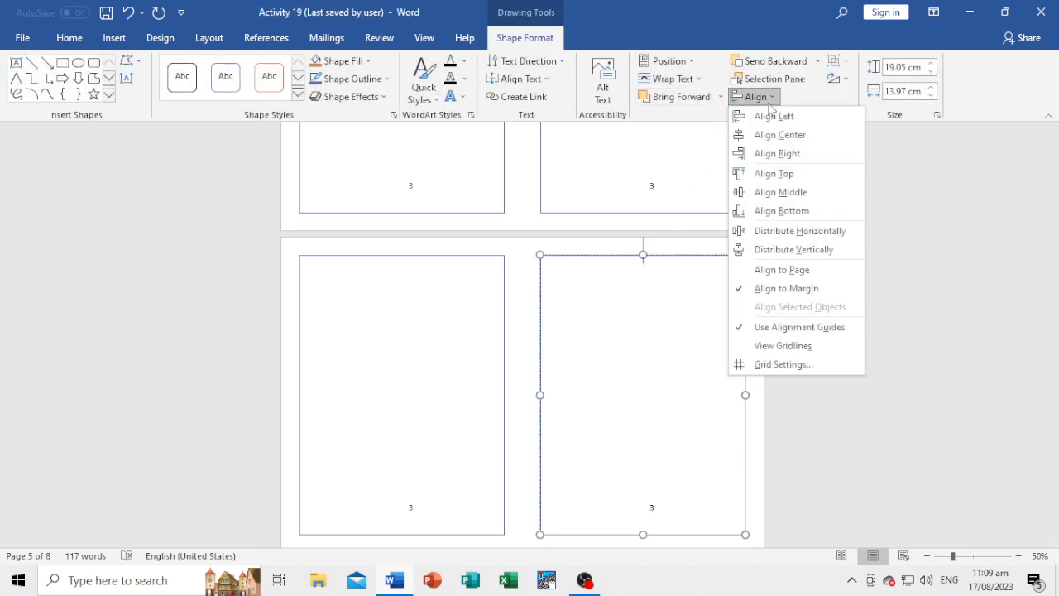
left_click(776, 154)
Align the left-hand frame on page 6 to the vertical middle of the margins and to the left margin.
scroll(548, 425, "up", 5)
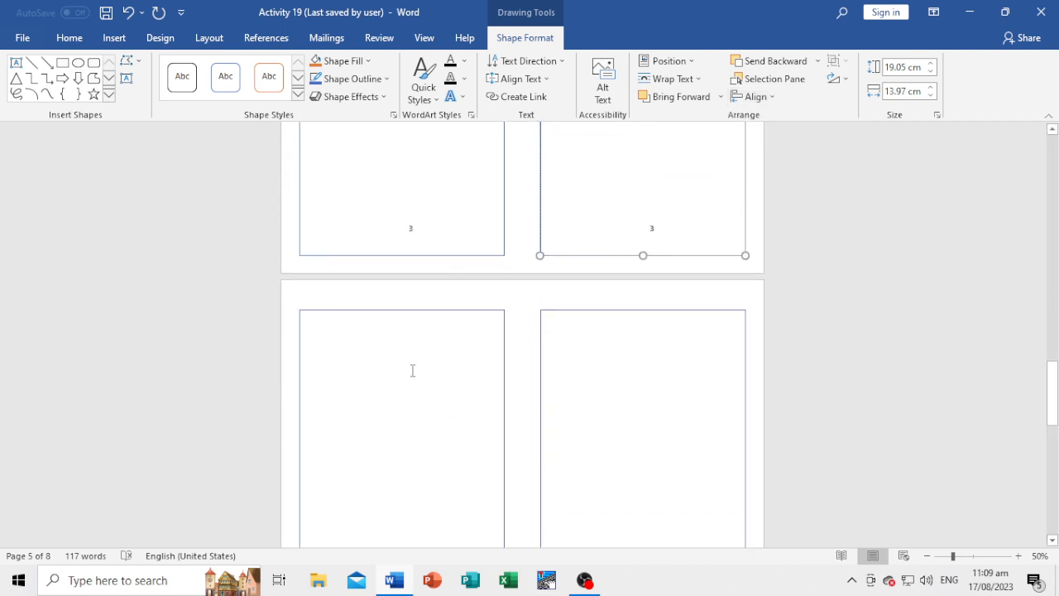
left_click(441, 312)
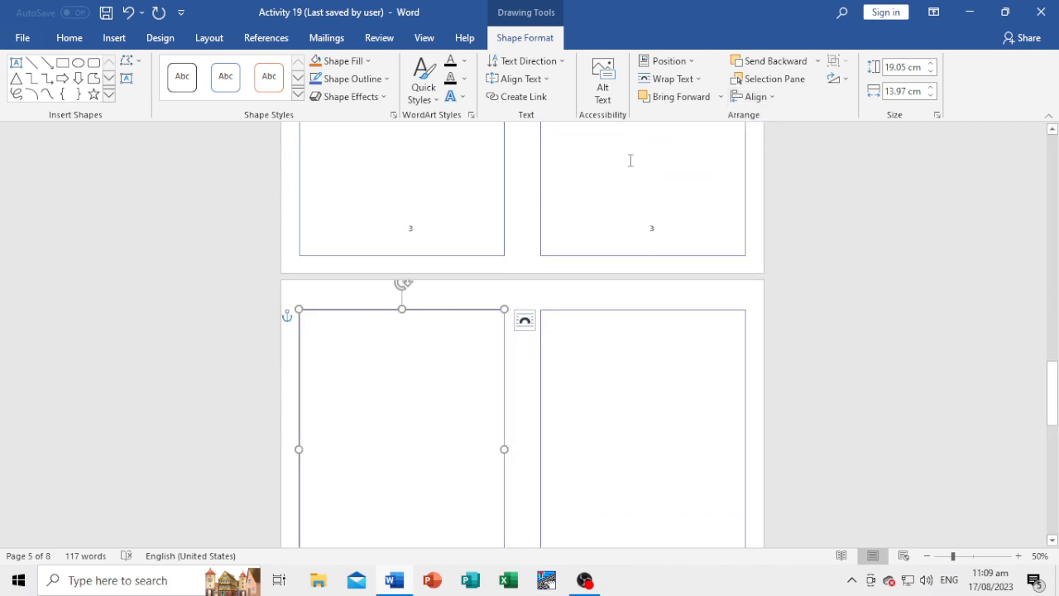
left_click(753, 97)
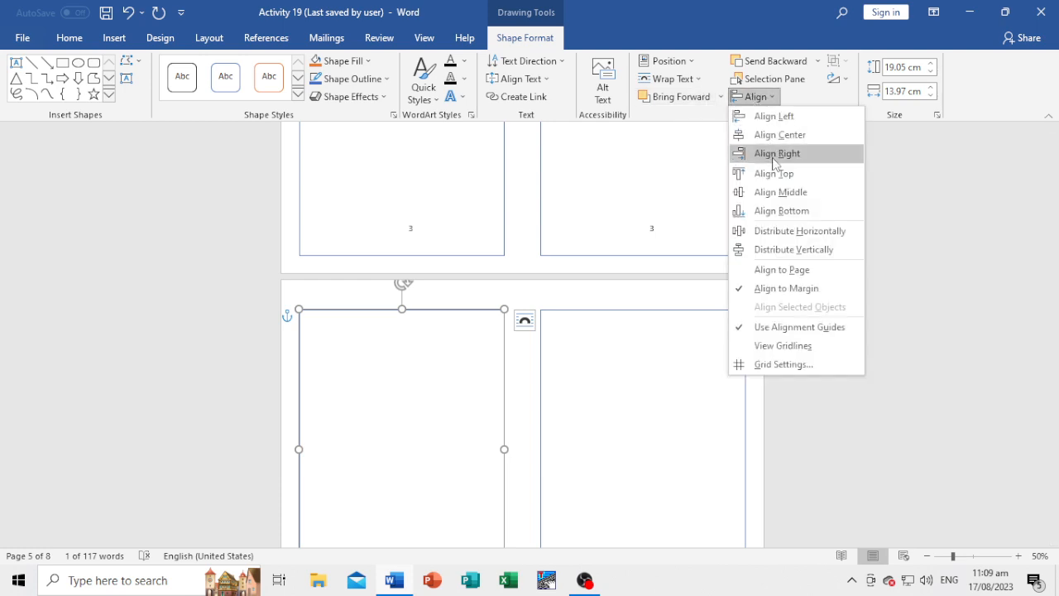
left_click(774, 191)
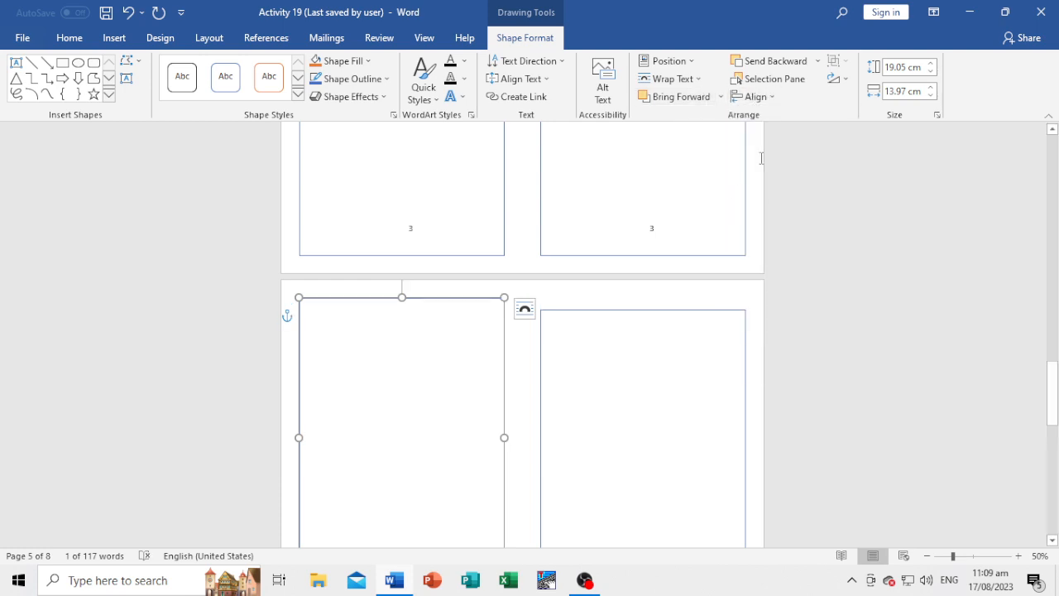
left_click(771, 97)
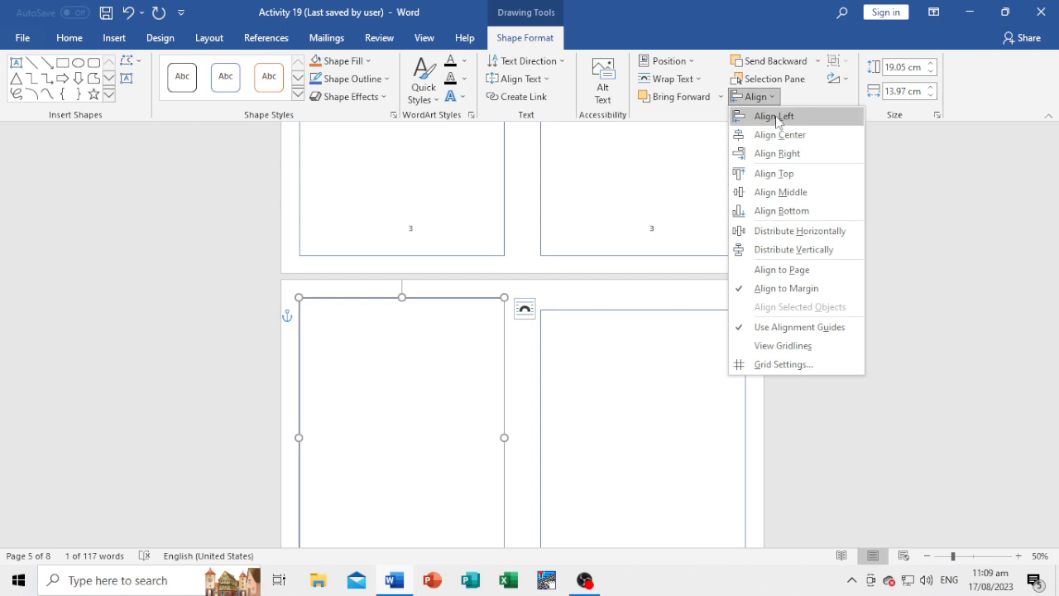
left_click(774, 116)
Align the right-hand frame on page 6 to the vertical middle of the margins and to the right margin.
left_click(675, 312)
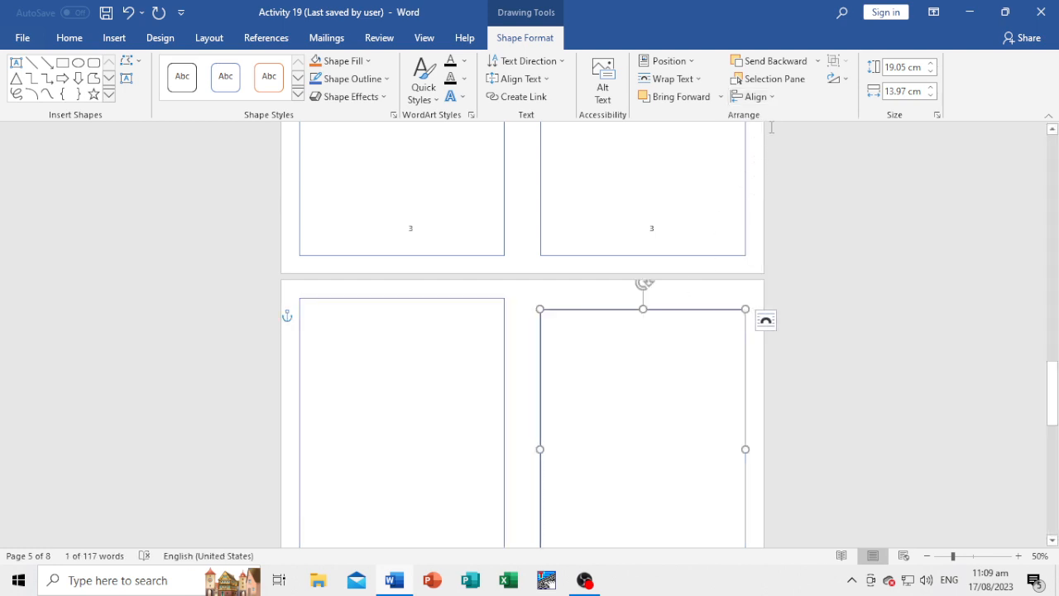
left_click(756, 97)
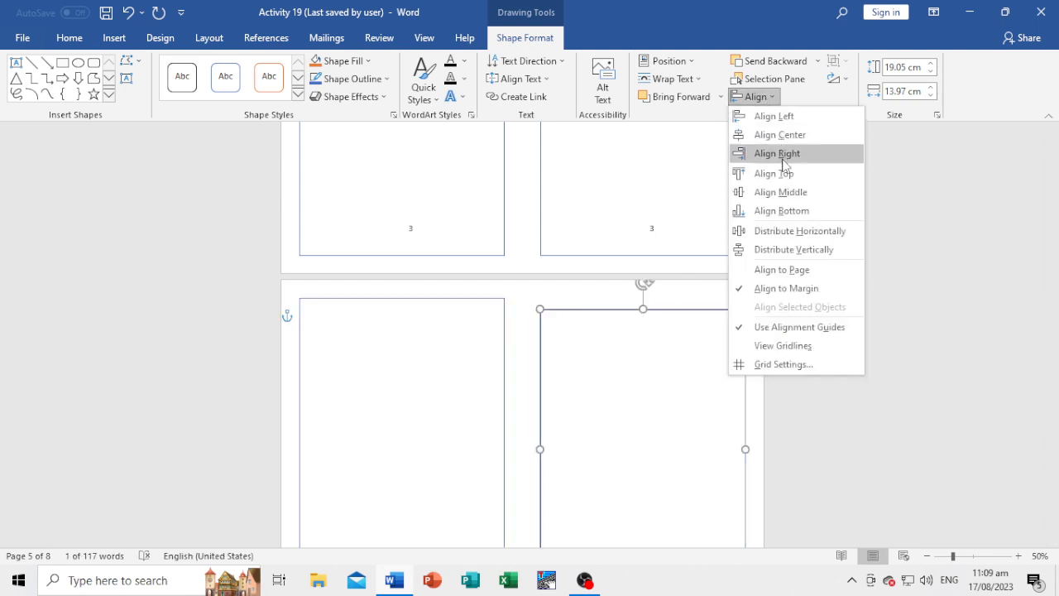
left_click(776, 198)
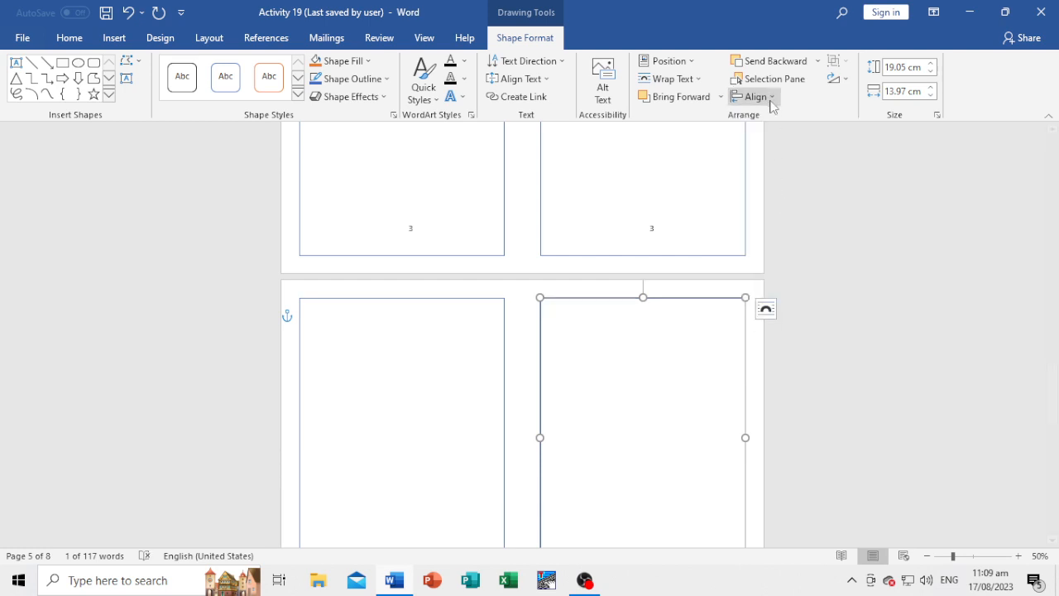
left_click(770, 98)
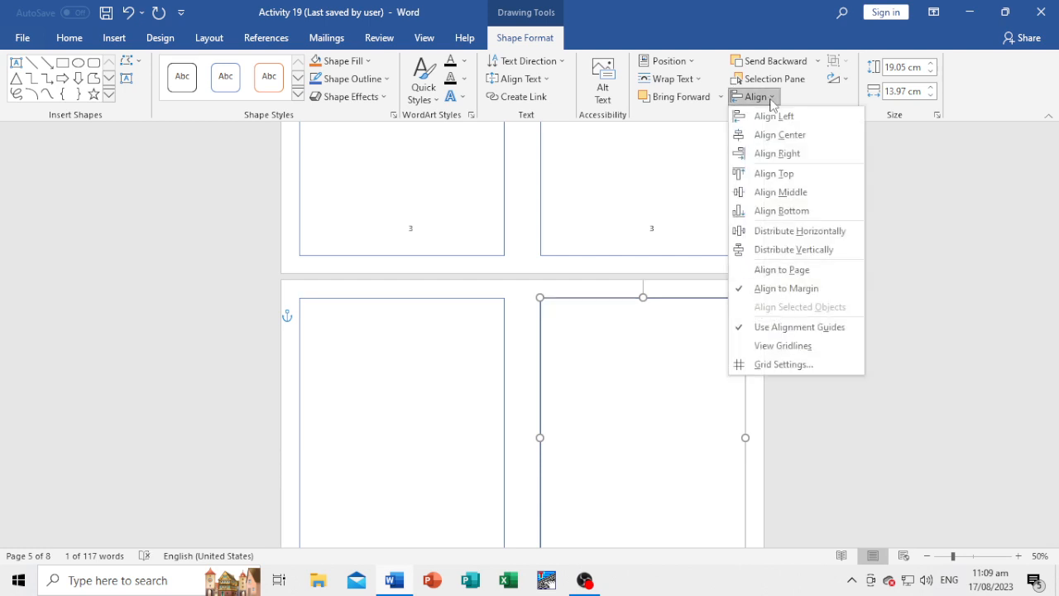
left_click(776, 154)
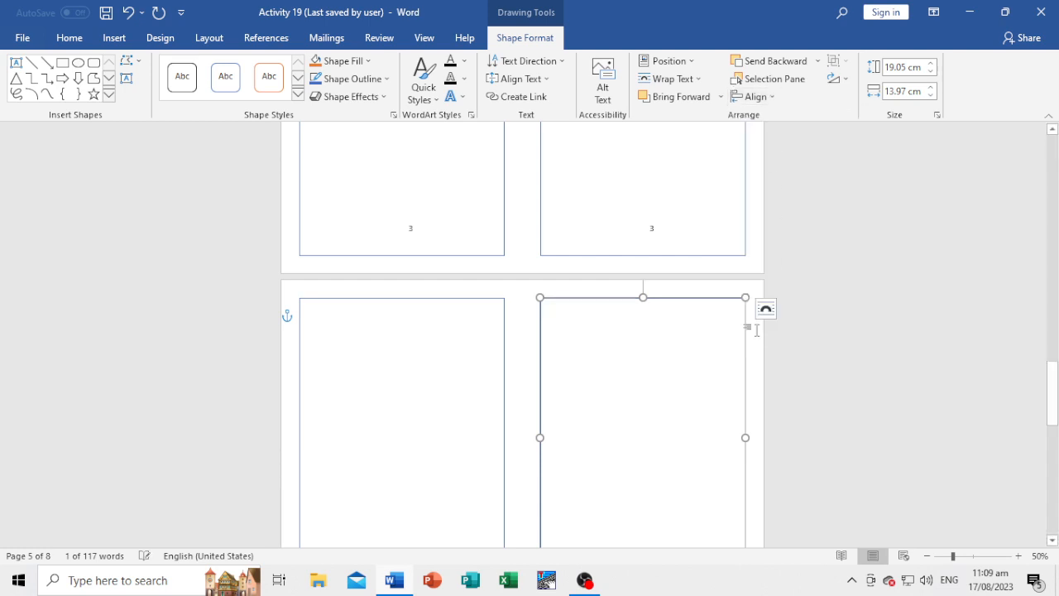
Align the left-hand frame on page 7 to the vertical middle of the margins and to the left margin.
scroll(492, 503, "down", 7)
left_click(461, 412)
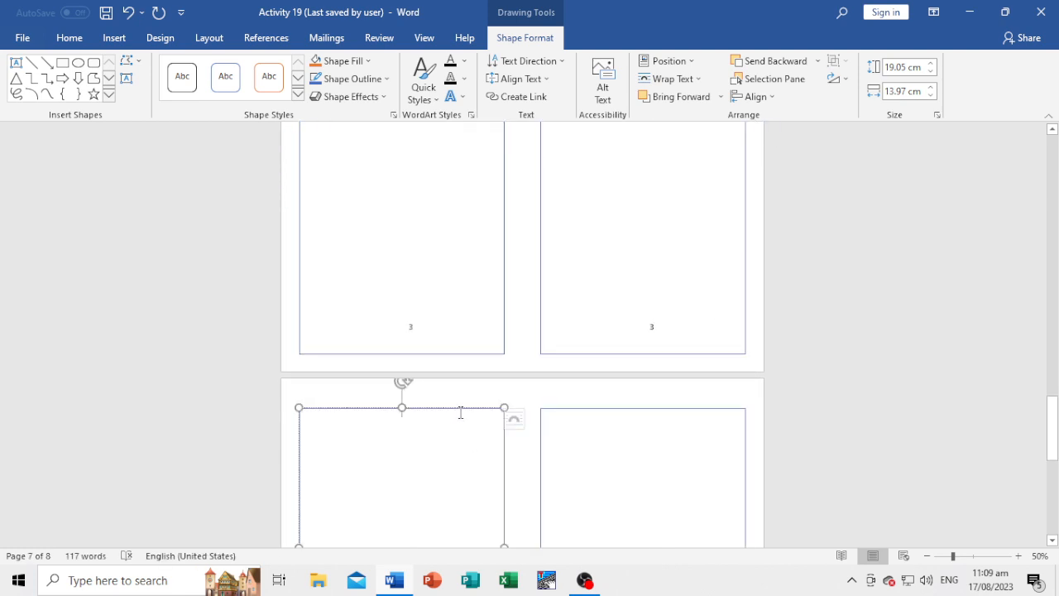
left_click(755, 96)
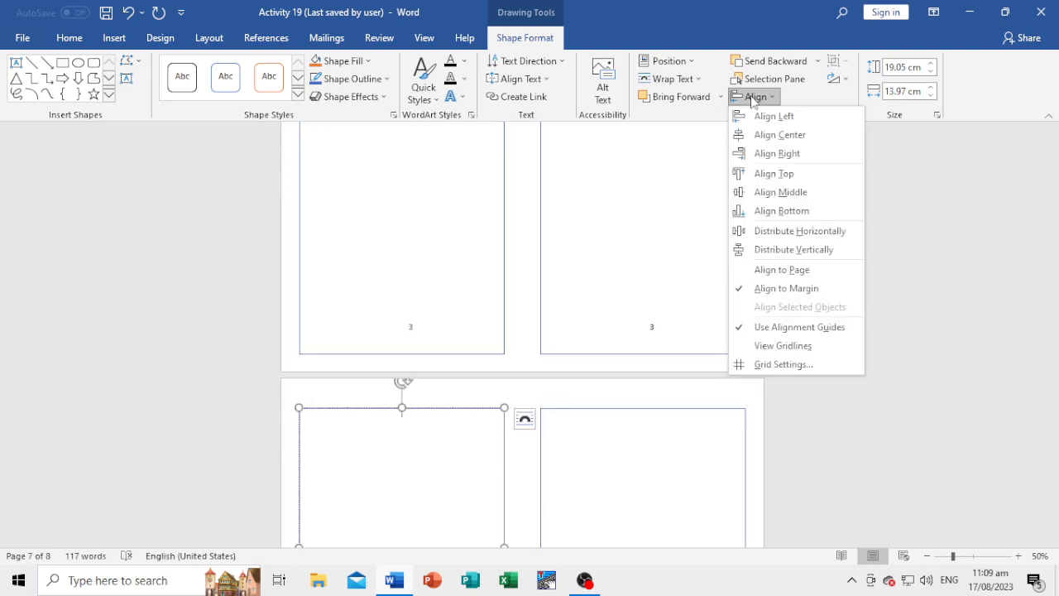
left_click(775, 192)
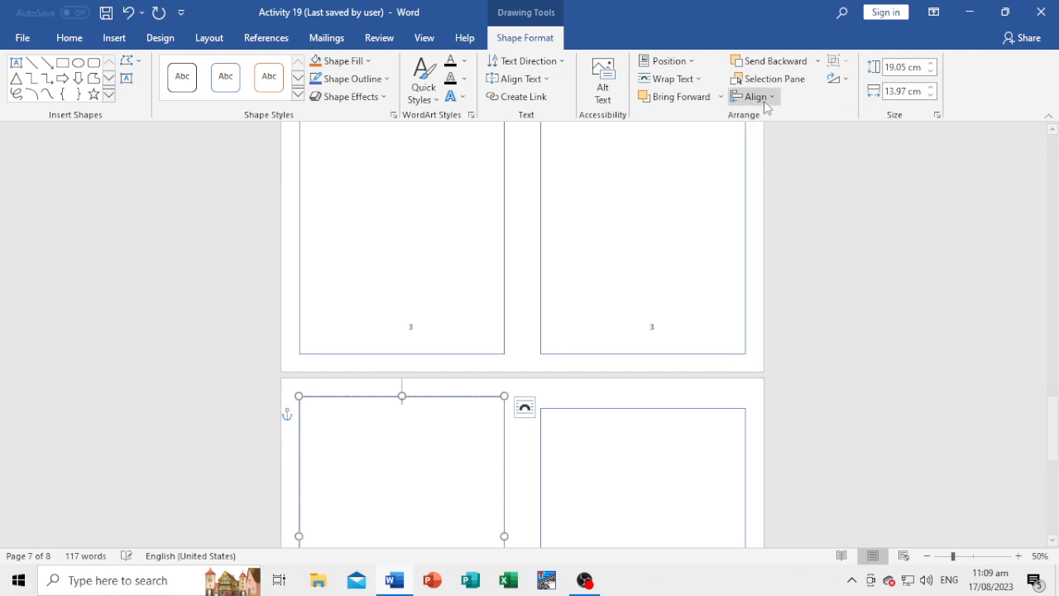
left_click(762, 99)
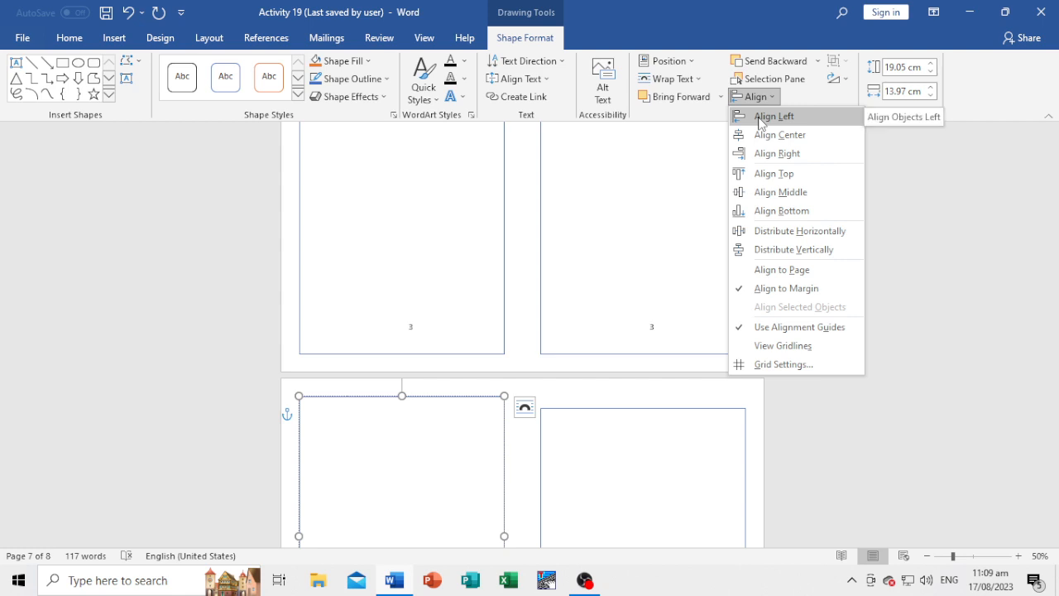
left_click(761, 118)
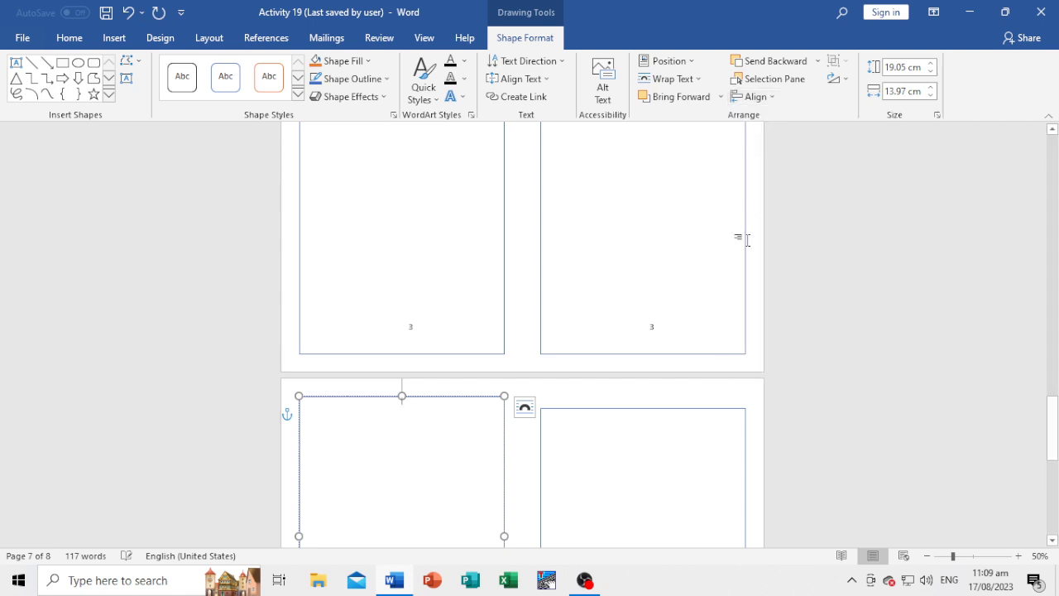
Align the right-hand frame on page 7 to the vertical middle of the margins.
left_click(681, 408)
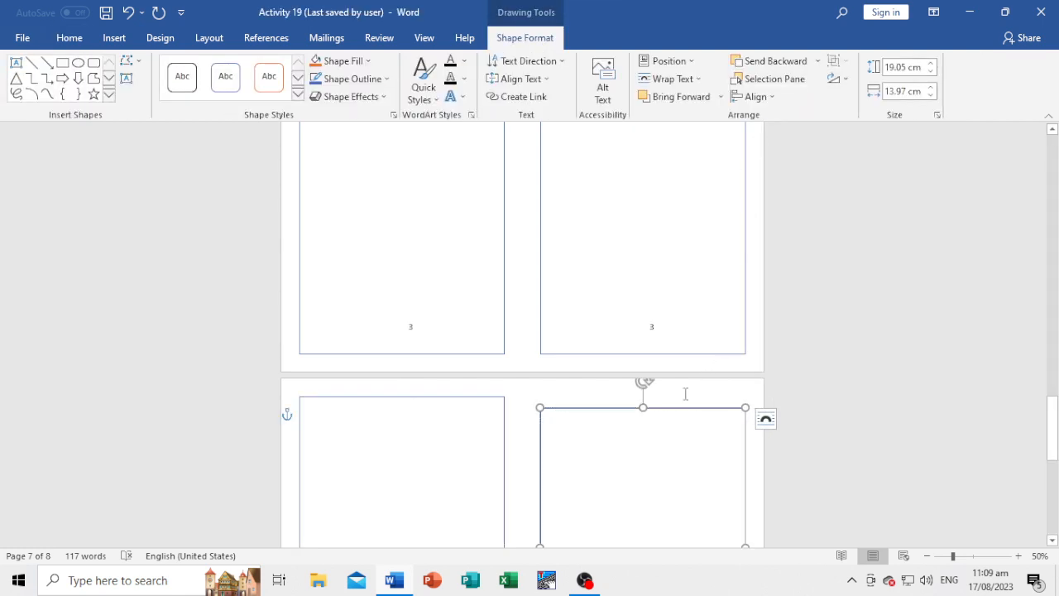
left_click(768, 97)
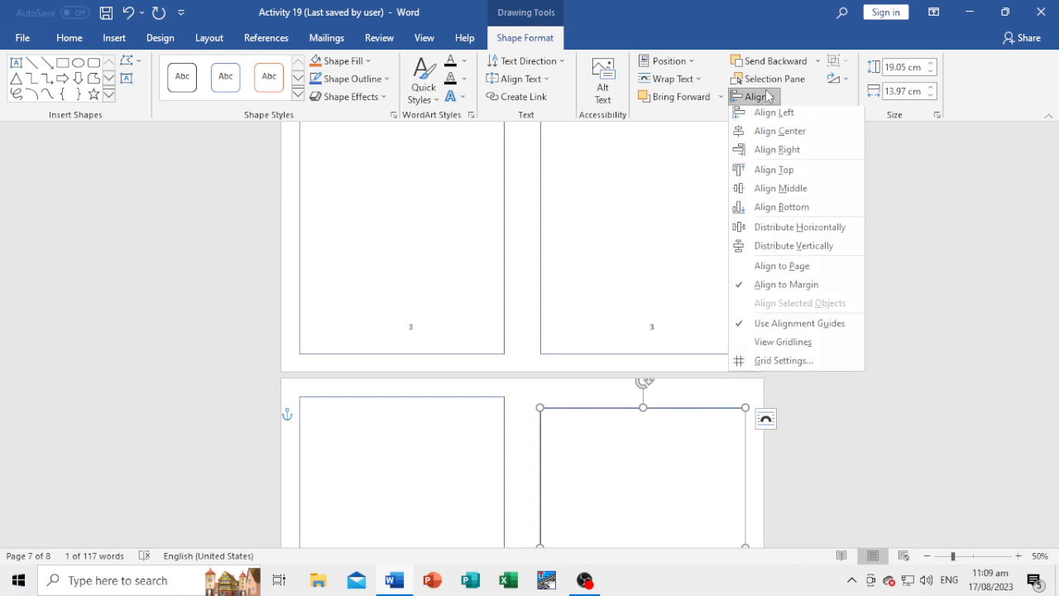
left_click(776, 192)
scroll(719, 409, "down", 5)
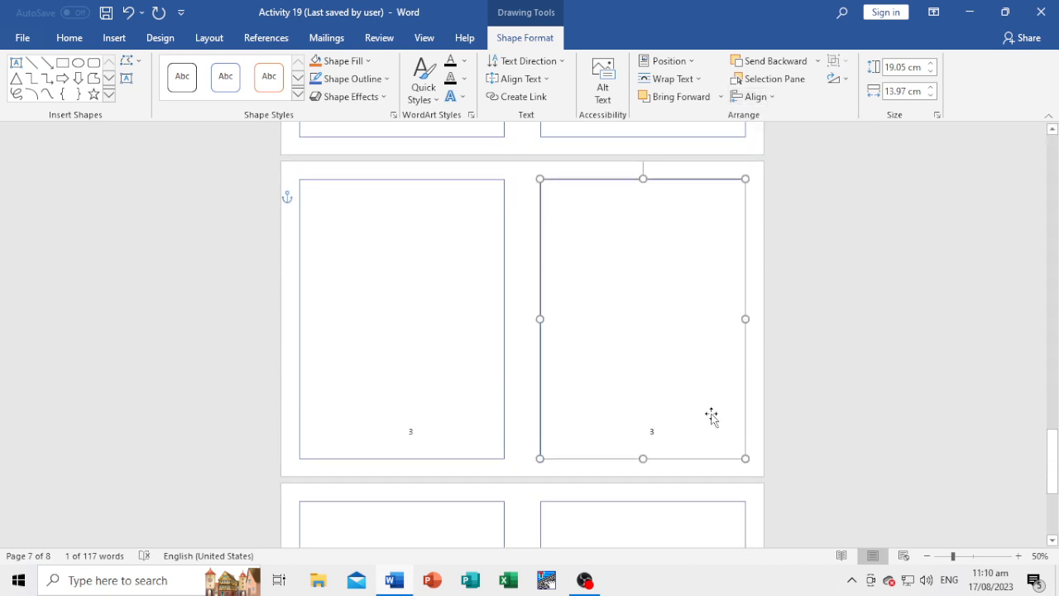
Check the frame alignment and page numbers from page 8 back to the cover page.
left_click(488, 370)
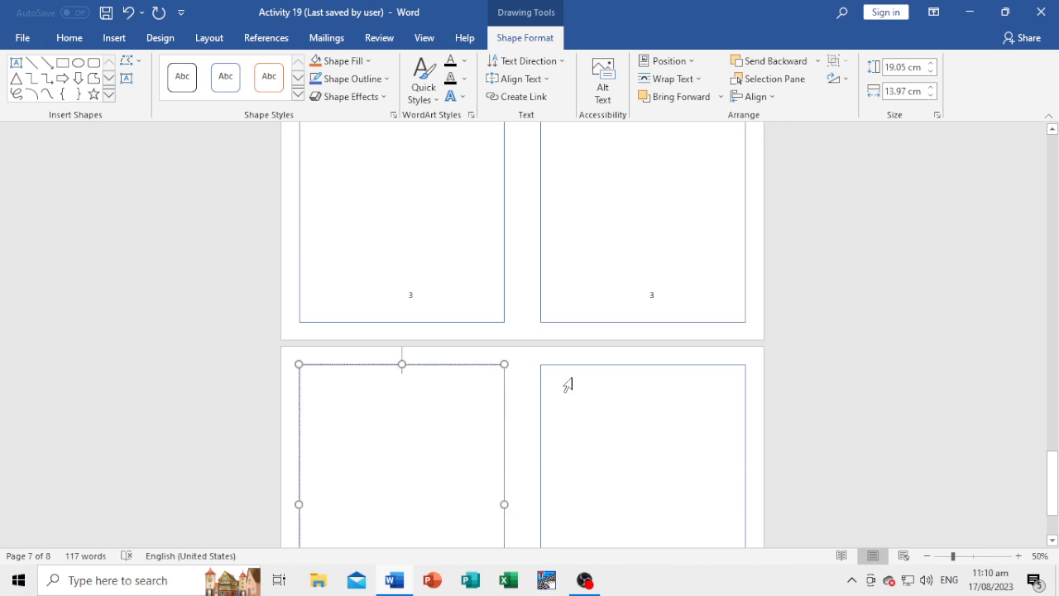
left_click(640, 358)
scroll(669, 445, "down", 2)
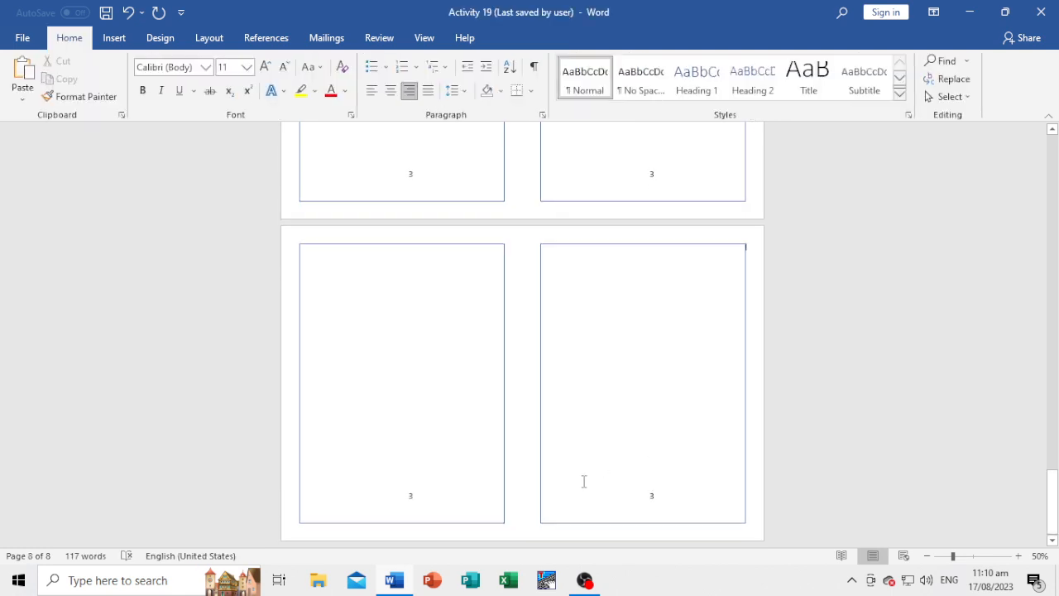
scroll(825, 348, "up", 8)
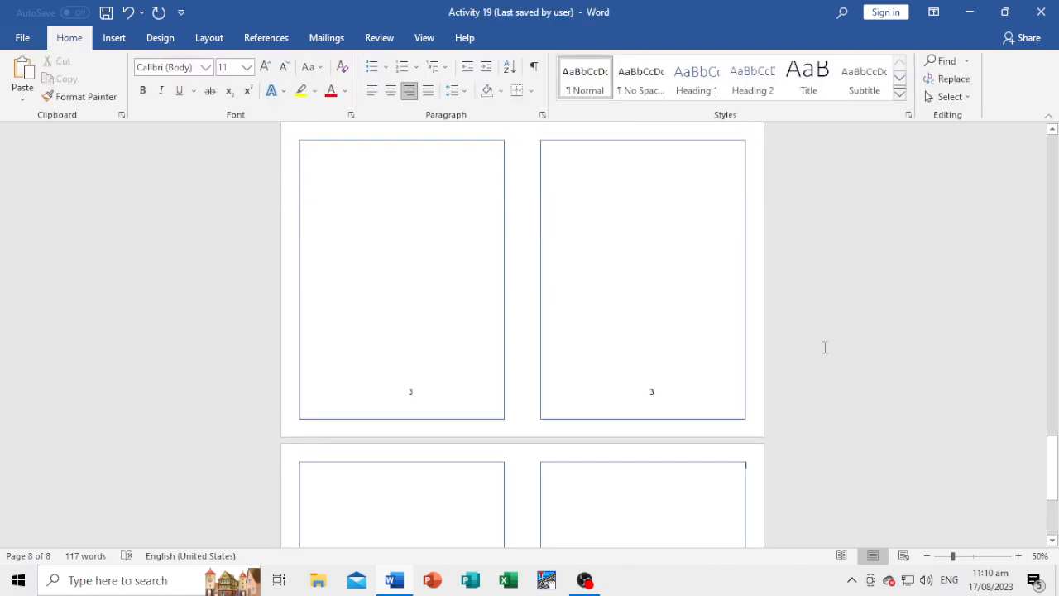
scroll(825, 347, "up", 3)
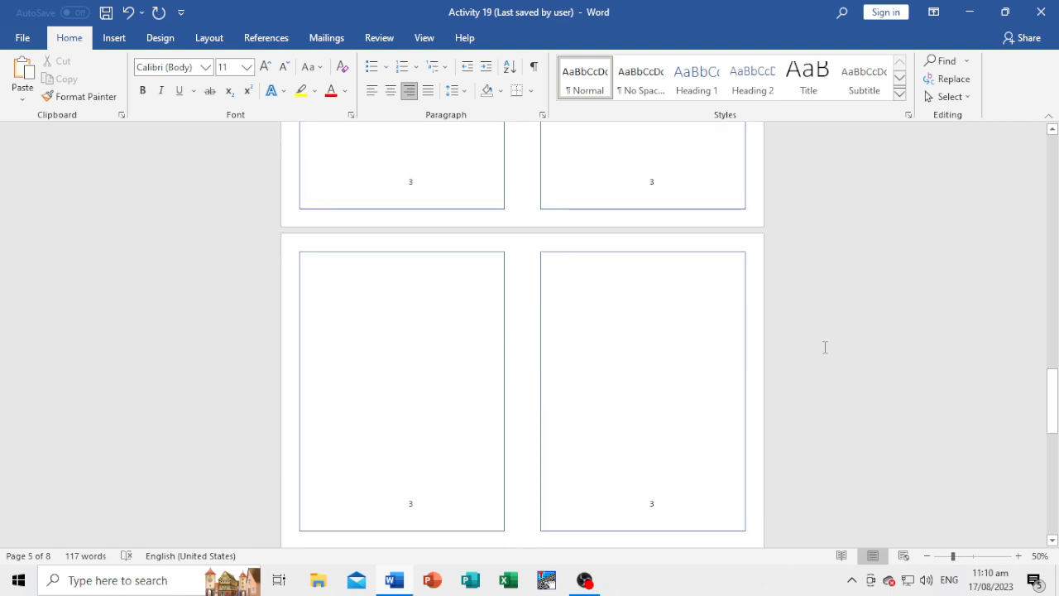
scroll(825, 347, "up", 10)
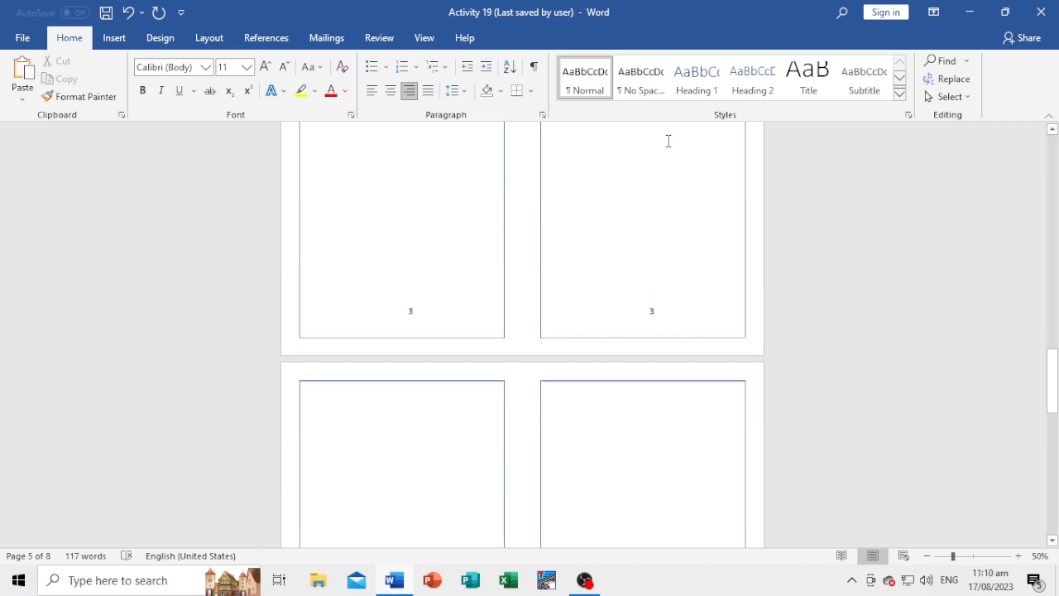
scroll(502, 271, "up", 10)
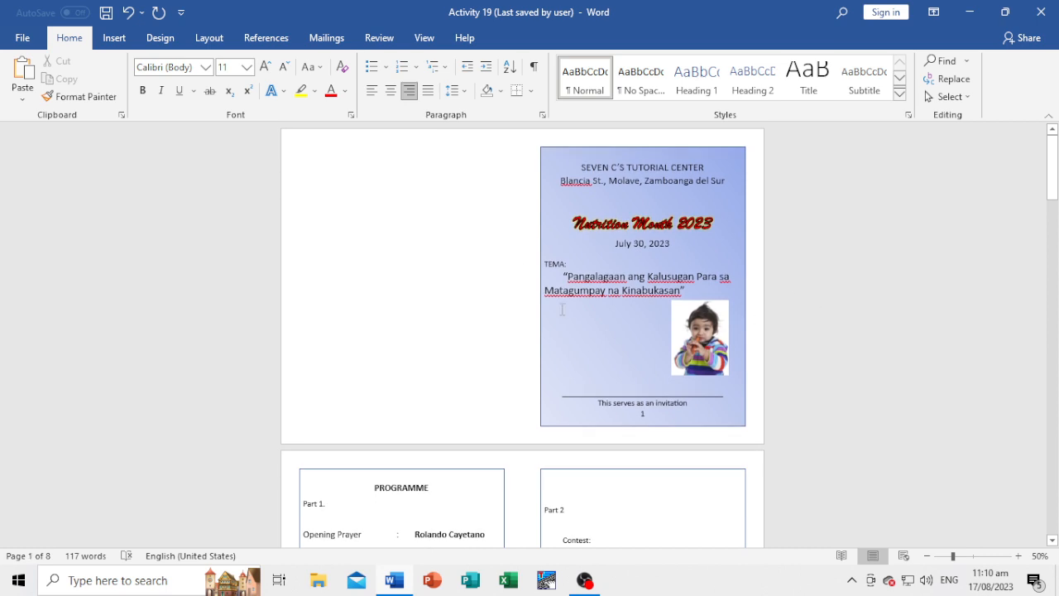
left_click(345, 262)
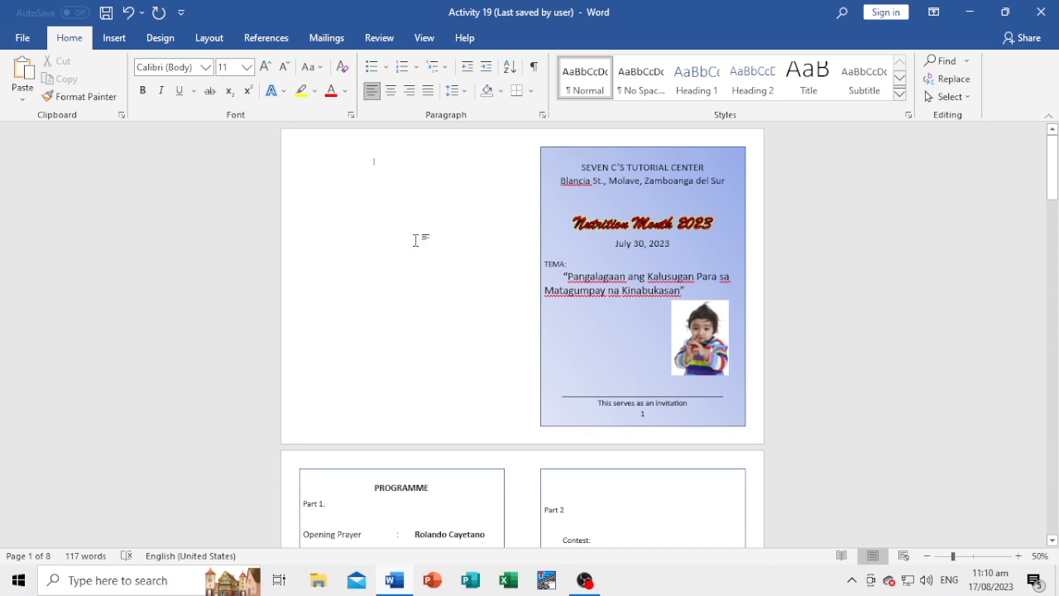
left_click(643, 251)
left_click(753, 234)
scroll(681, 310, "down", 2)
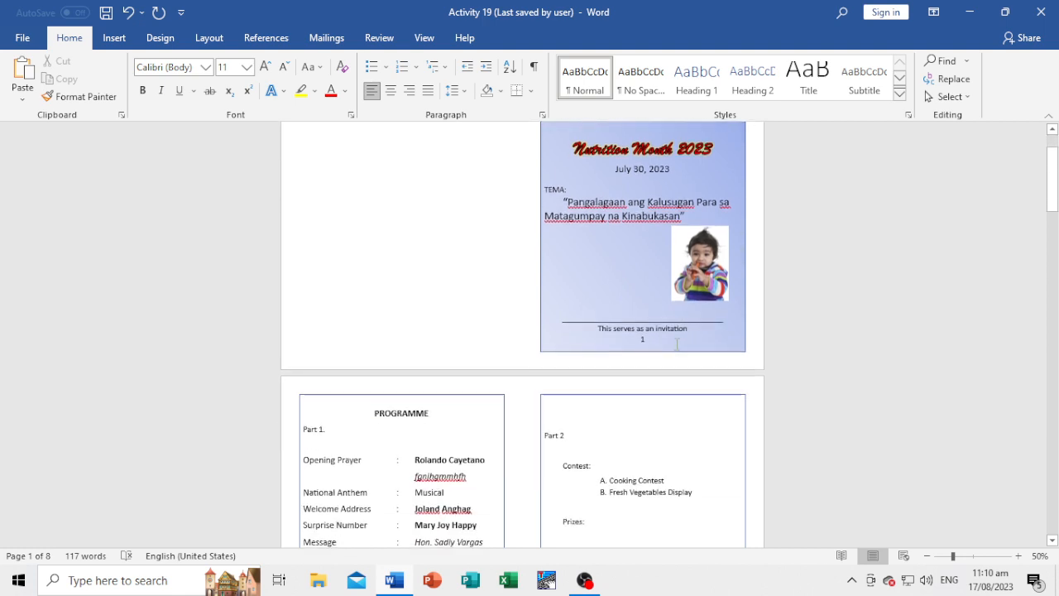
left_click(677, 344)
Add the centred page number 2 at the bottom of the Programme frame on page 2.
scroll(425, 421, "down", 7)
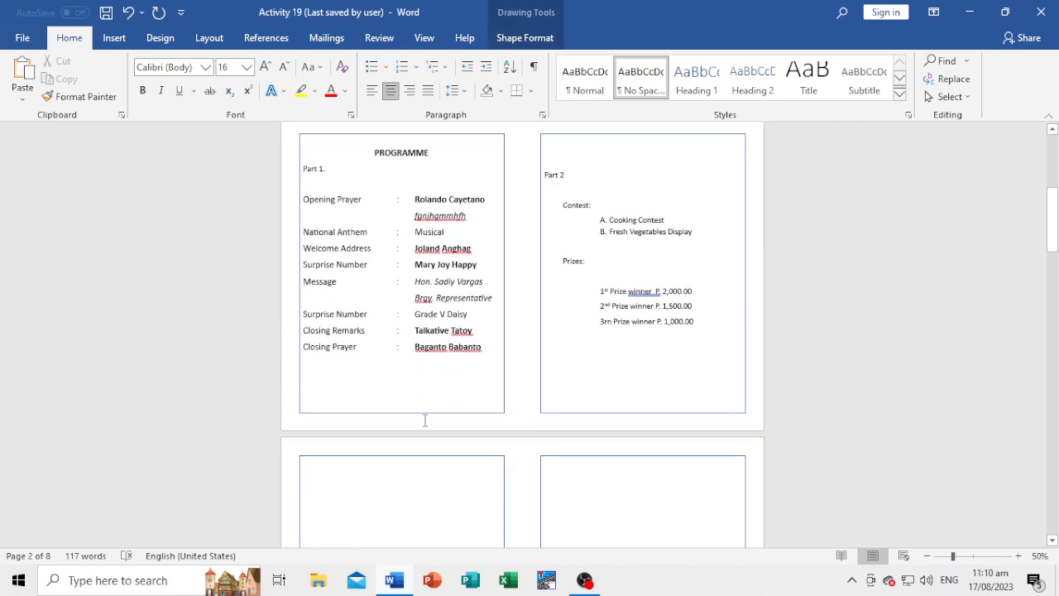
left_click(491, 350)
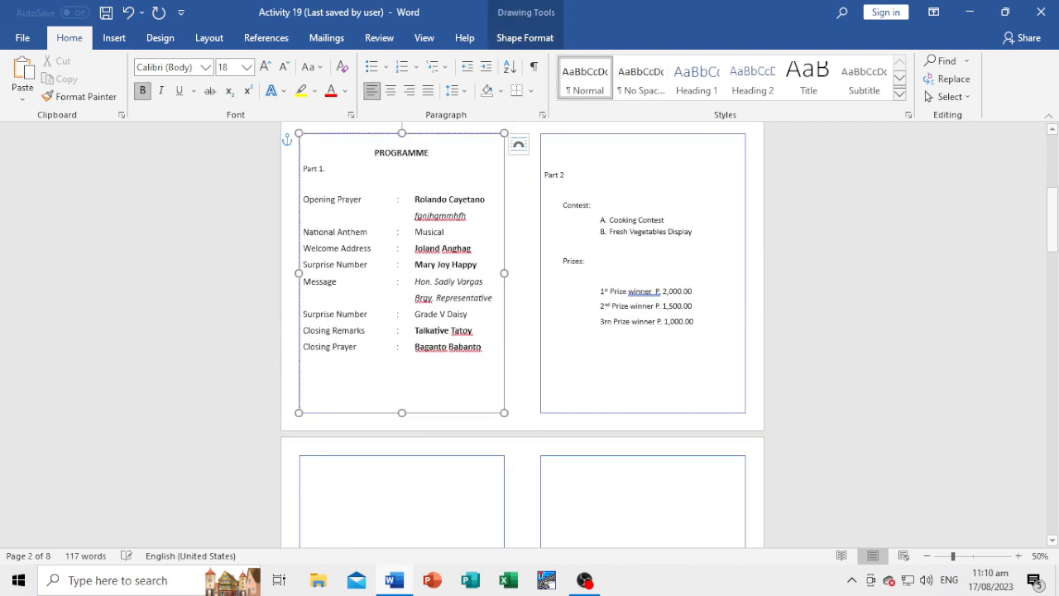
left_click(390, 91)
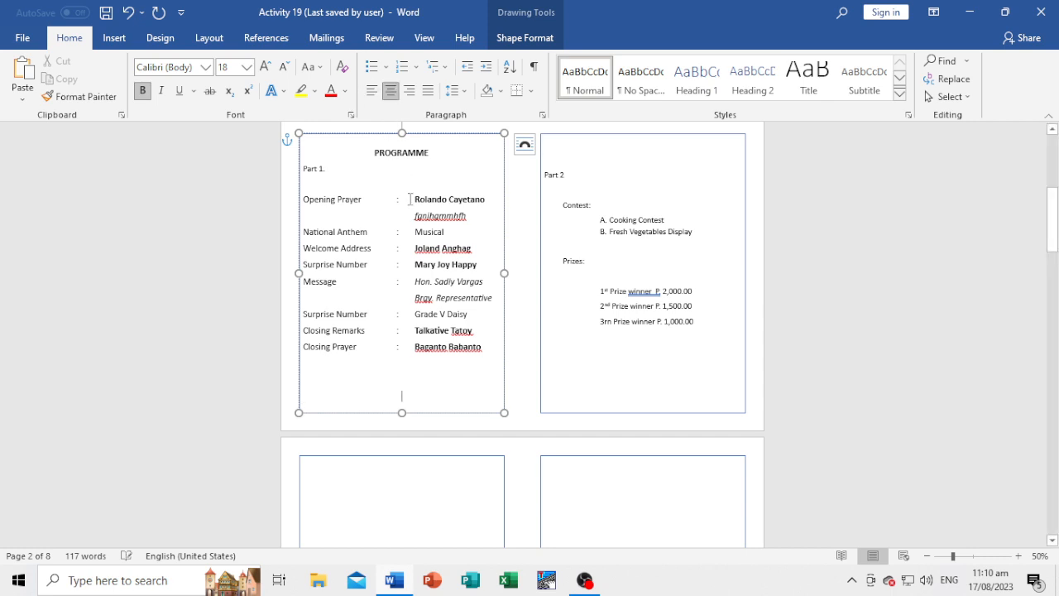
Add the centred page number 3 at the bottom of the Part 2 frame on page 2.
left_click(704, 327)
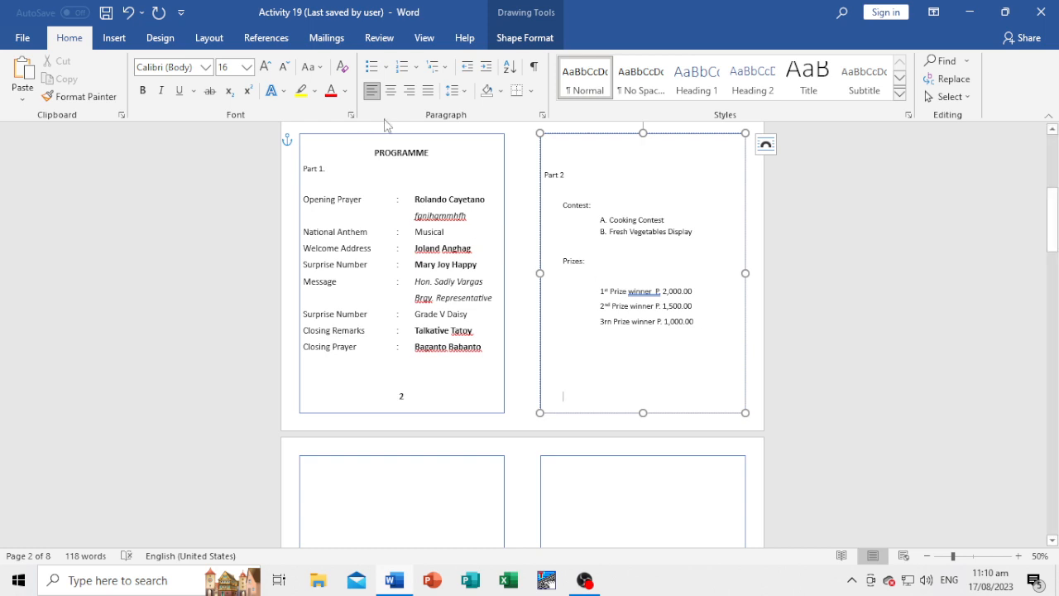
left_click(391, 91)
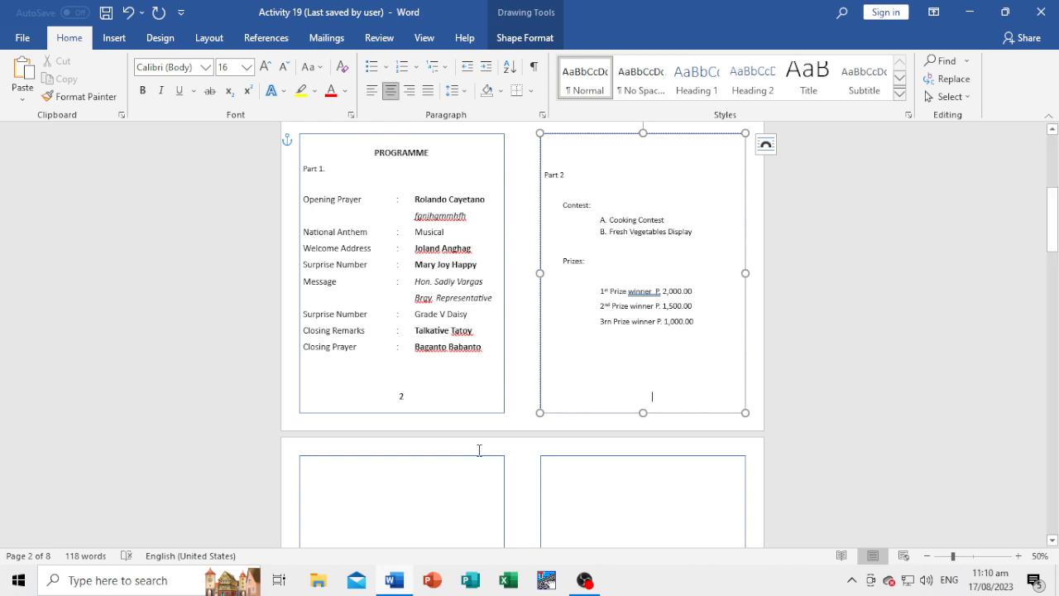
type("e")
scroll(497, 389, "down", 2)
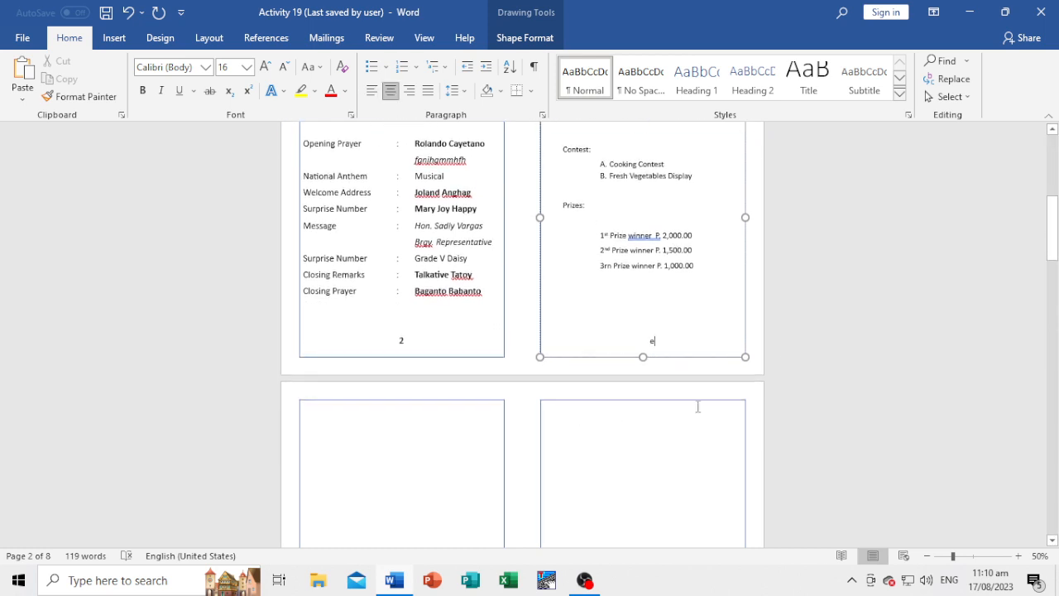
left_click(794, 355)
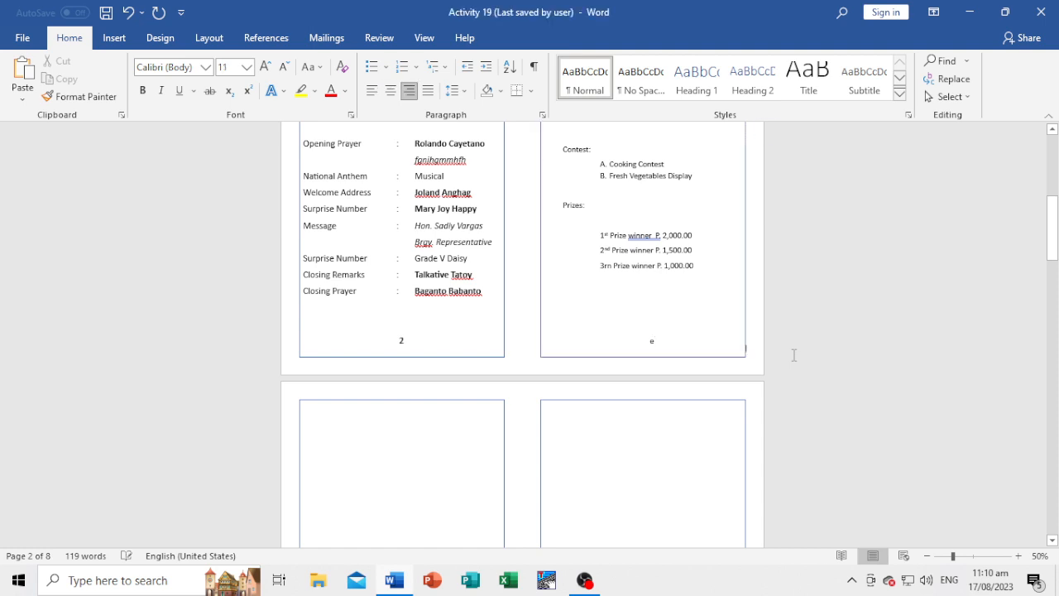
left_click(667, 343)
key("BackSpace")
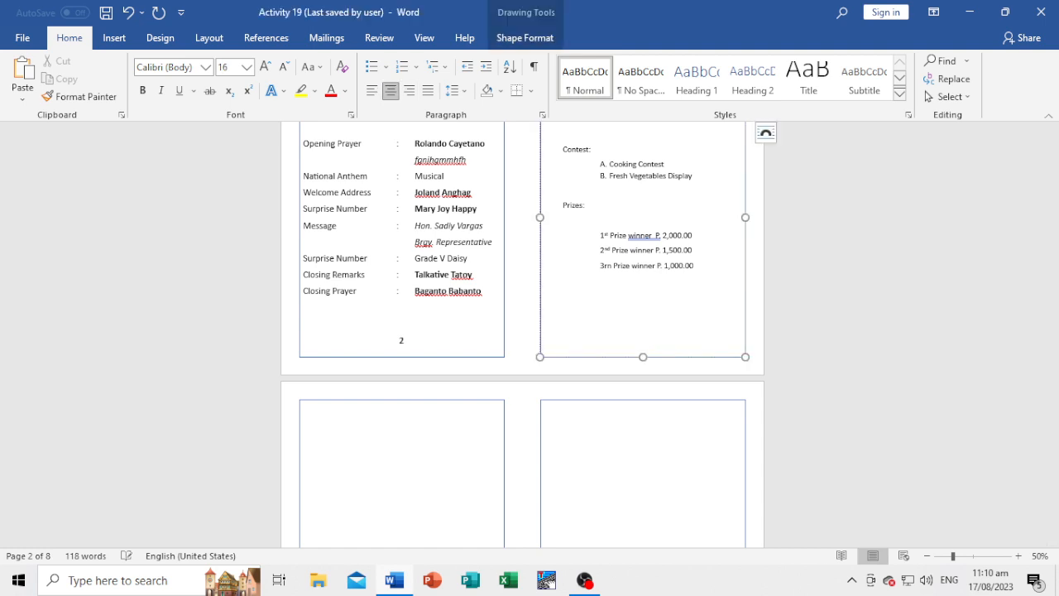
left_click(825, 317)
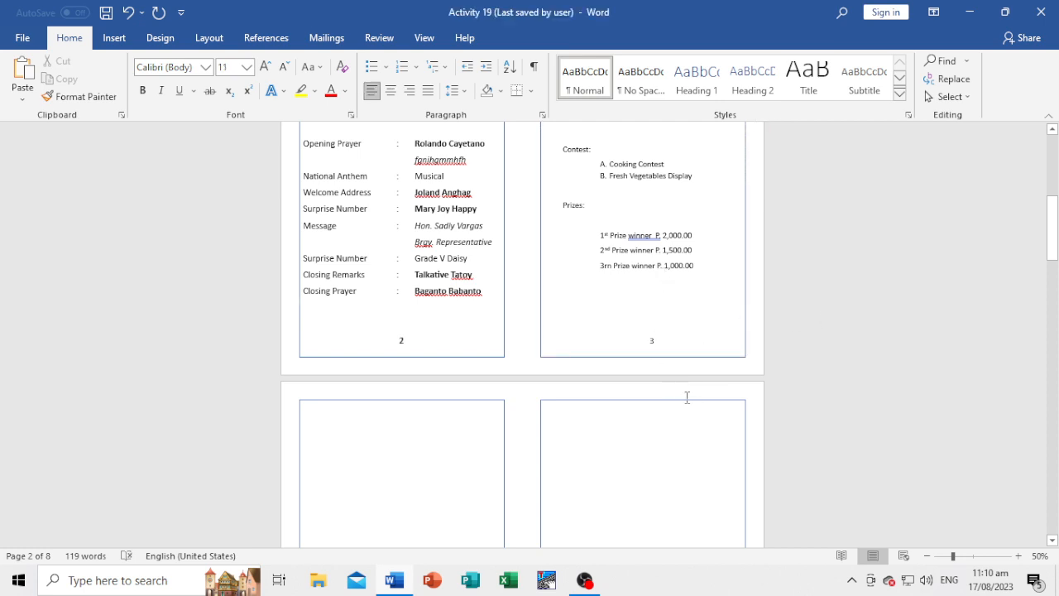
Check the order of the frame numbers from the cover through page 2 and on to the empty frames of page 3.
scroll(687, 397, "up", 10)
left_click(571, 246)
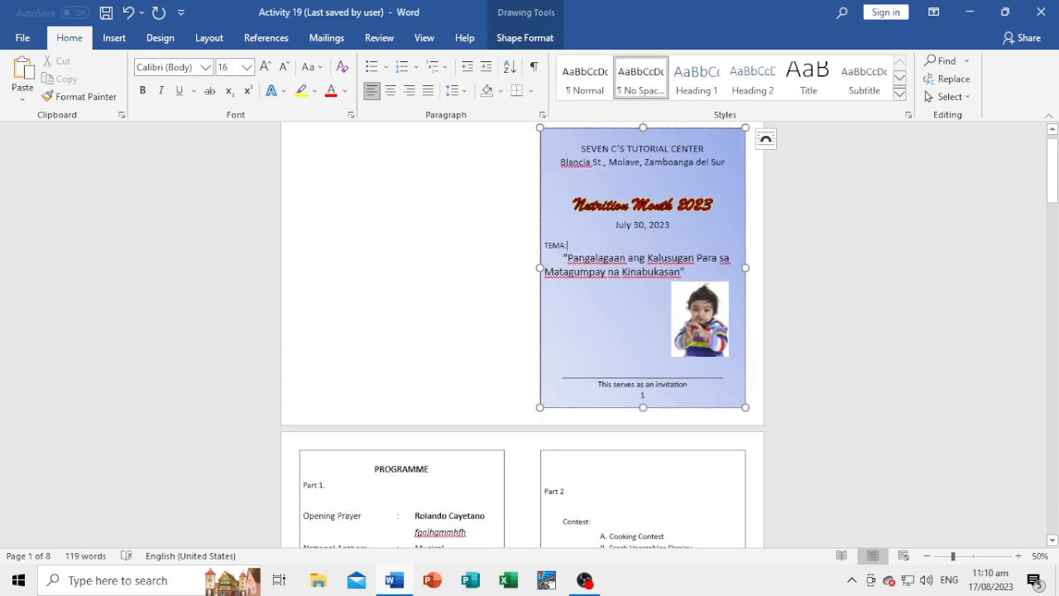
scroll(379, 397, "down", 5)
left_click(376, 382)
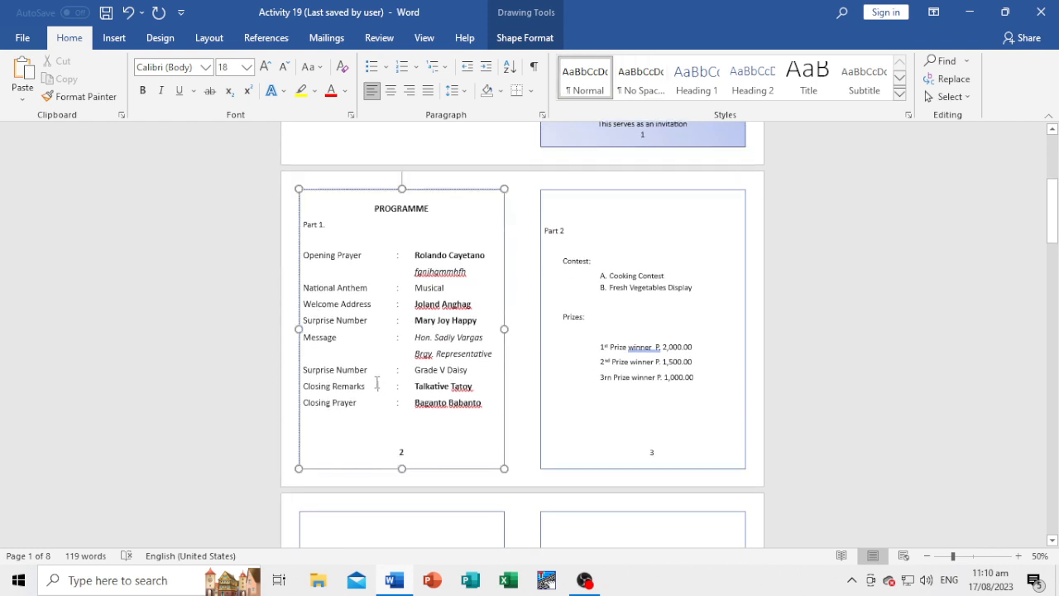
scroll(622, 178, "up", 4)
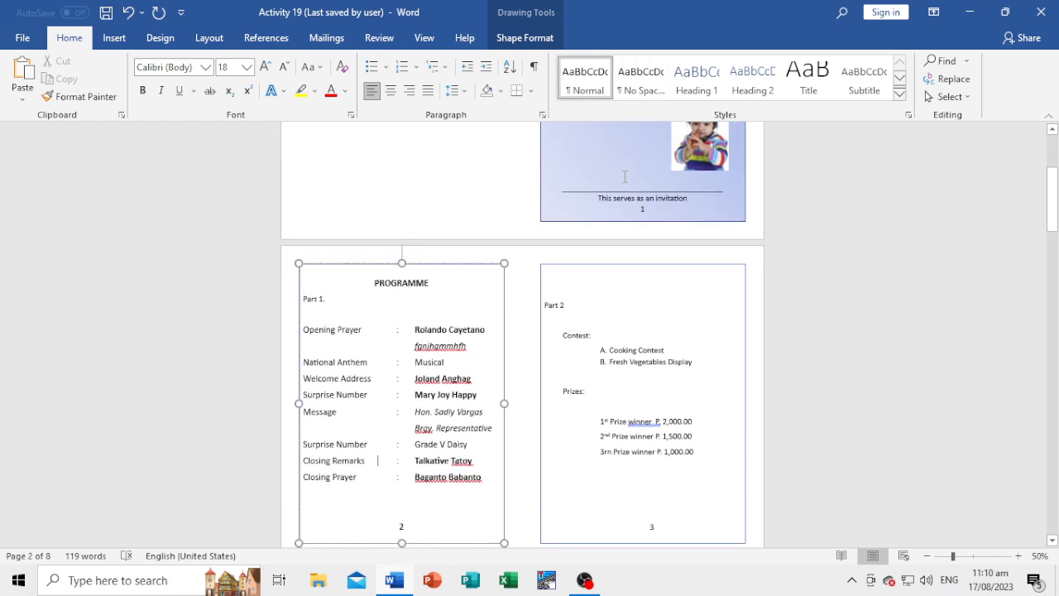
scroll(383, 463, "down", 3)
scroll(380, 430, "down", 1)
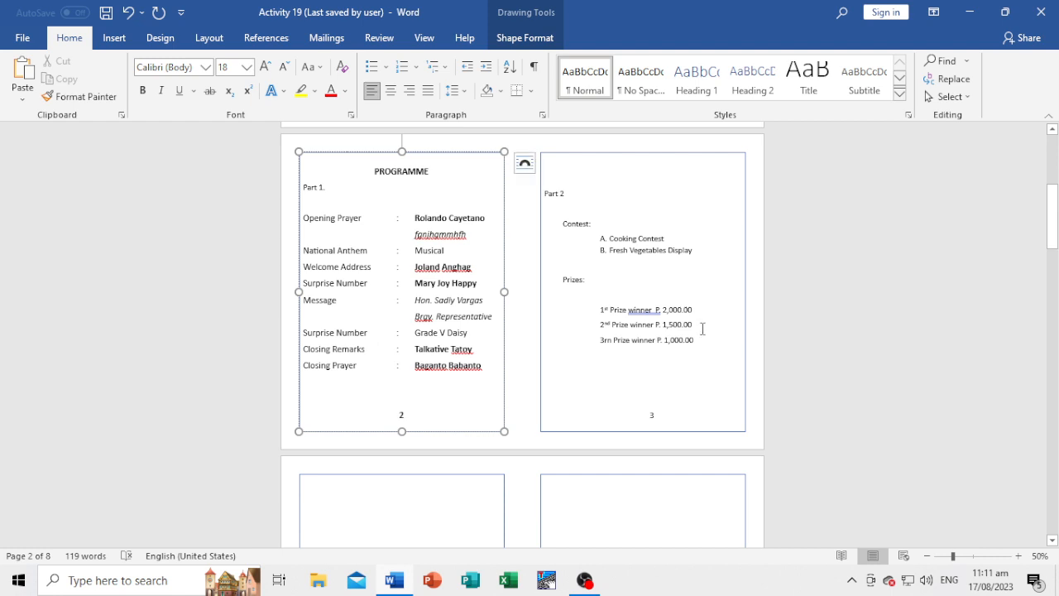
scroll(701, 329, "down", 3)
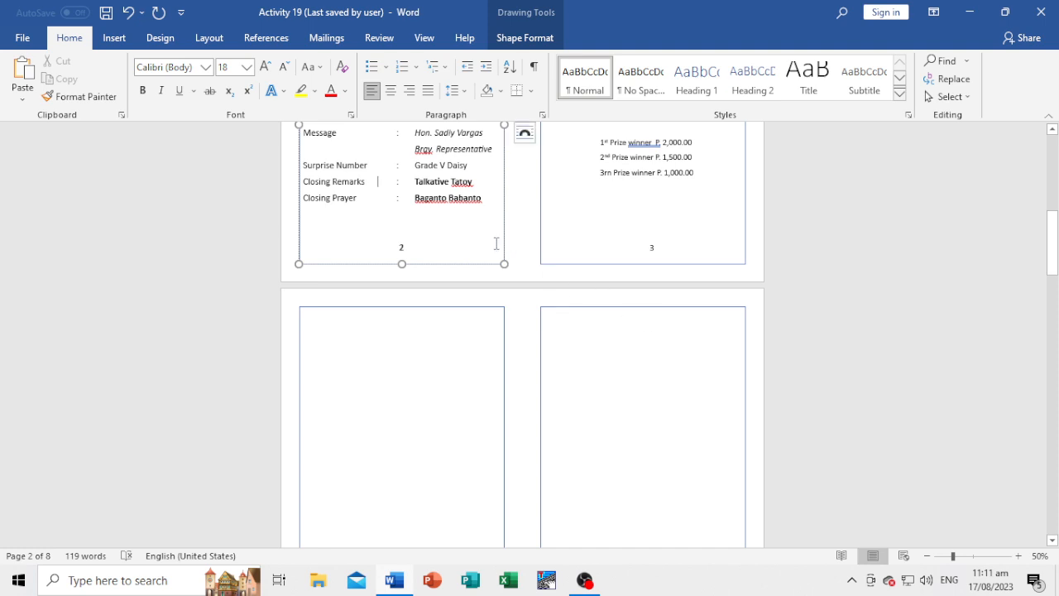
Move the empty right frame on page 3 aside and bring the Part 2 frame from page 2 into its place.
left_click(448, 240)
left_click_drag(652, 309, 502, 309)
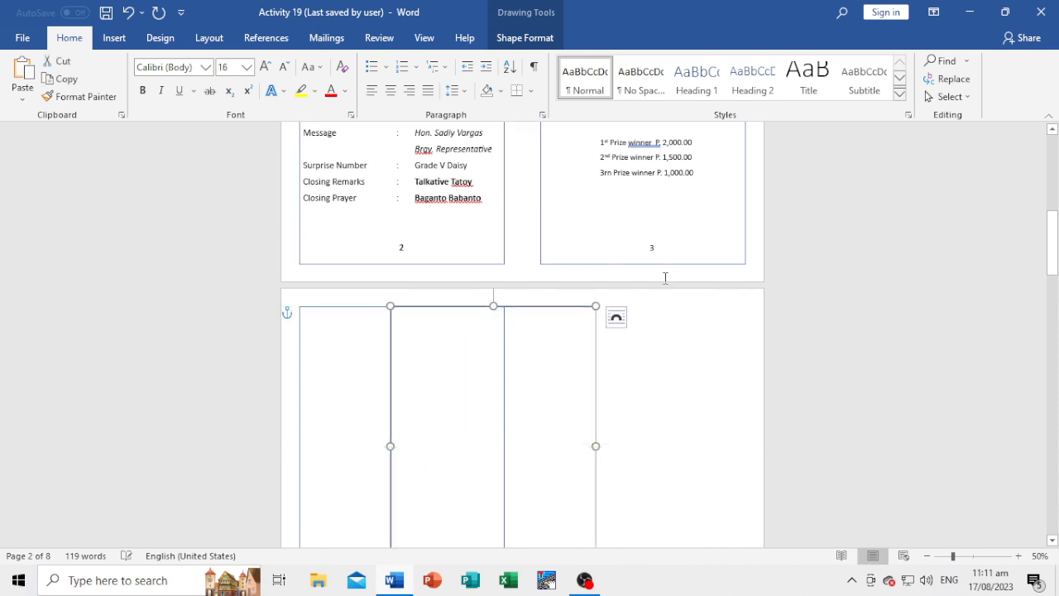
left_click(742, 172)
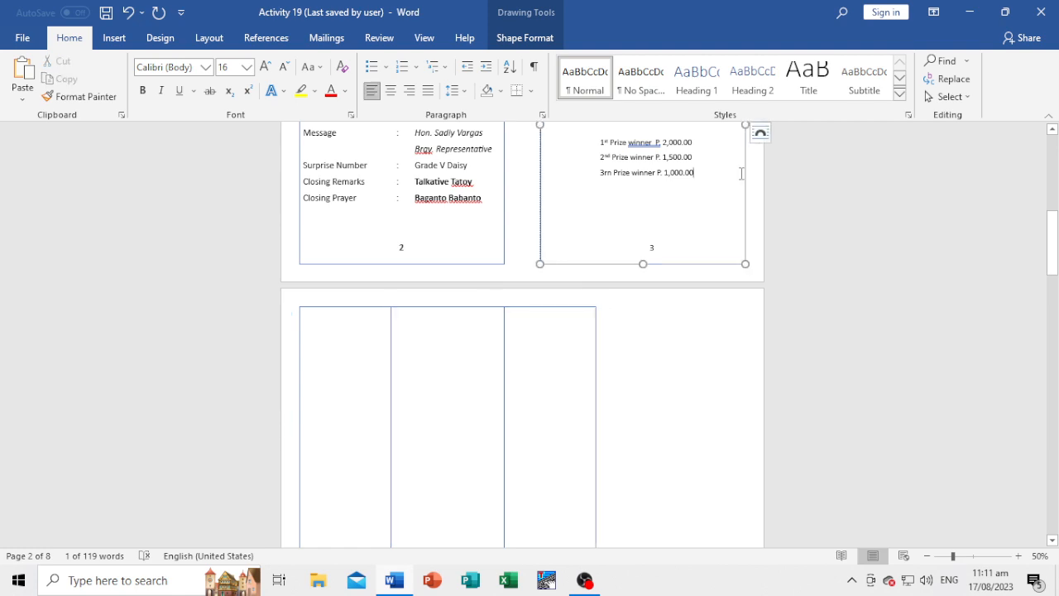
left_click_drag(746, 163, 736, 510)
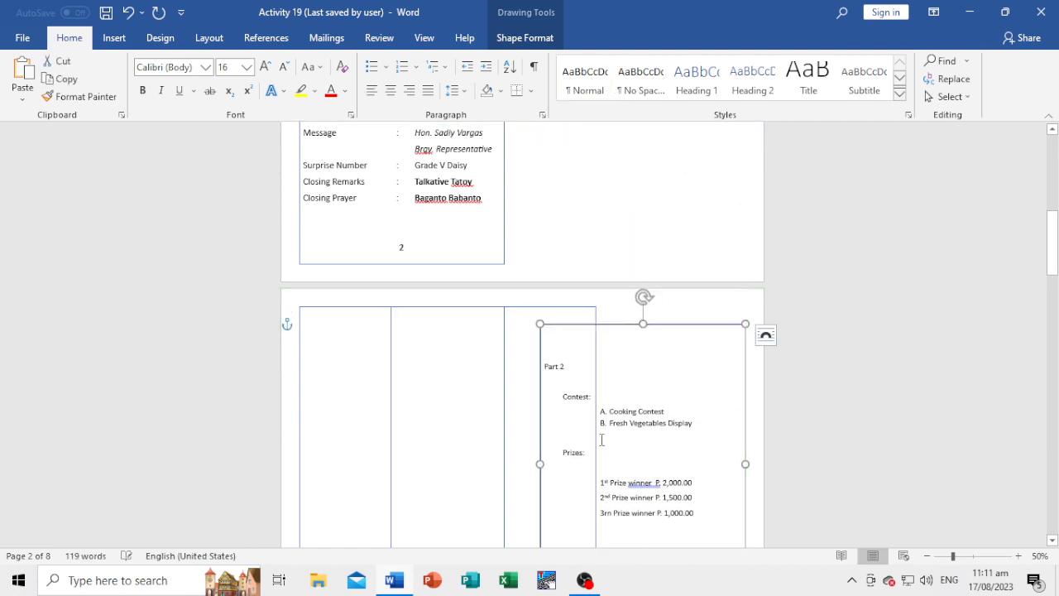
left_click(534, 306)
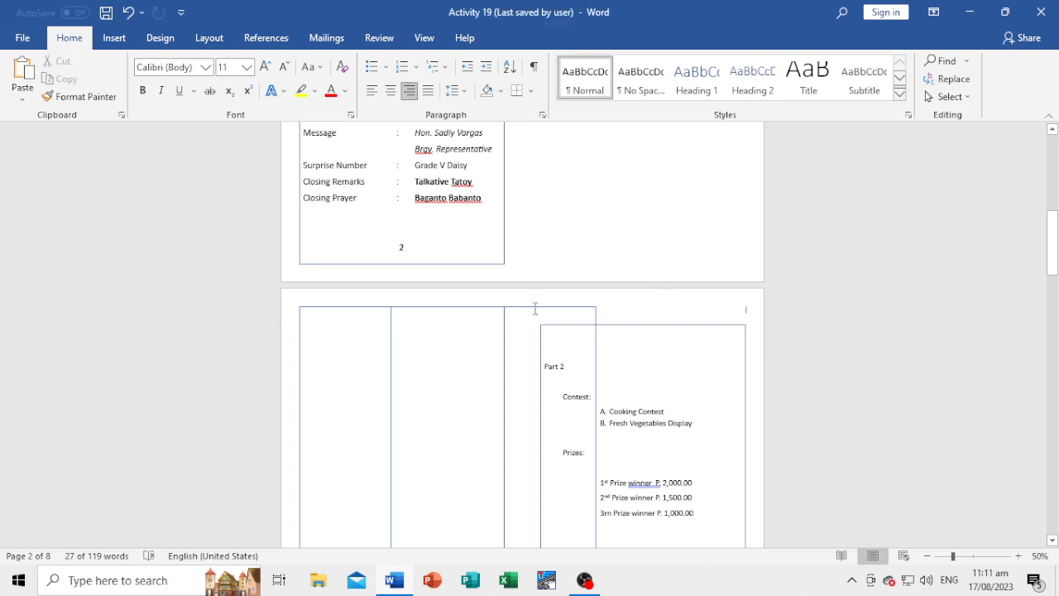
Move the displaced empty frame beside the Programme frame on page 2 and align it middle and right to the margins.
left_click_drag(534, 306, 662, 121)
scroll(663, 300, "up", 1)
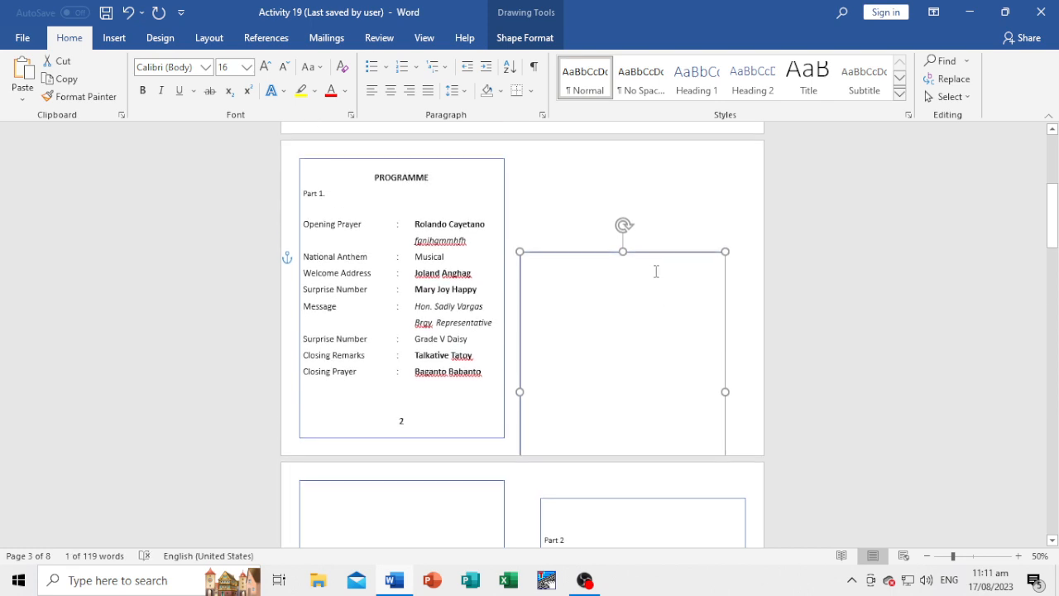
left_click_drag(656, 255, 663, 177)
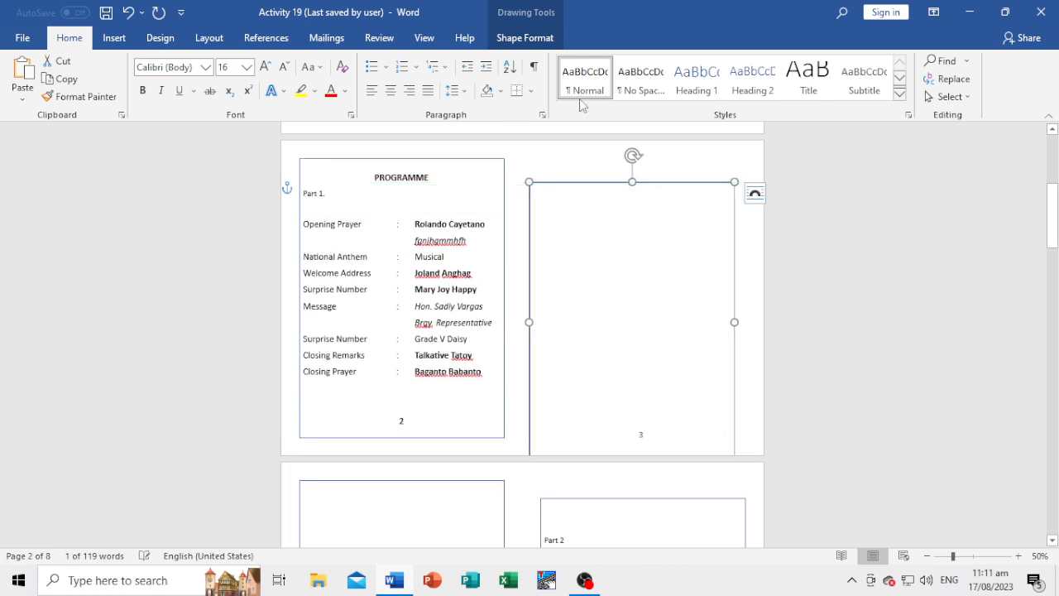
left_click(529, 37)
left_click(774, 95)
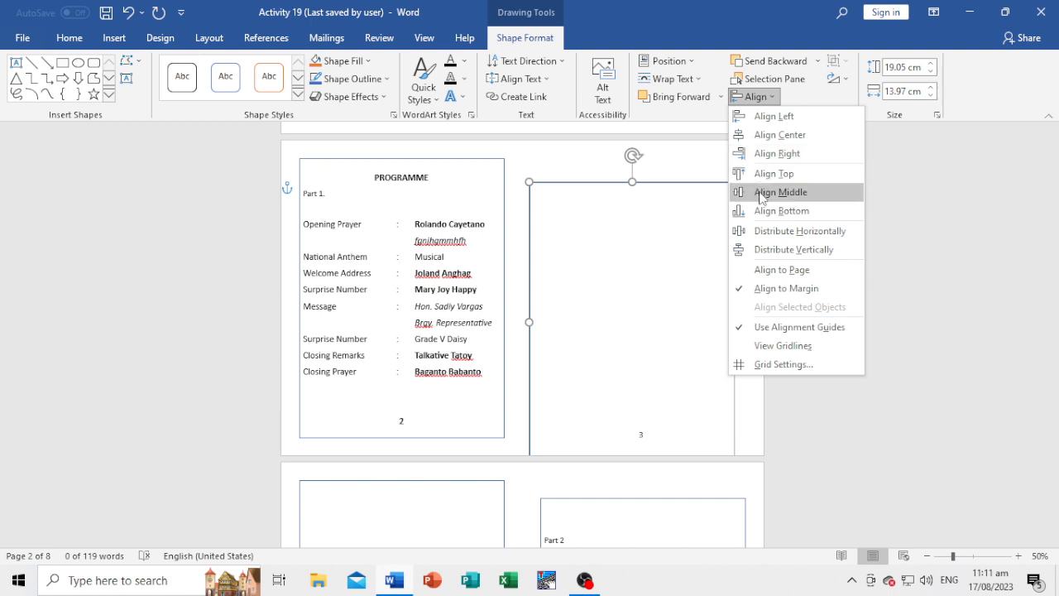
left_click(760, 192)
left_click(753, 96)
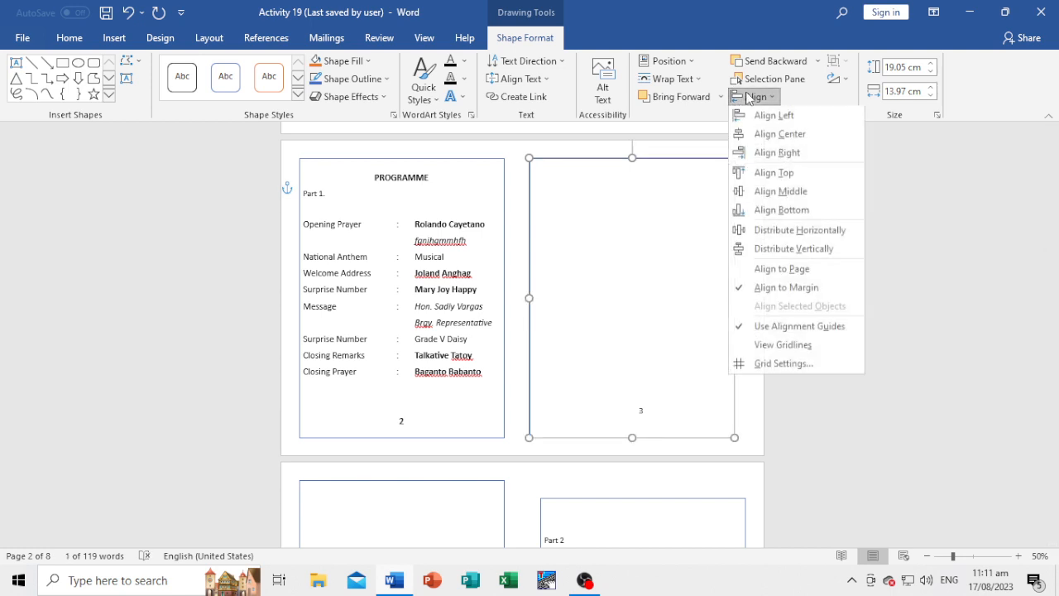
left_click(775, 152)
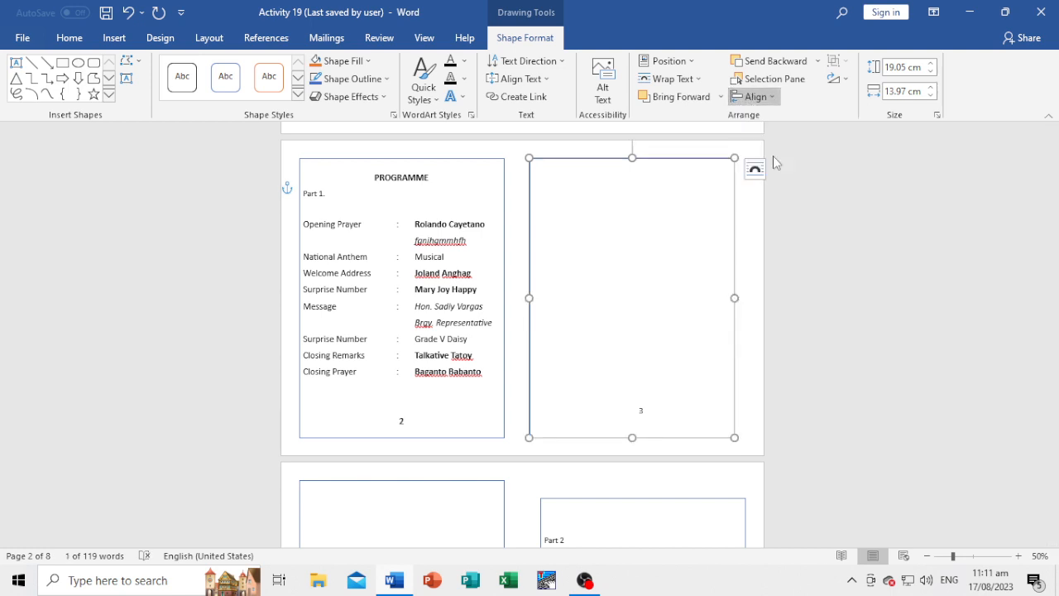
left_click(761, 393)
Align the Part 2 frame on page 3 to the right margin and vertically to the middle.
scroll(693, 398, "down", 3)
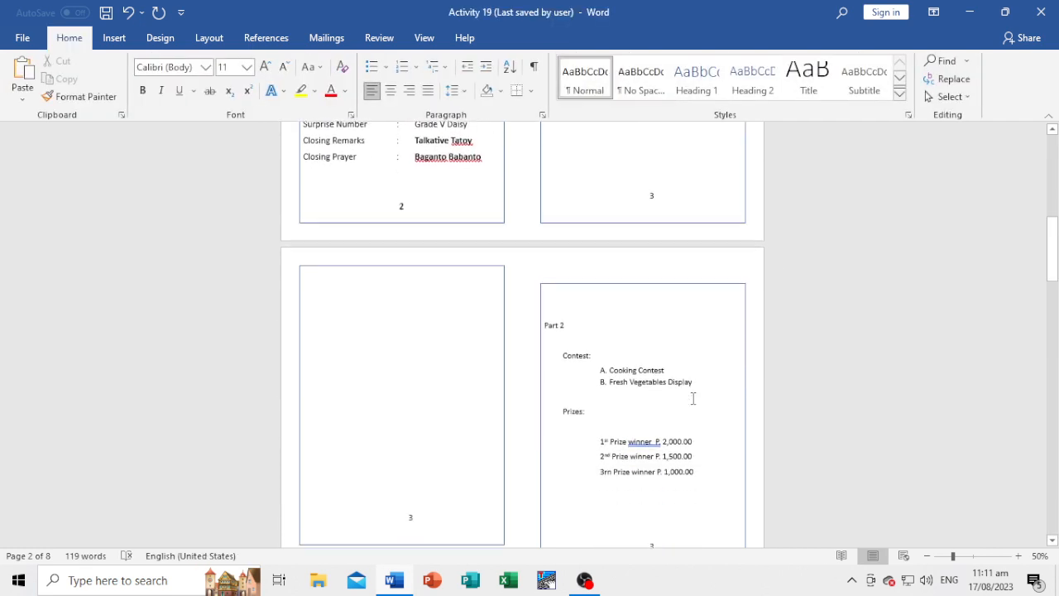
left_click(663, 274)
left_click(662, 275)
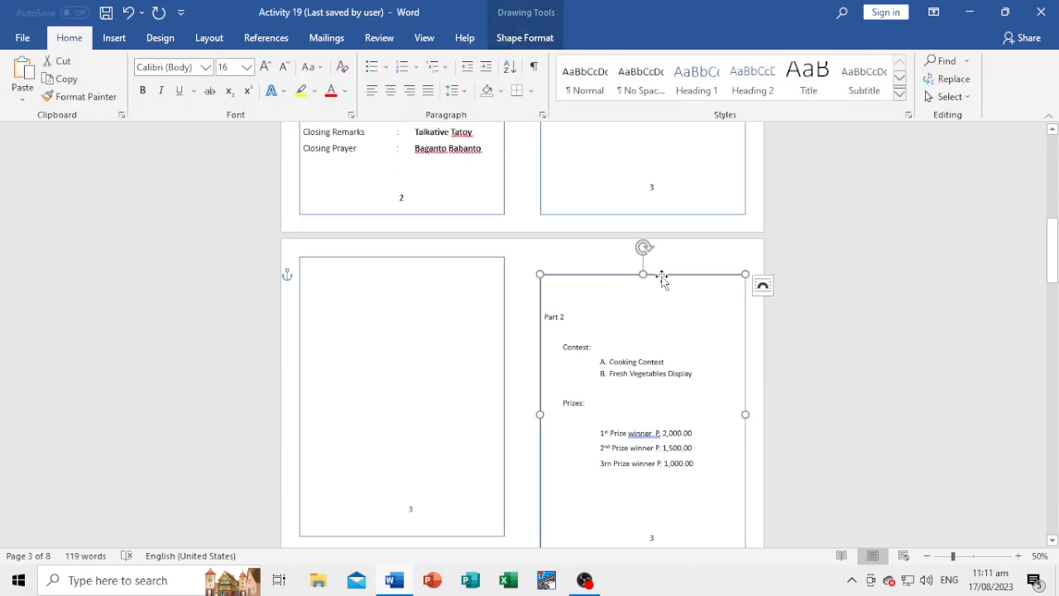
left_click(521, 37)
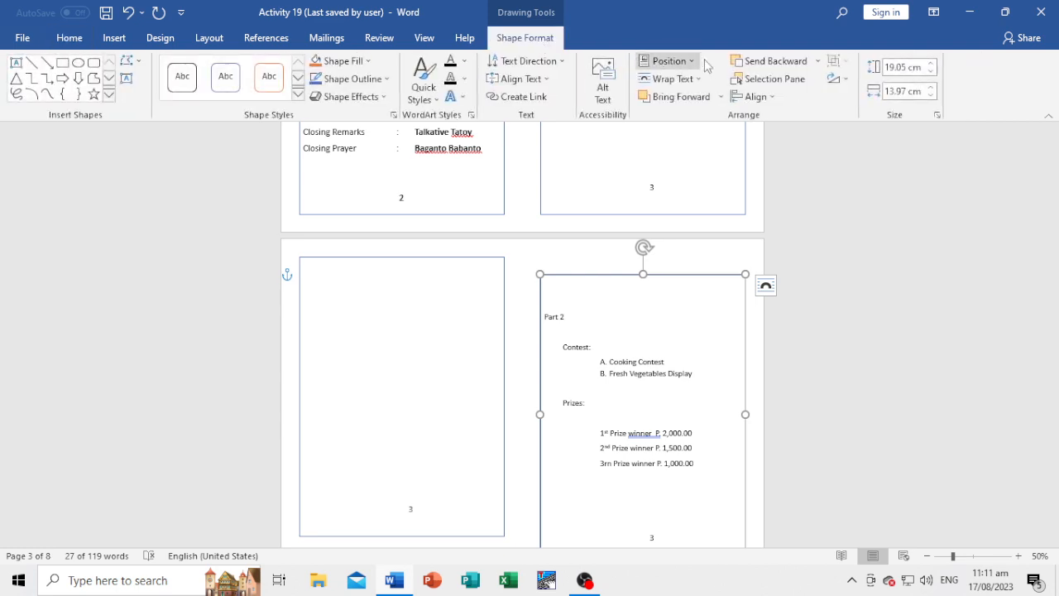
left_click(756, 97)
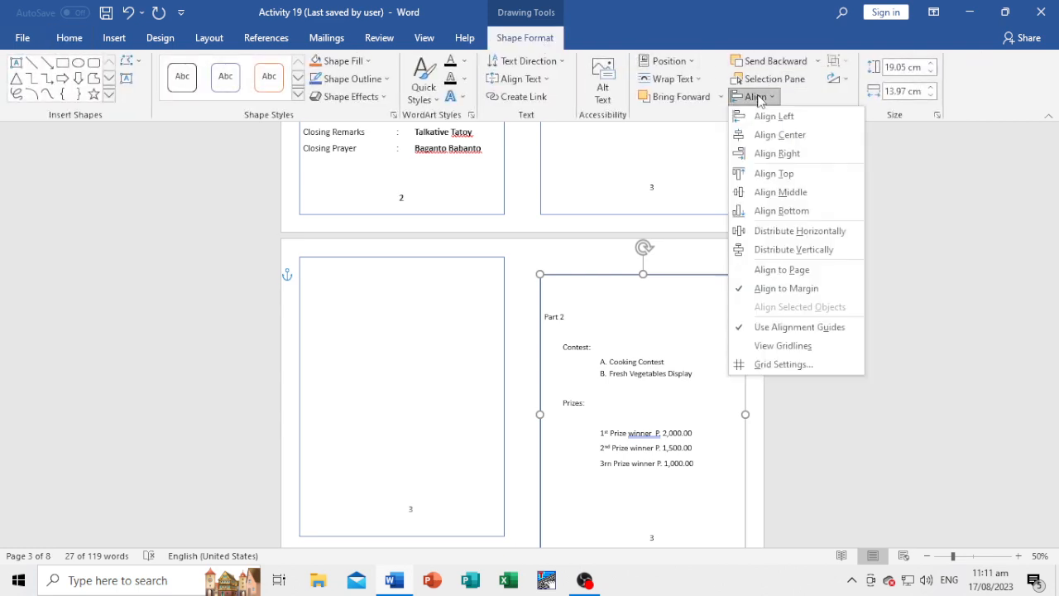
left_click(796, 156)
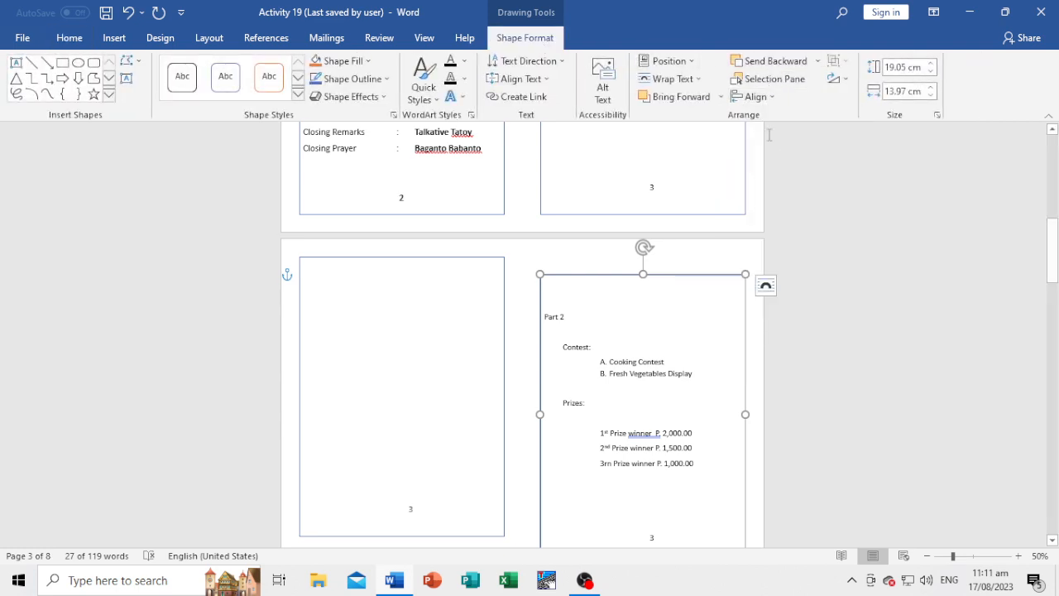
left_click(756, 97)
left_click(772, 195)
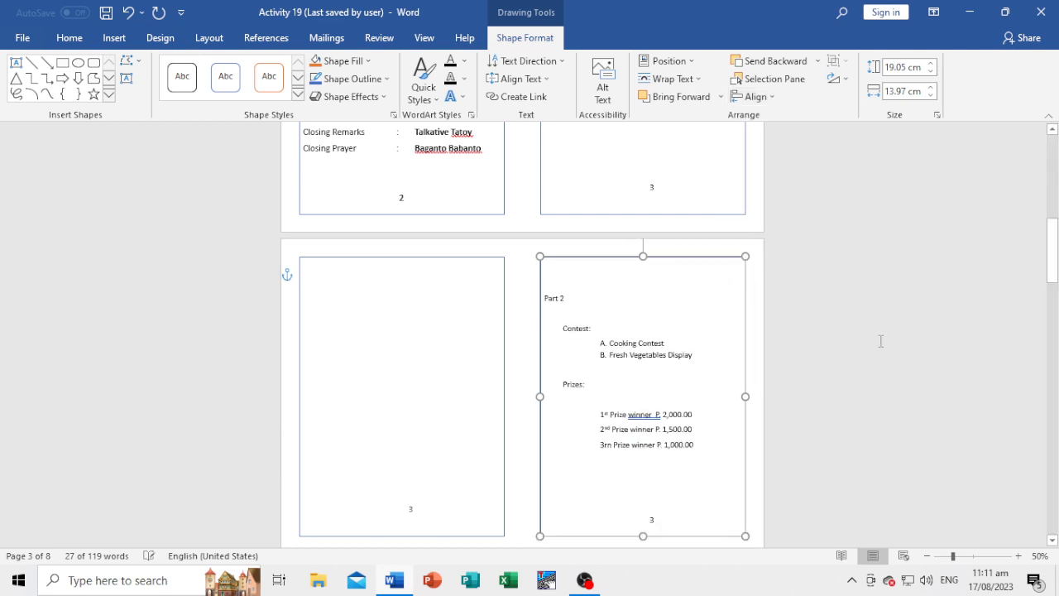
left_click(806, 350)
Check the order of the frame numbers from the cover through the Part 2 frame on page 3.
scroll(809, 350, "up", 3)
scroll(810, 350, "up", 3)
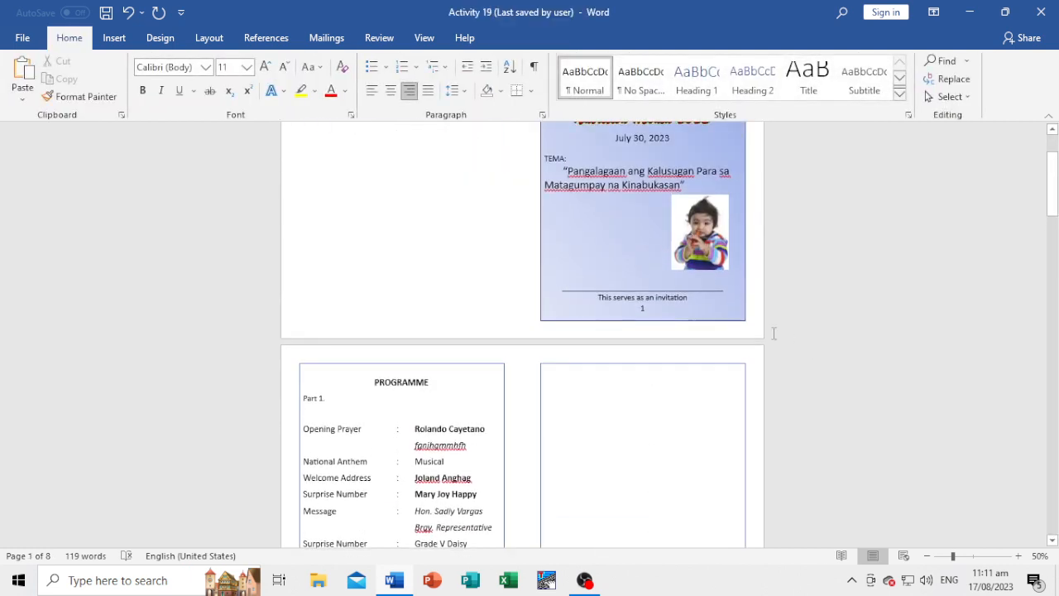
scroll(778, 331, "down", 2)
left_click(672, 234)
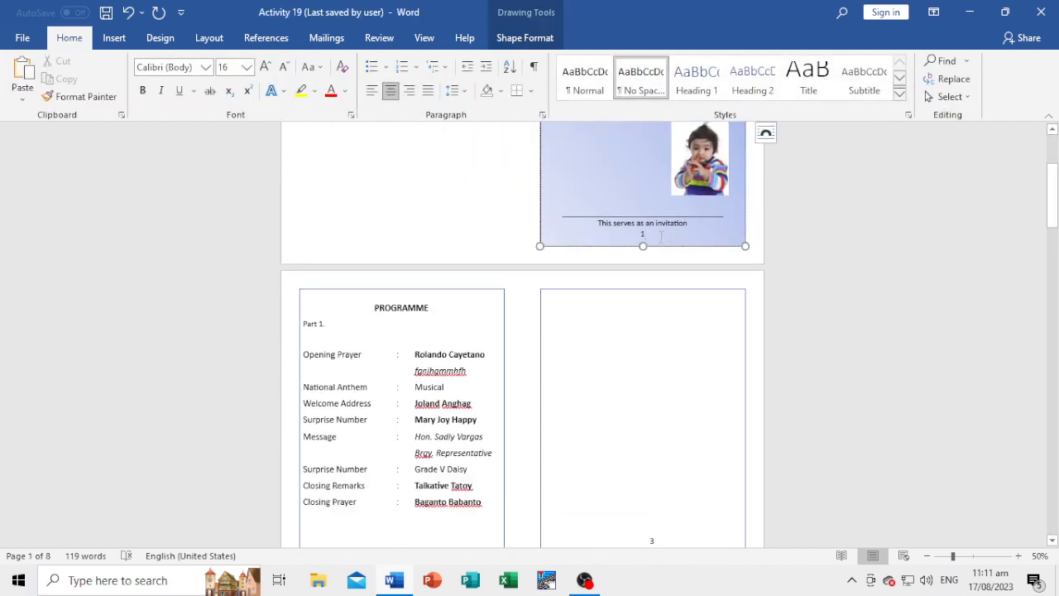
scroll(661, 236, "down", 5)
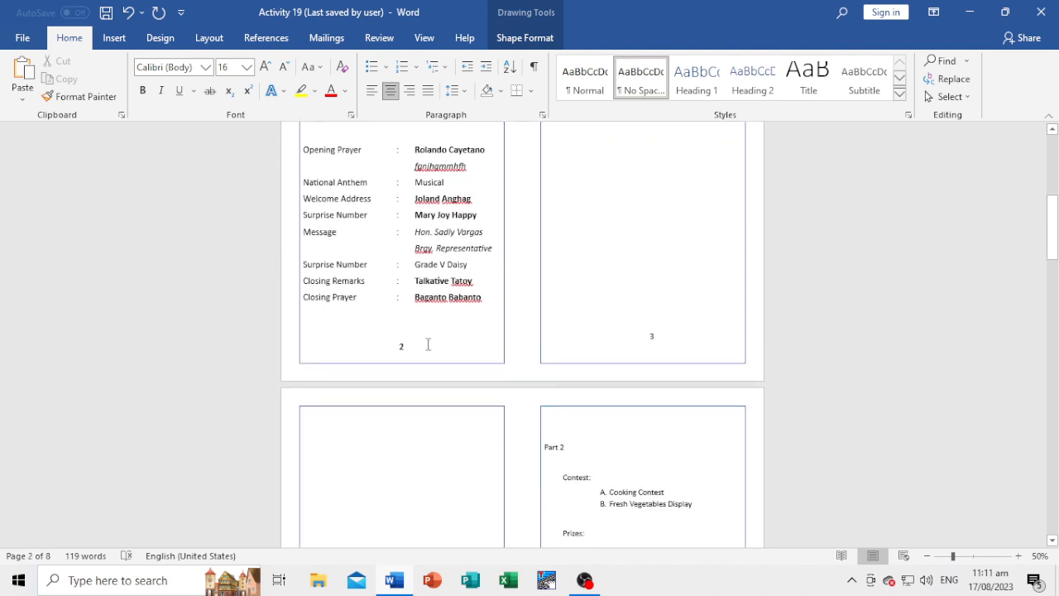
left_click(428, 344)
scroll(617, 372, "down", 4)
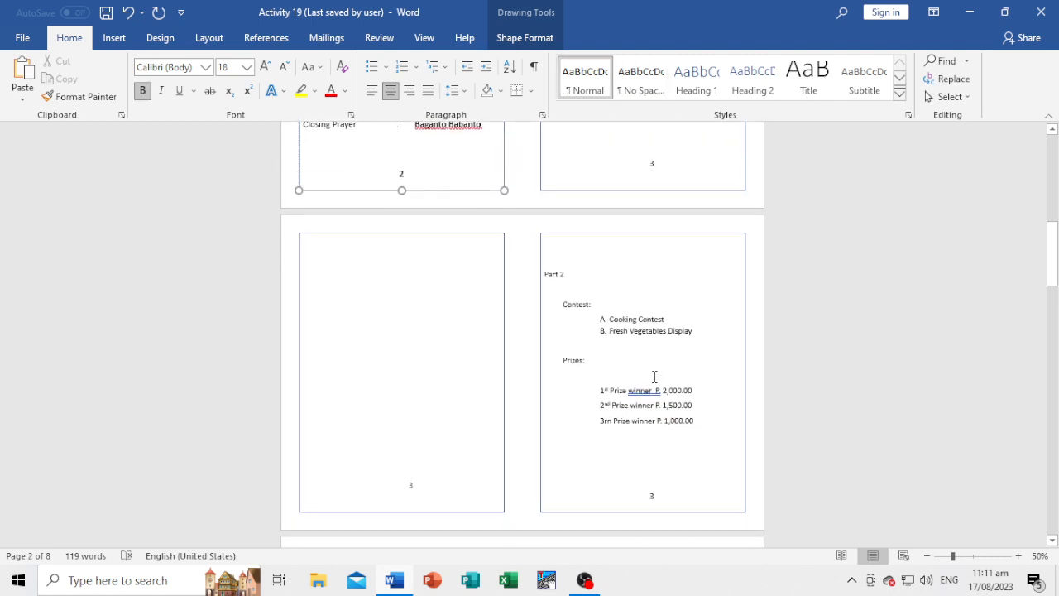
scroll(654, 376, "down", 1)
left_click(667, 464)
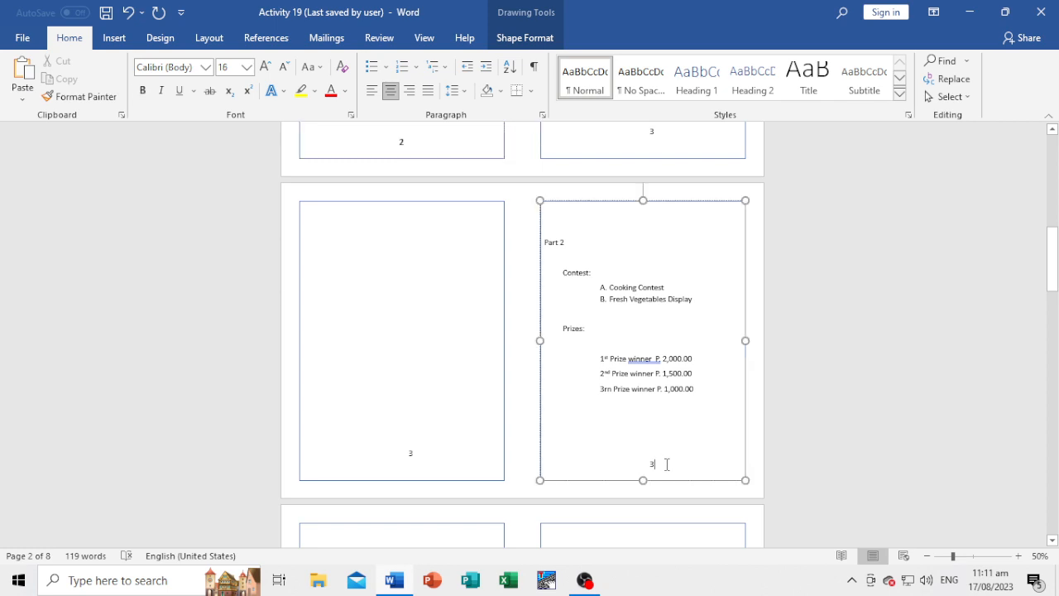
Change the left frame's number on page 4 to 4 and the right frame's number on page 5 to 5.
scroll(535, 465, "down", 9)
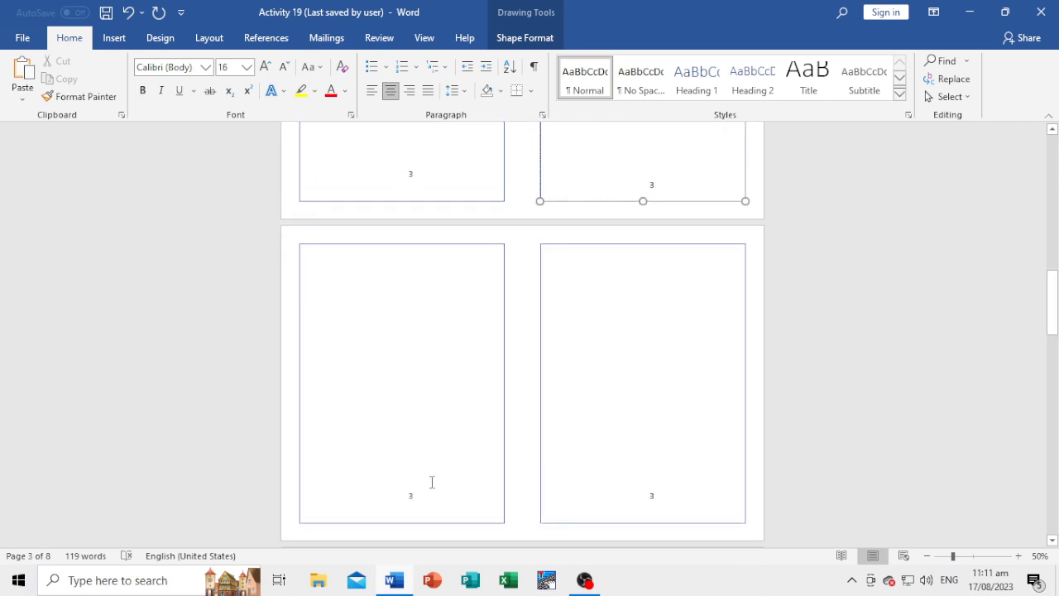
left_click(422, 412)
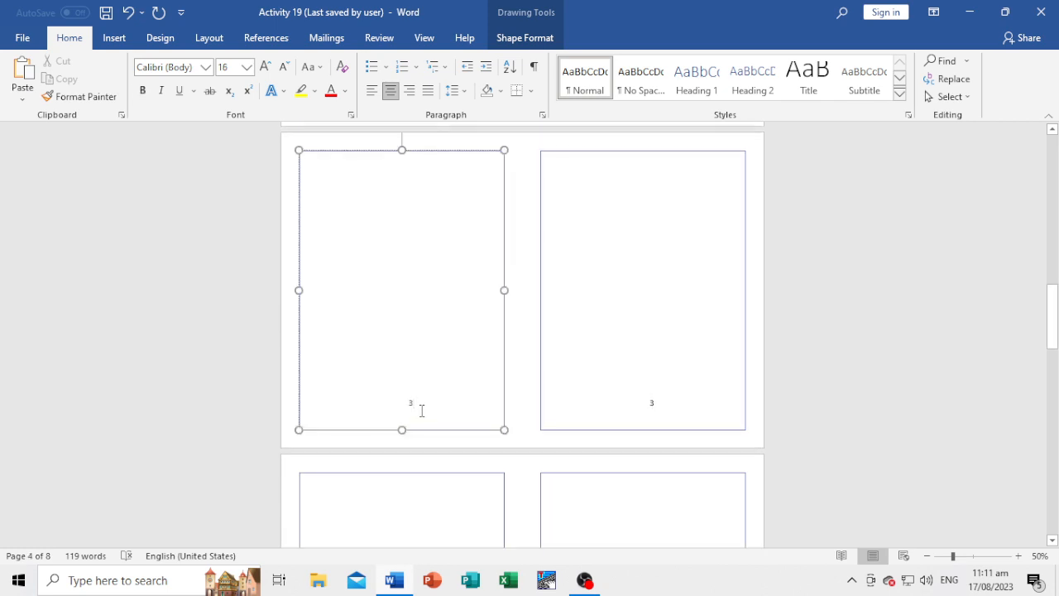
key("BackSpace")
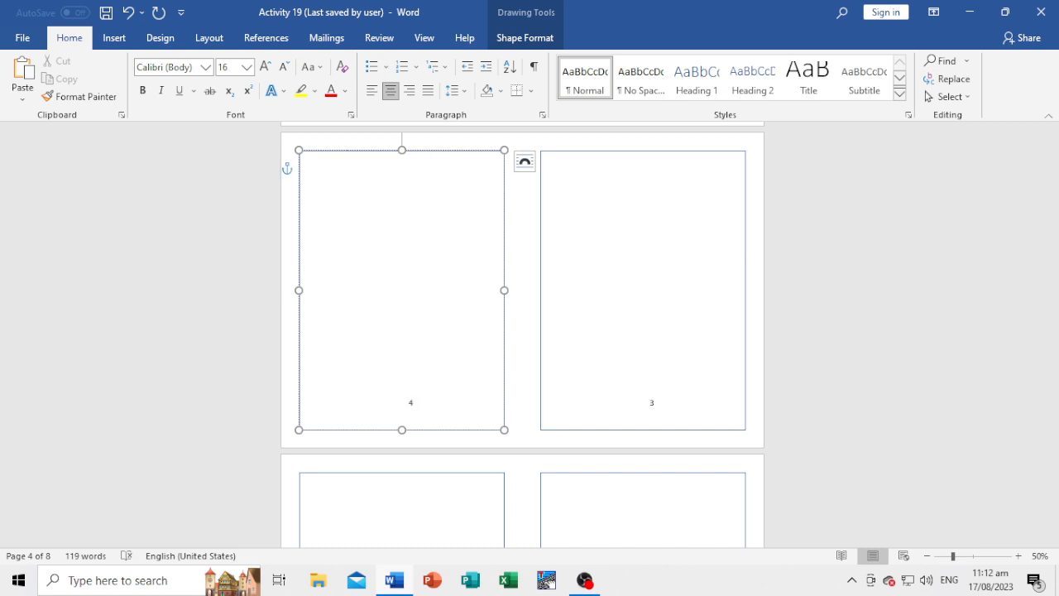
scroll(428, 406, "down", 8)
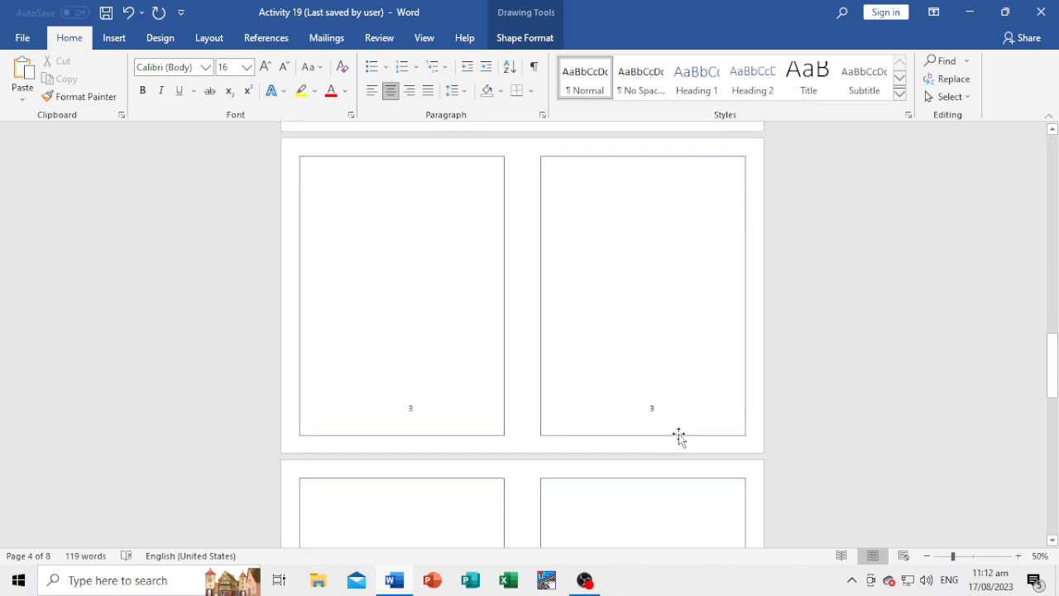
left_click(672, 408)
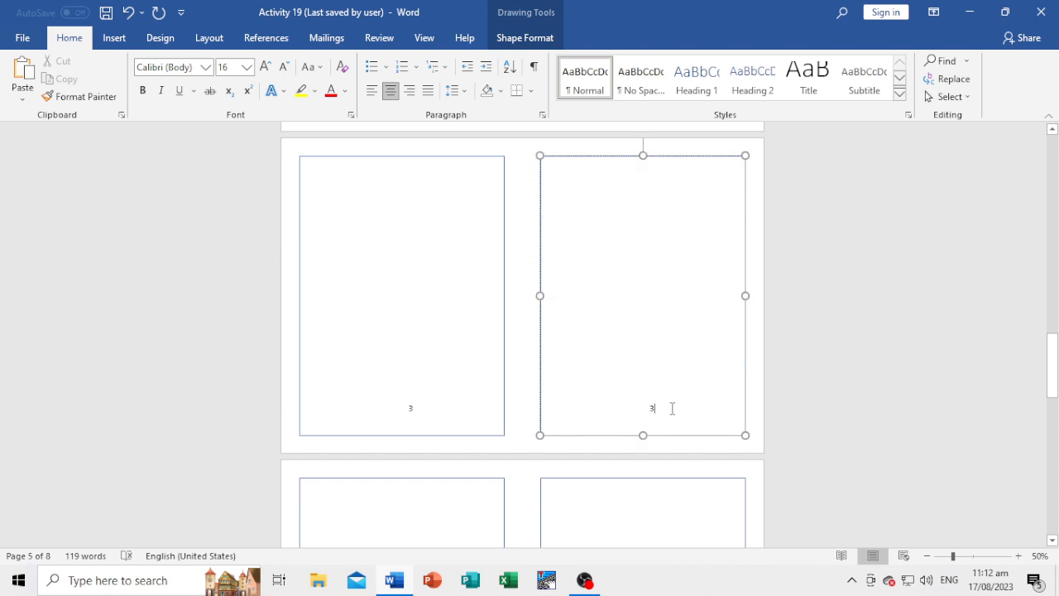
key("BackSpace")
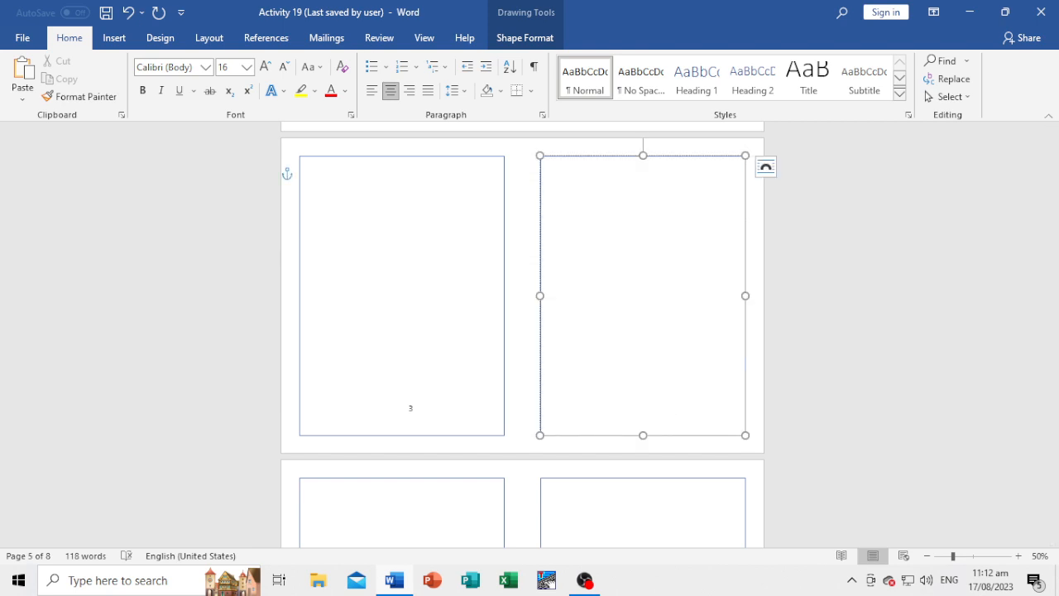
type("5")
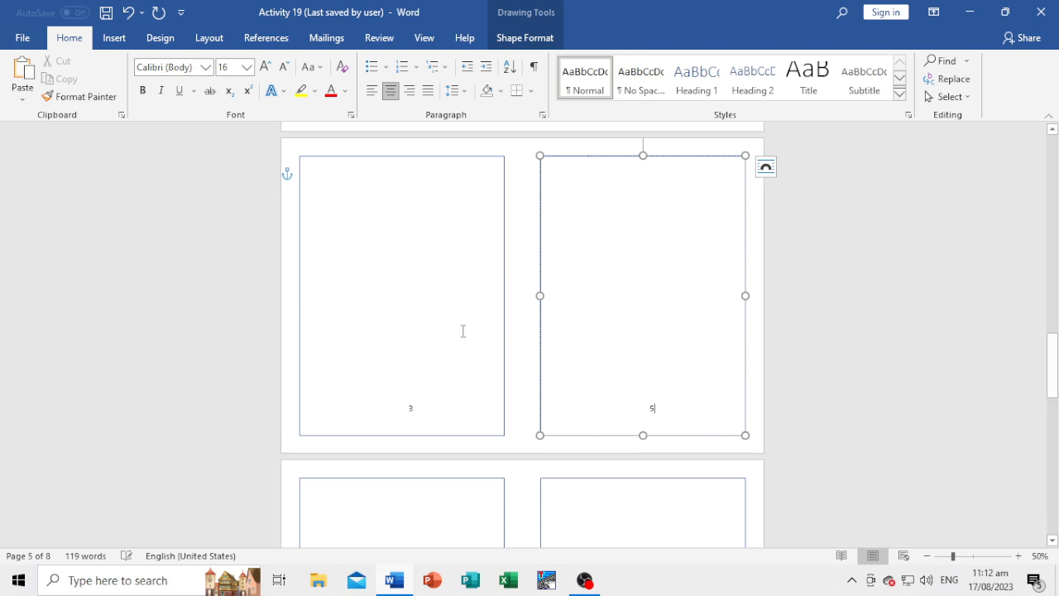
Change the number at the bottom of the left frame on page 6 to 6.
scroll(461, 331, "up", 1)
scroll(461, 331, "down", 2)
scroll(496, 418, "down", 2)
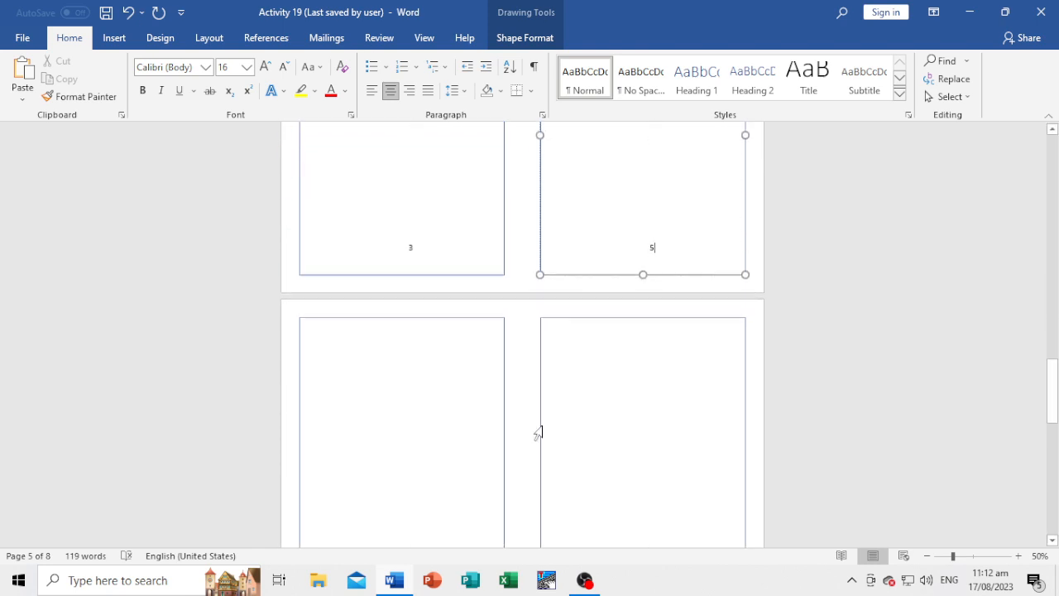
scroll(537, 431, "up", 2)
scroll(529, 432, "down", 5)
scroll(485, 438, "down", 1)
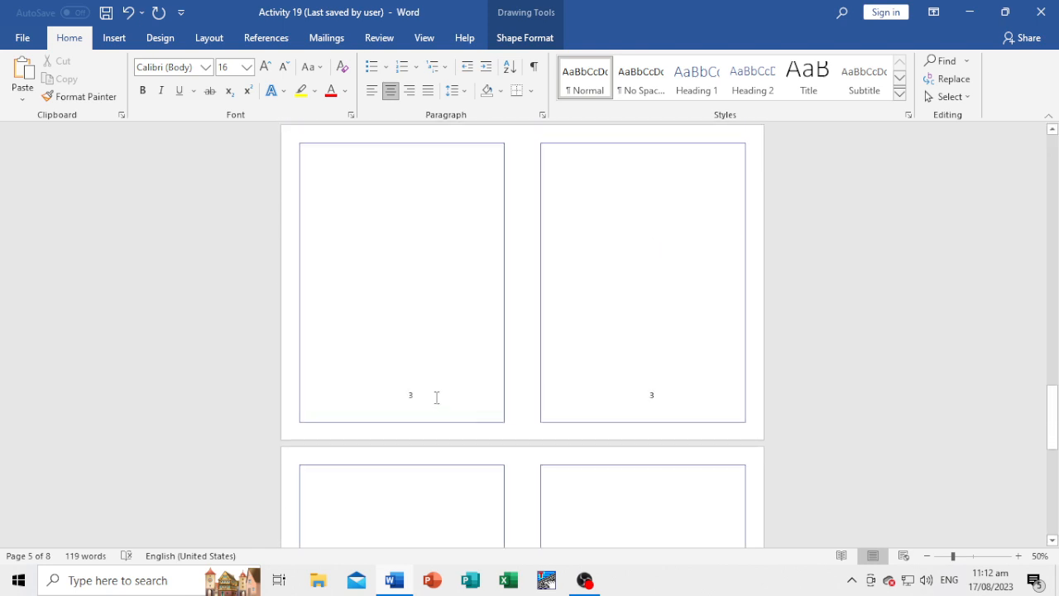
left_click(435, 396)
key("BackSpace")
type("6")
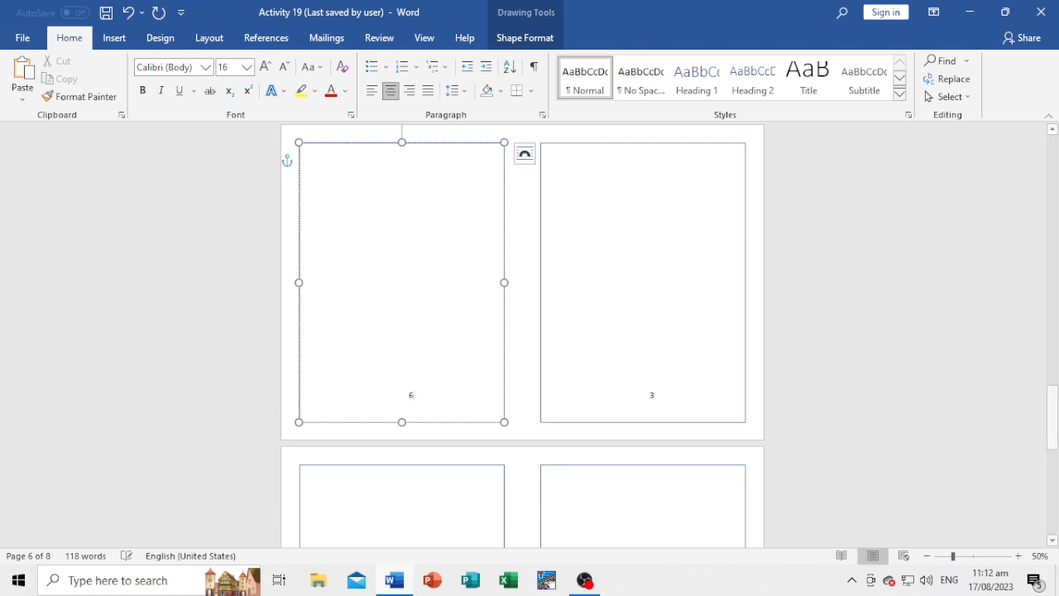
Change the number at the bottom of the right frame on page 7 to 7.
scroll(676, 439, "down", 3)
scroll(677, 440, "down", 1)
left_click(669, 421)
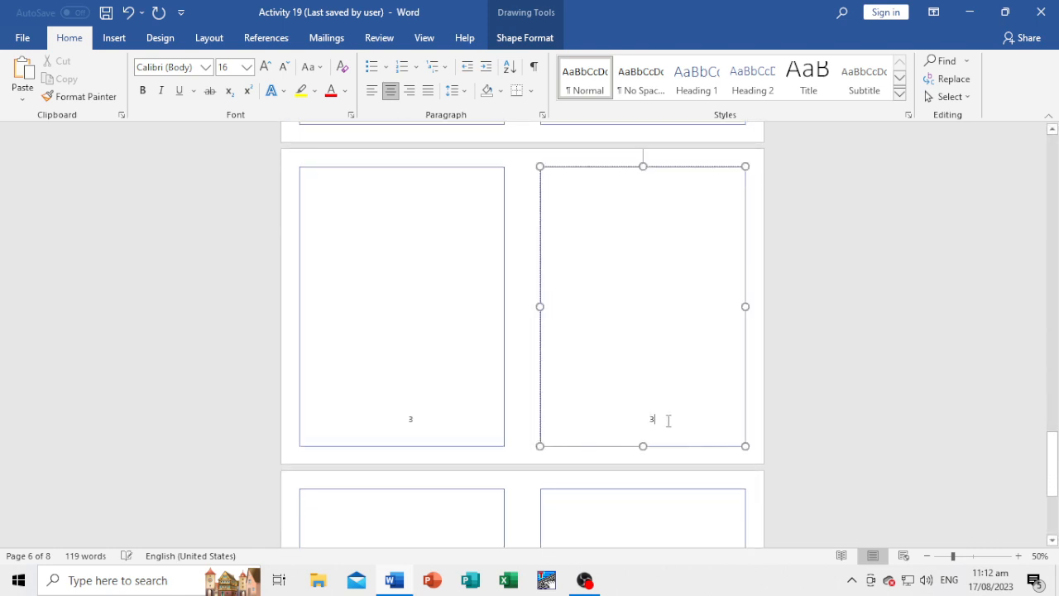
key("BackSpace")
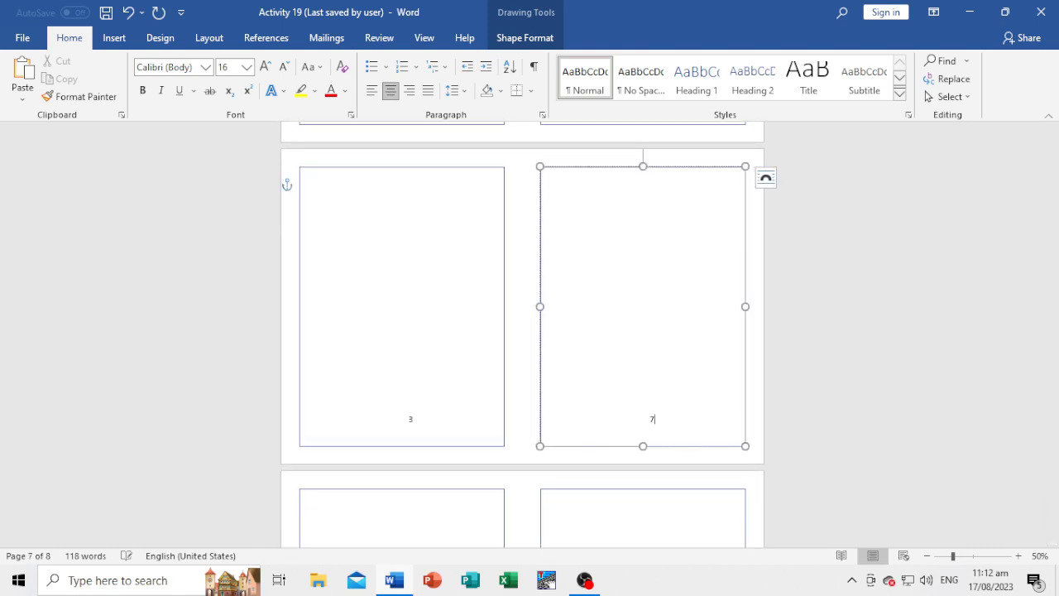
type("7")
Renumber the two frames on page 8 as 8 on the left and 9 on the right.
scroll(466, 445, "down", 3)
left_click(428, 494)
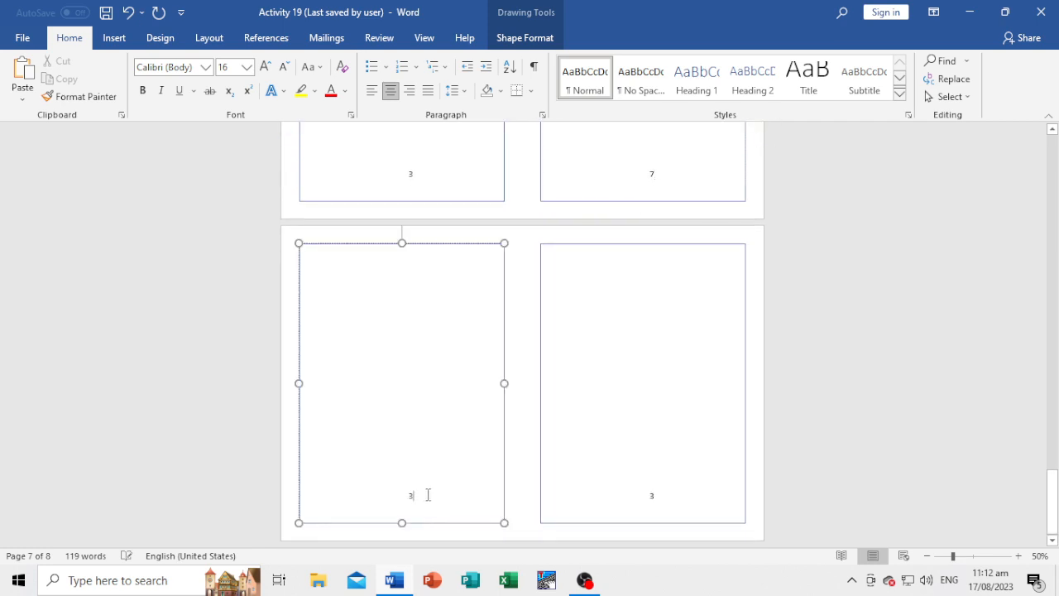
key("BackSpace")
left_click(682, 504)
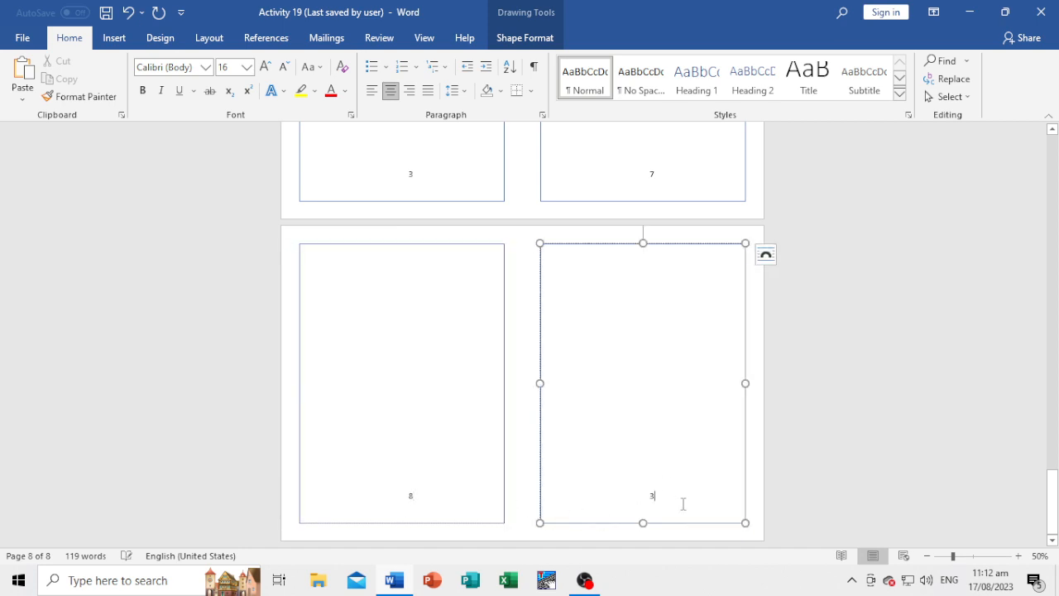
key("BackSpace")
type("9")
left_click(576, 331)
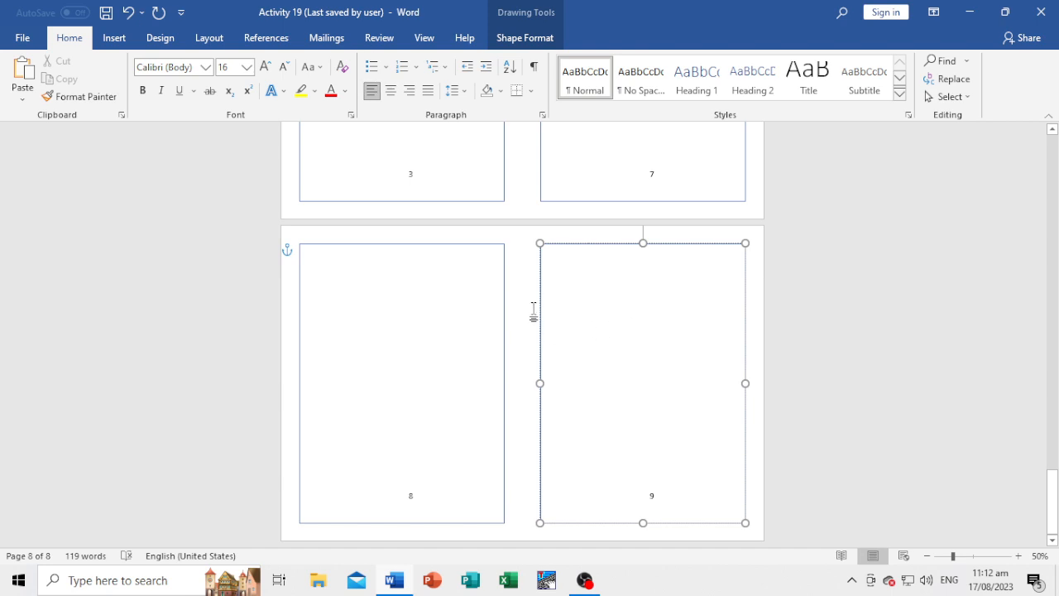
Change the number at the bottom of the left frame on page 7 from the placeholder to 10.
left_click(537, 344)
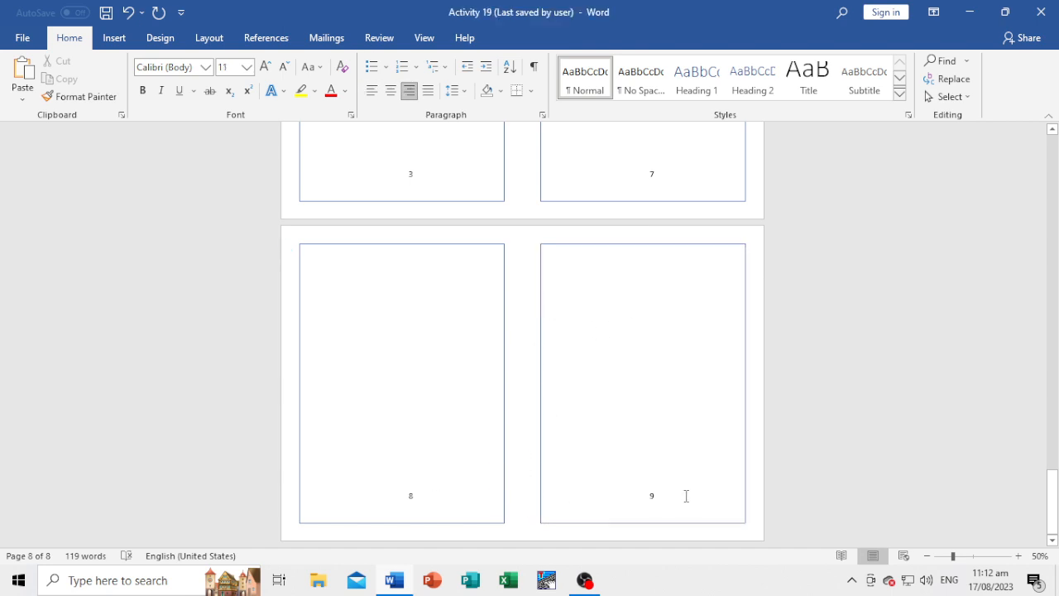
scroll(588, 381, "up", 1)
scroll(584, 380, "down", 1)
scroll(604, 370, "up", 1)
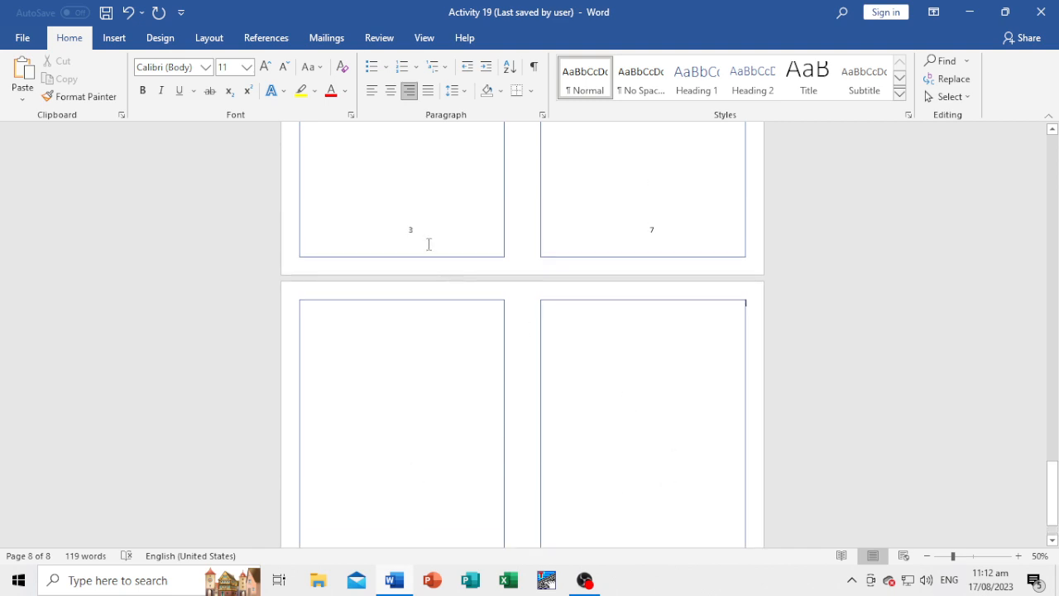
left_click(424, 239)
key("BackSpace")
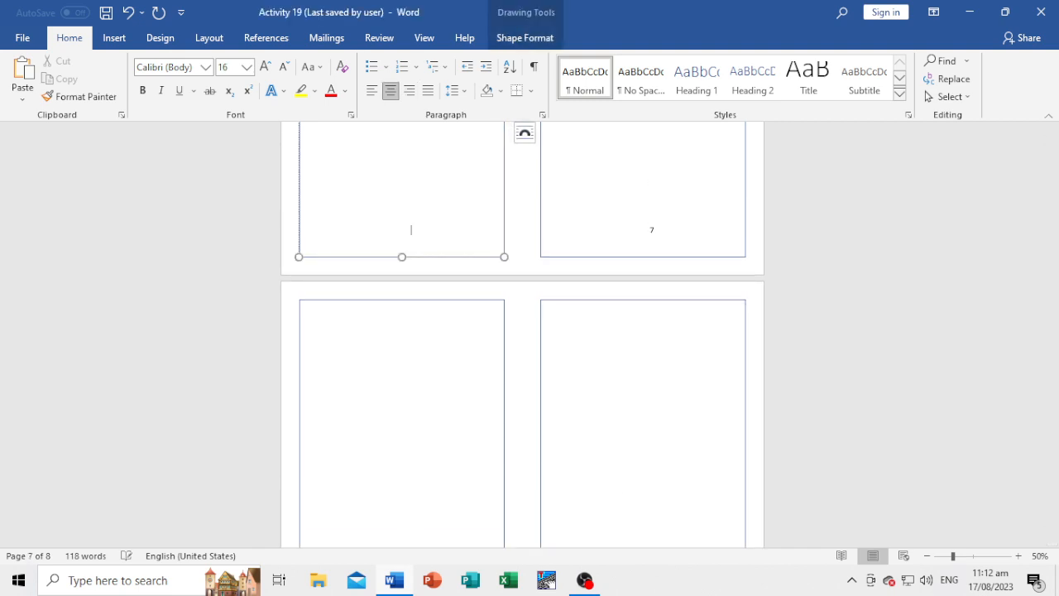
Change the number at the bottom of the right frame on page 6 to 11.
scroll(588, 203, "up", 3)
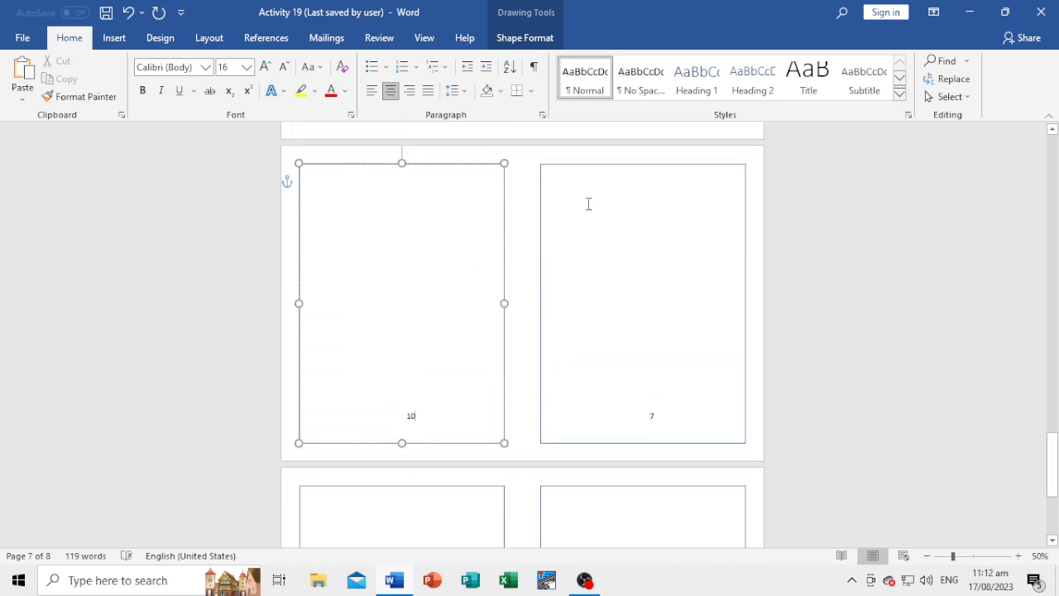
left_click(669, 168)
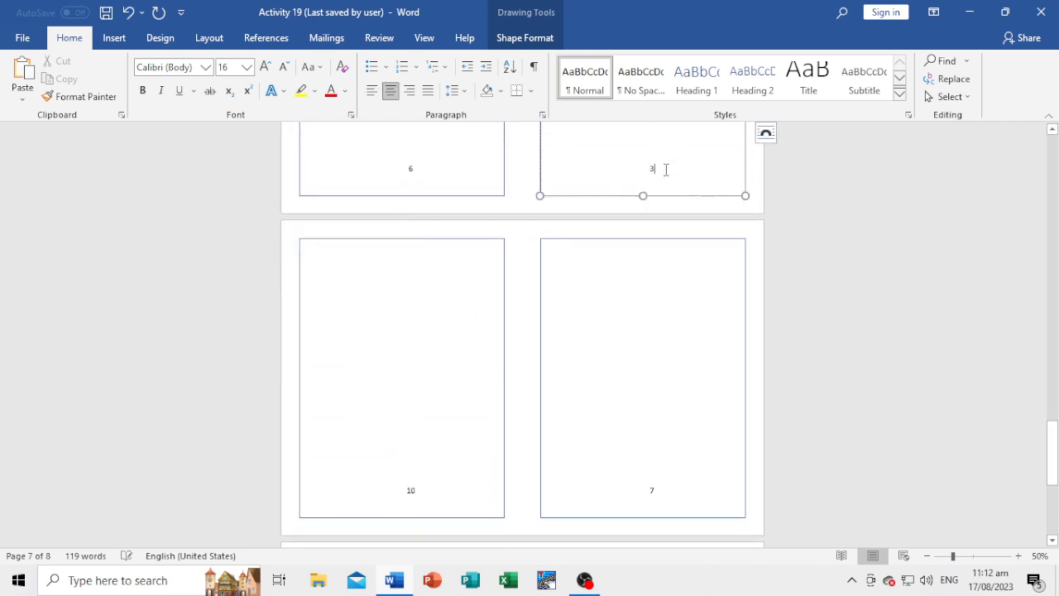
key("BackSpace")
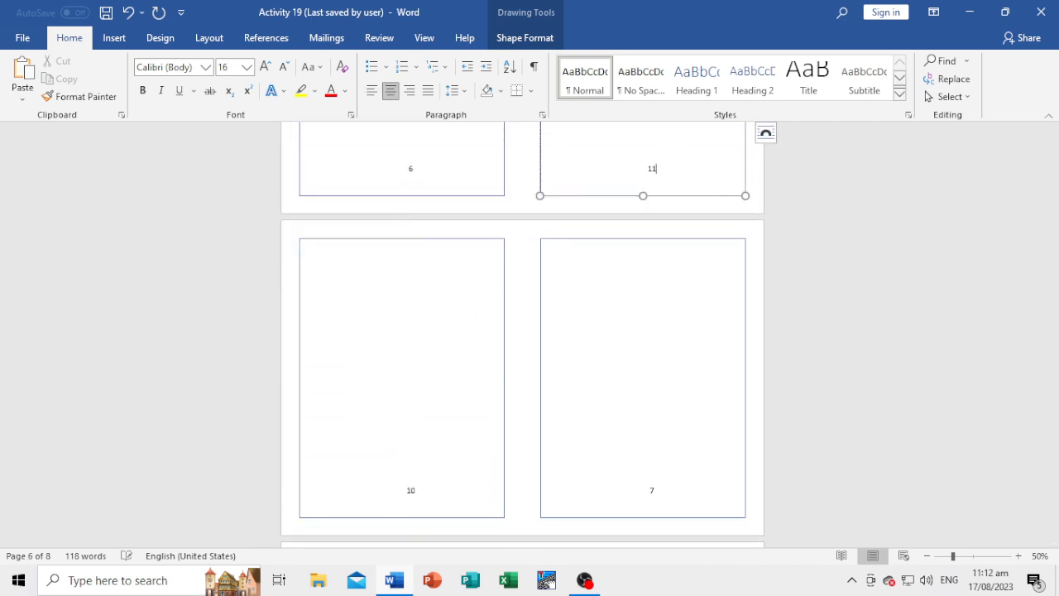
Change the number at the bottom of the left frame on page 5 to 12.
scroll(497, 177, "up", 3)
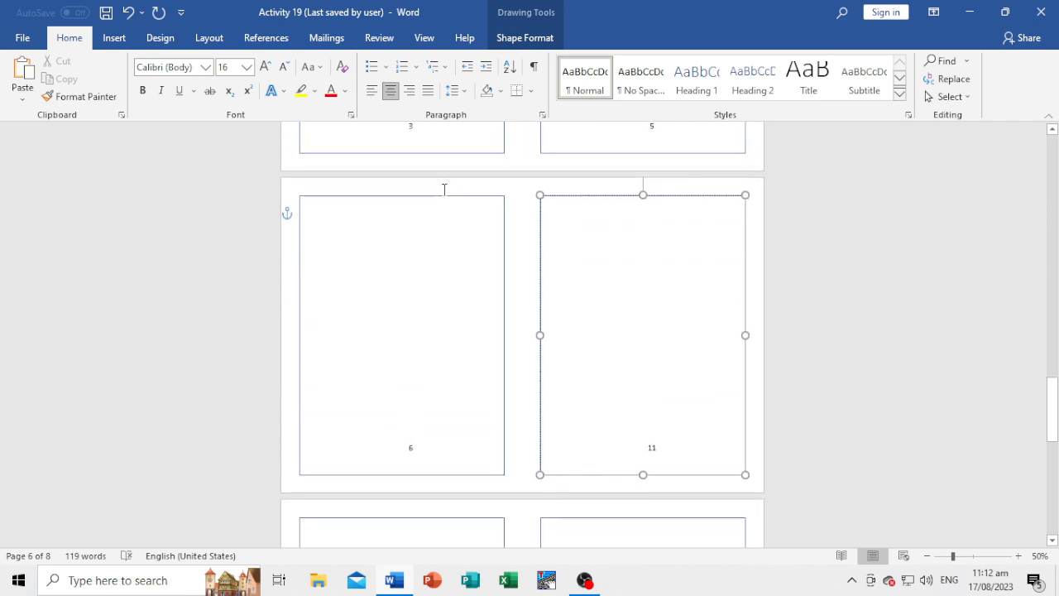
scroll(443, 190, "up", 1)
left_click(423, 185)
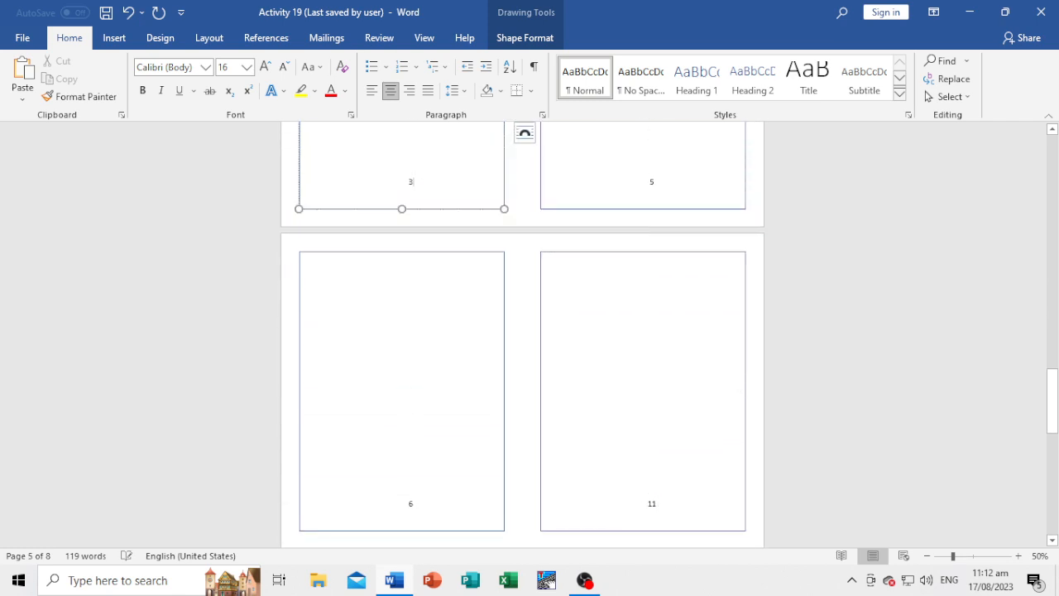
key("BackSpace")
type("12")
Change the number at the bottom of the right frame on page 4 to 13.
scroll(570, 158, "up", 3)
left_click(669, 191)
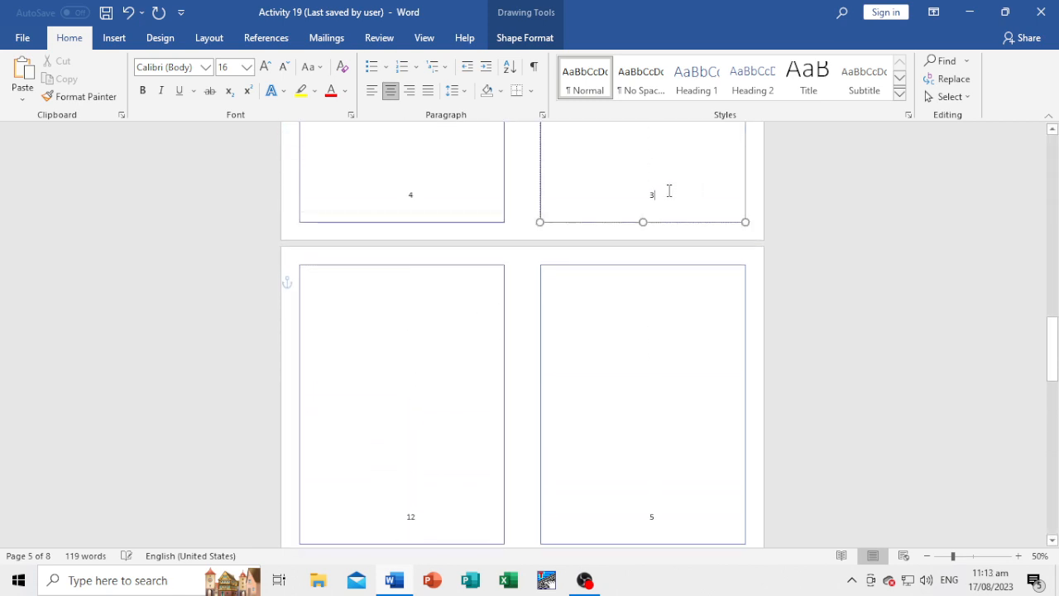
key("BackSpace")
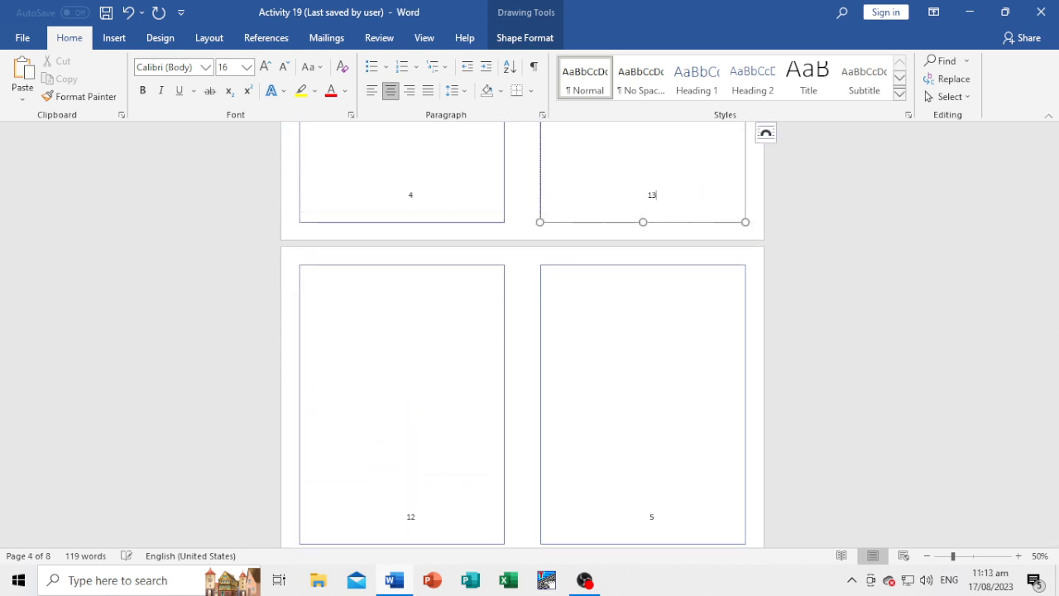
Change the number at the bottom of the empty left frame on page 3 to 14.
scroll(615, 218, "up", 3)
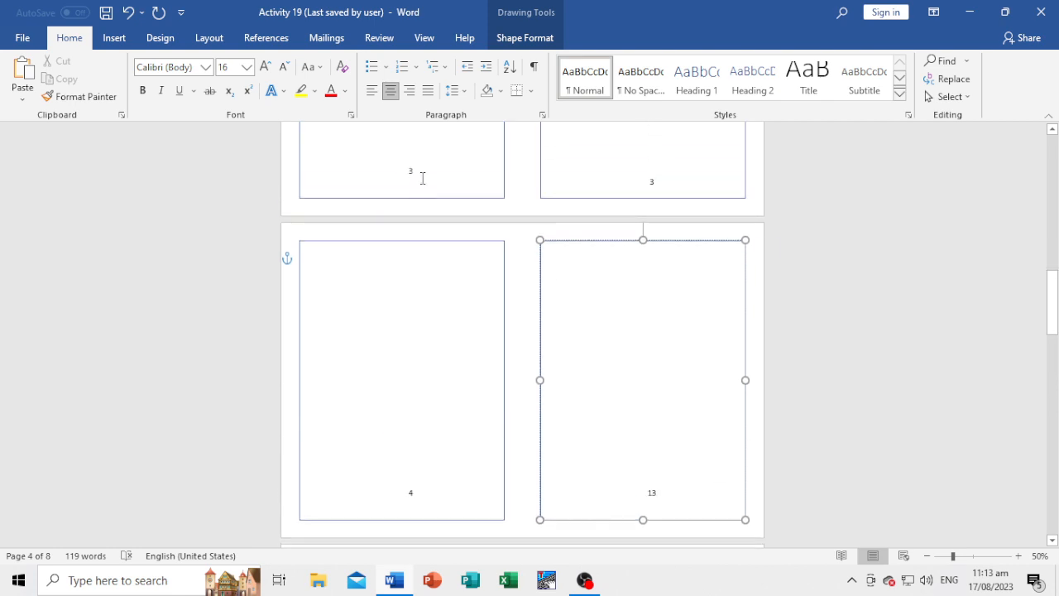
left_click(423, 178)
key("BackSpace")
type("1")
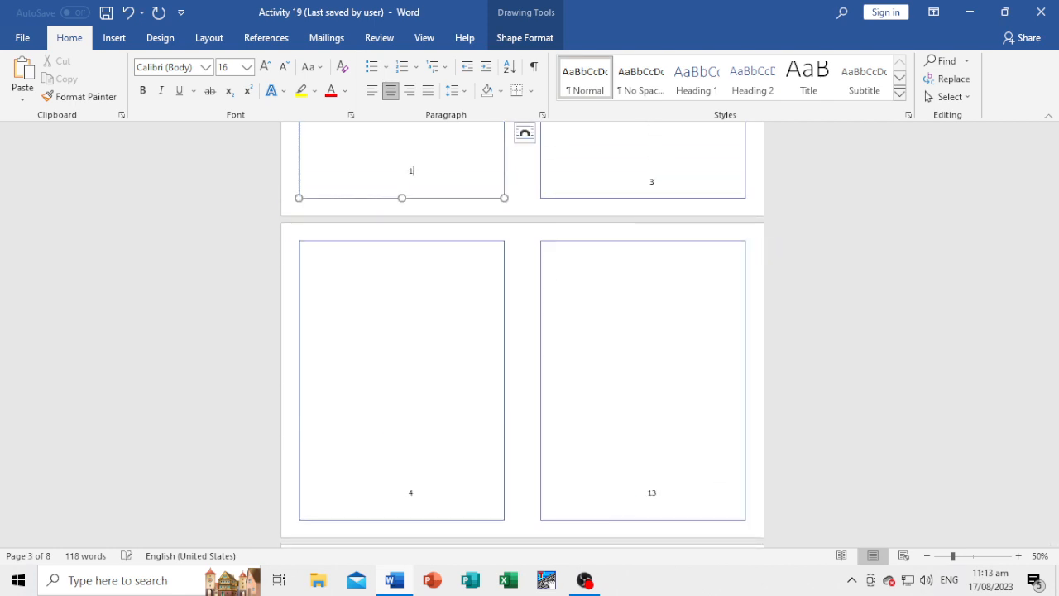
type("4")
Change the number in the empty right frame on page 2, beside the programme, to 15 and deselect the frame.
scroll(665, 237, "up", 5)
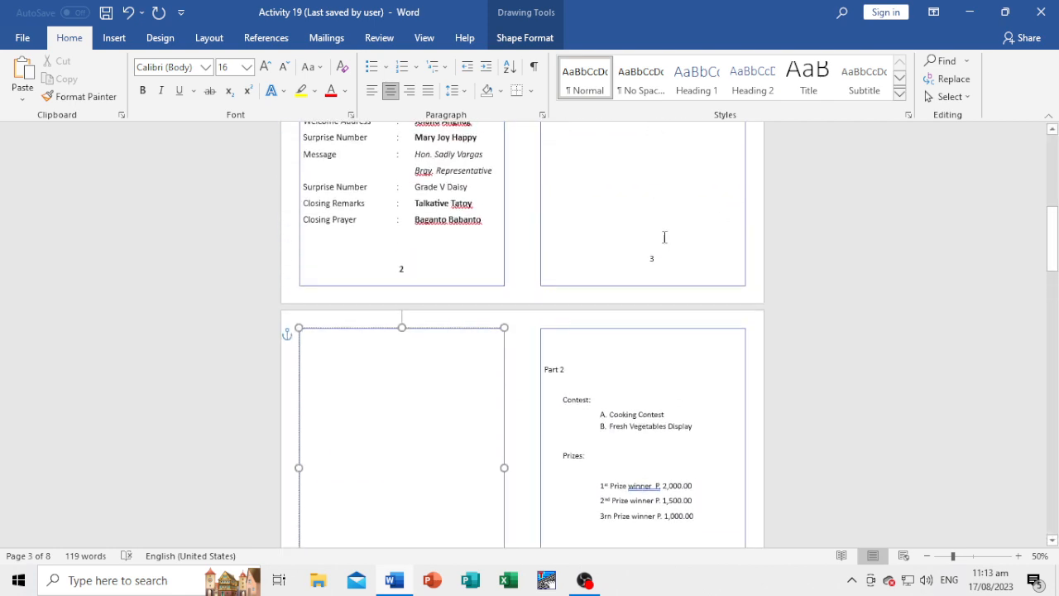
left_click(667, 262)
key("BackSpace")
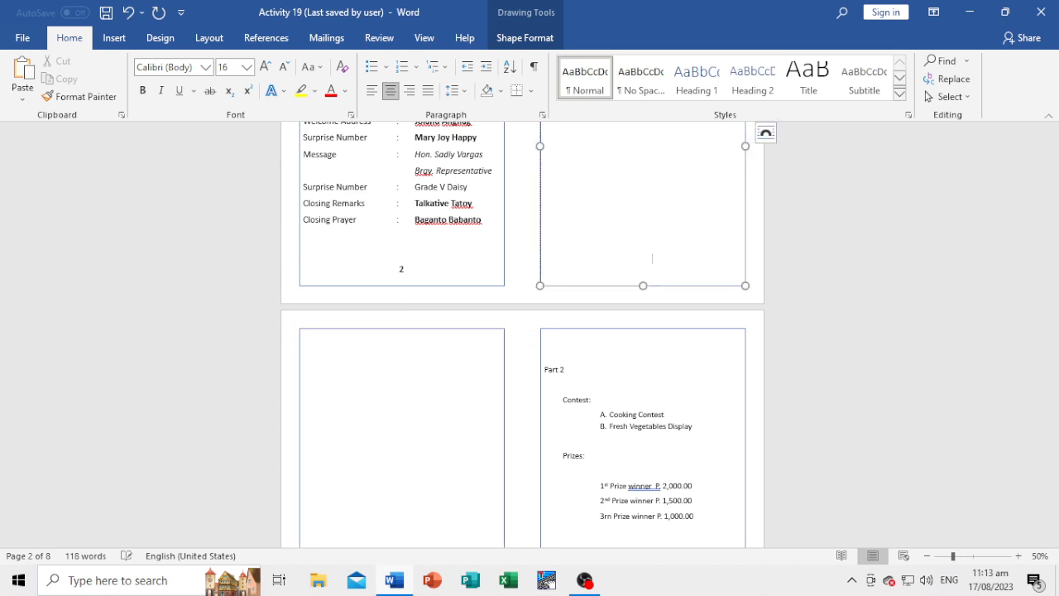
type("15")
left_click(841, 267)
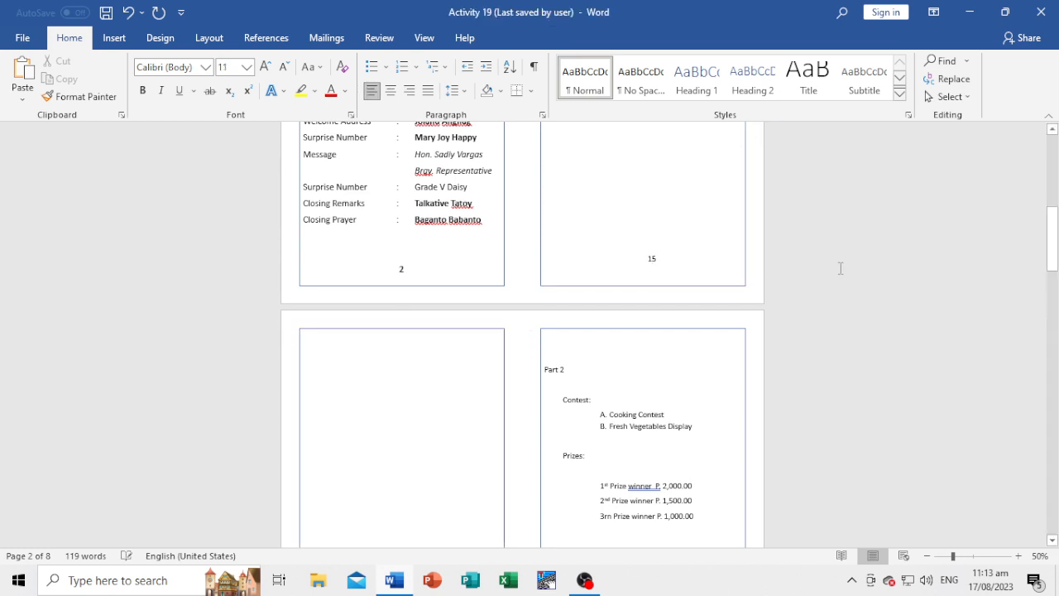
Review the frame layout and booklet numbering on the cover page and page 2.
scroll(830, 274, "up", 3)
scroll(830, 273, "up", 3)
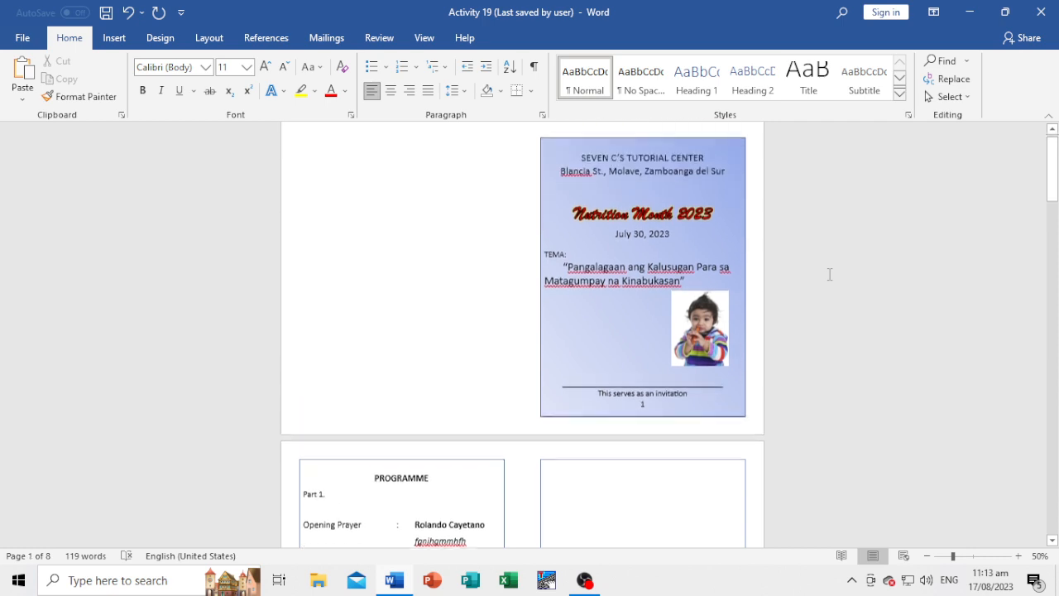
scroll(535, 241, "down", 1)
scroll(534, 240, "up", 1)
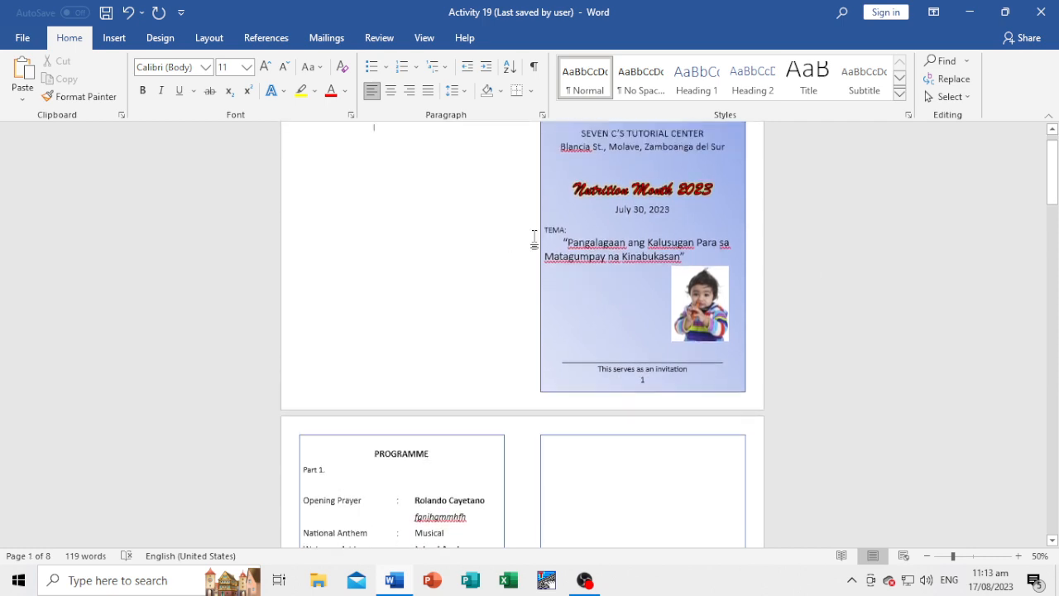
scroll(534, 240, "down", 2)
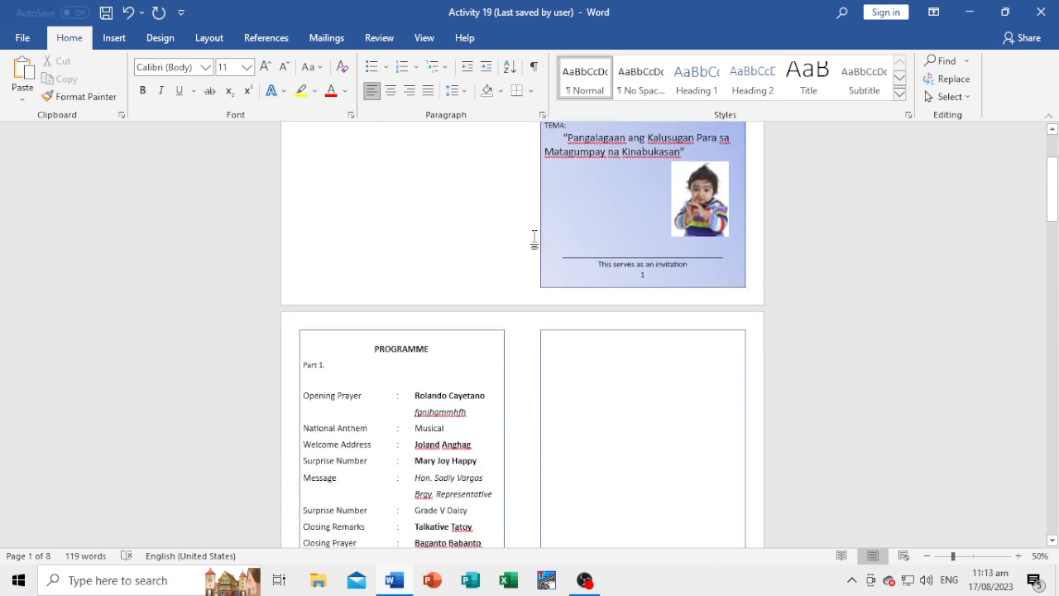
scroll(534, 240, "down", 2)
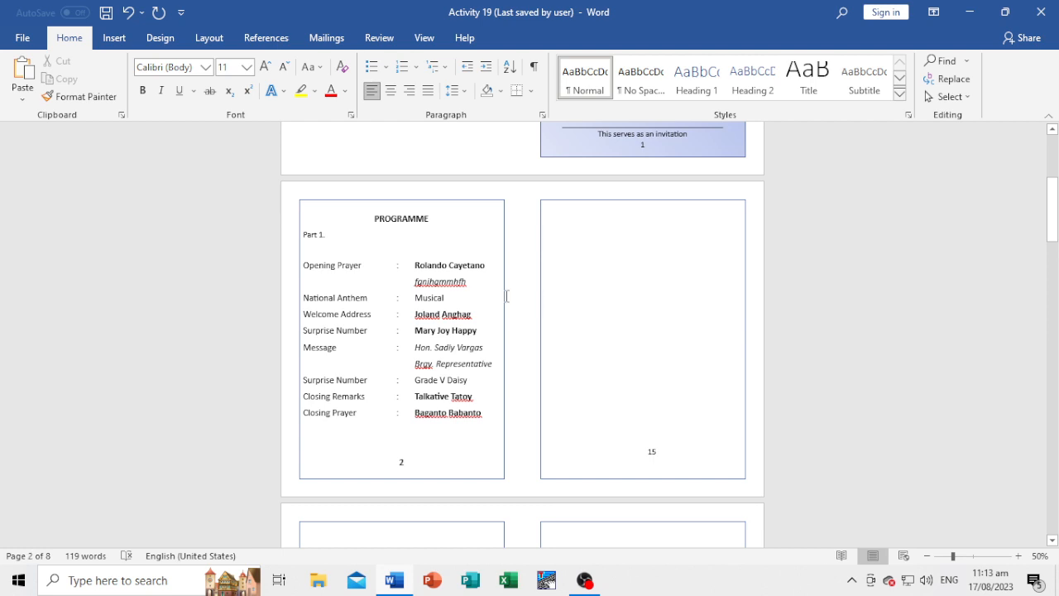
scroll(707, 283, "down", 3)
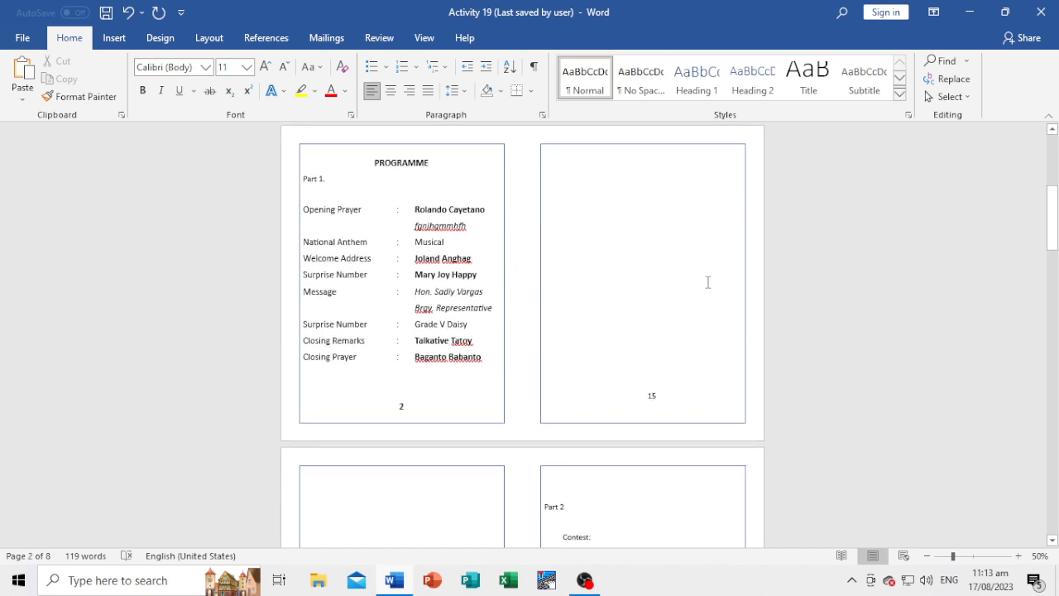
scroll(708, 246, "up", 7)
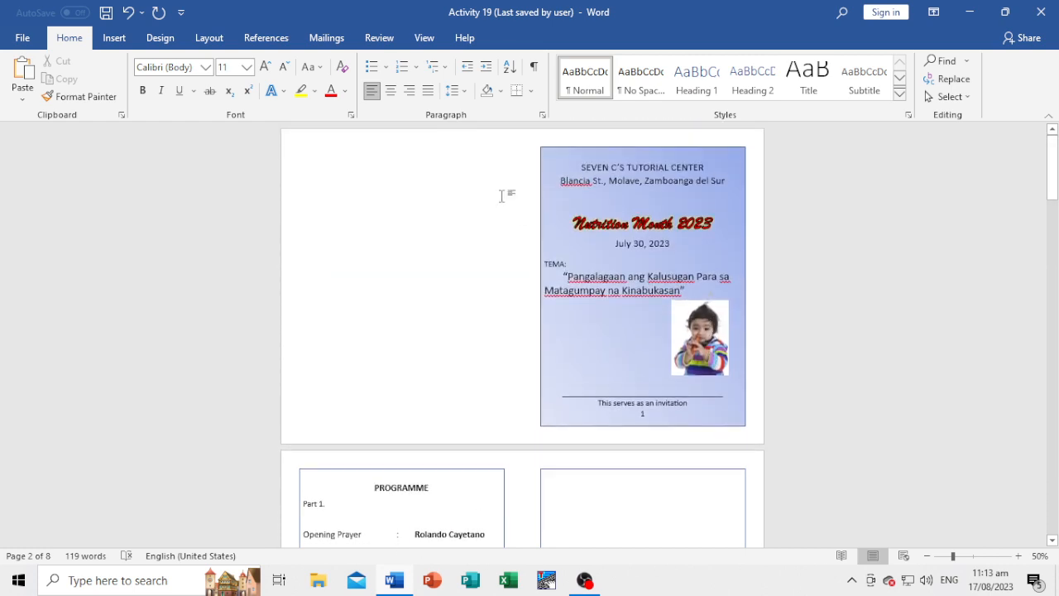
Check how the frame numbers alternate between the left and right sides on pages 3 and 4.
scroll(501, 196, "down", 7)
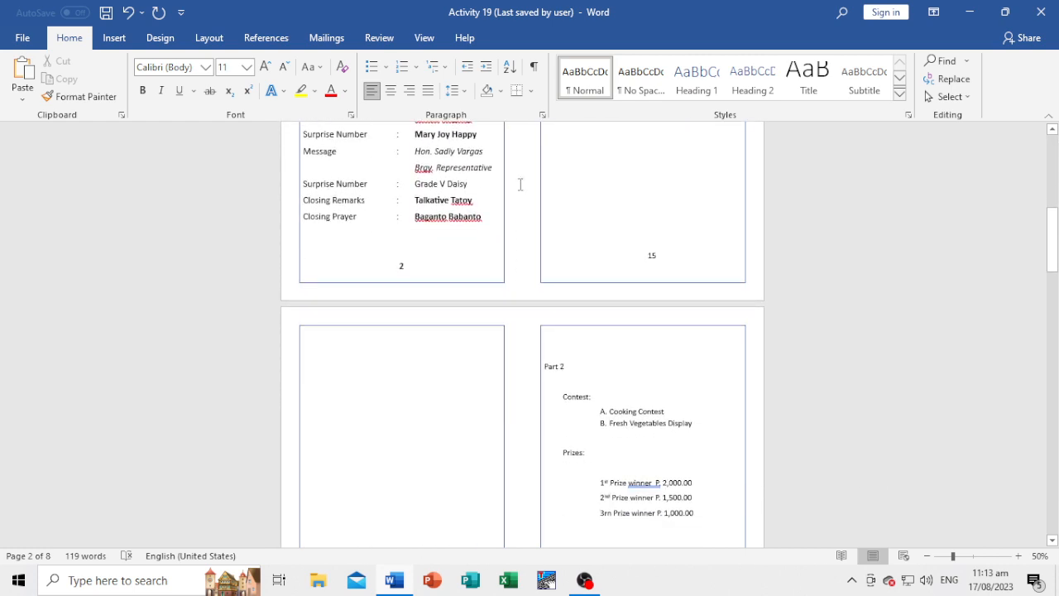
scroll(520, 184, "down", 3)
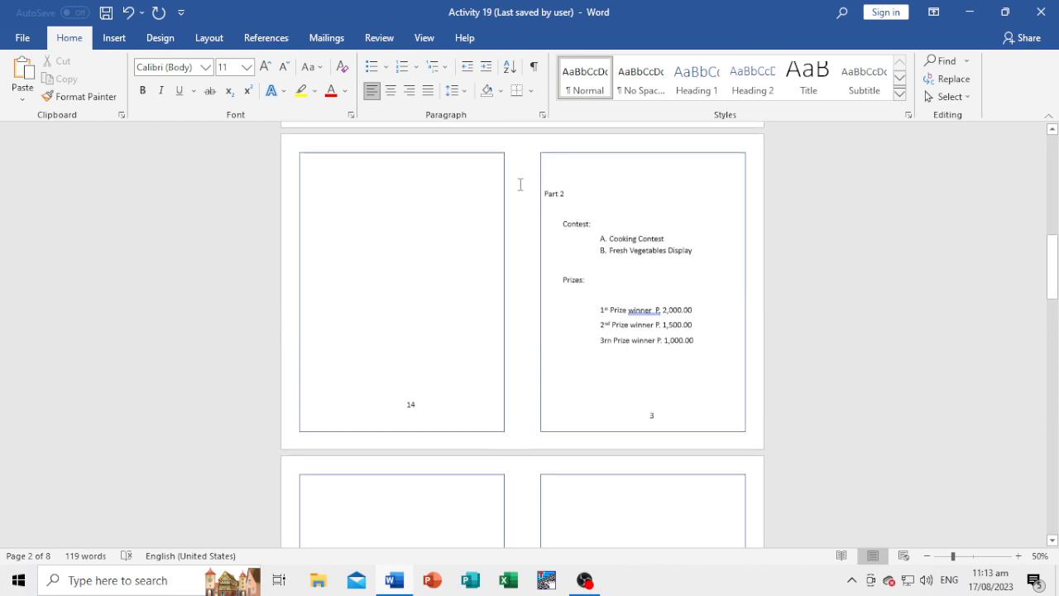
key("ctrl+r")
scroll(521, 207, "down", 3)
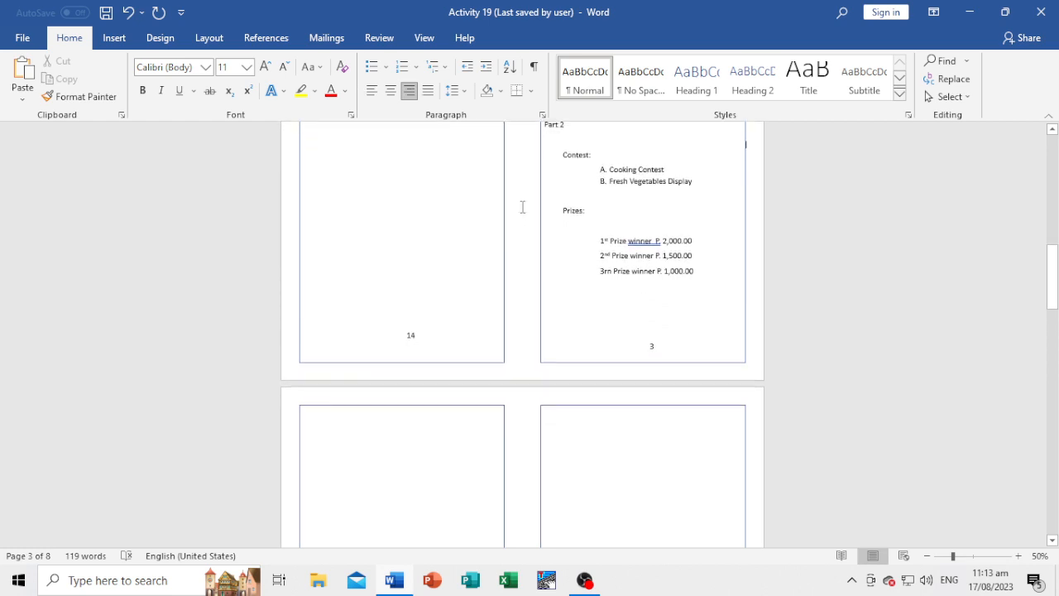
scroll(522, 207, "down", 3)
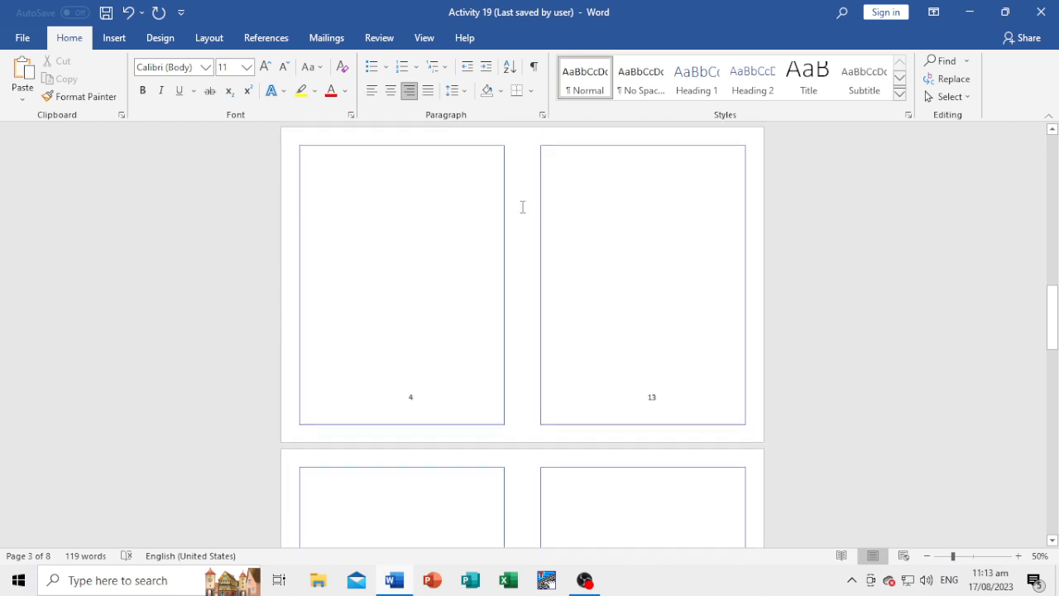
scroll(522, 207, "up", 2)
scroll(522, 207, "down", 1)
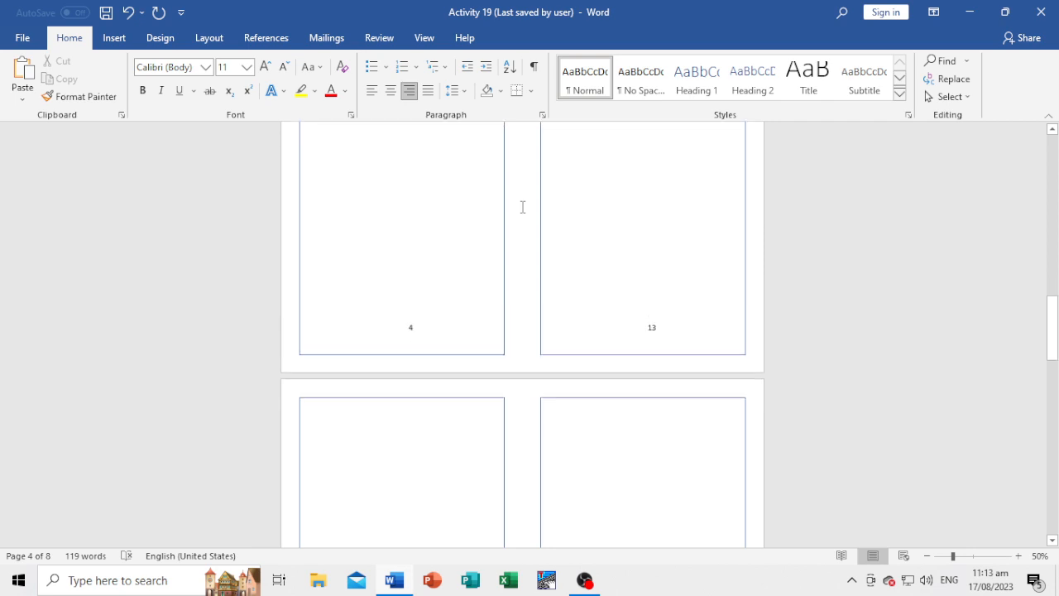
scroll(522, 207, "up", 5)
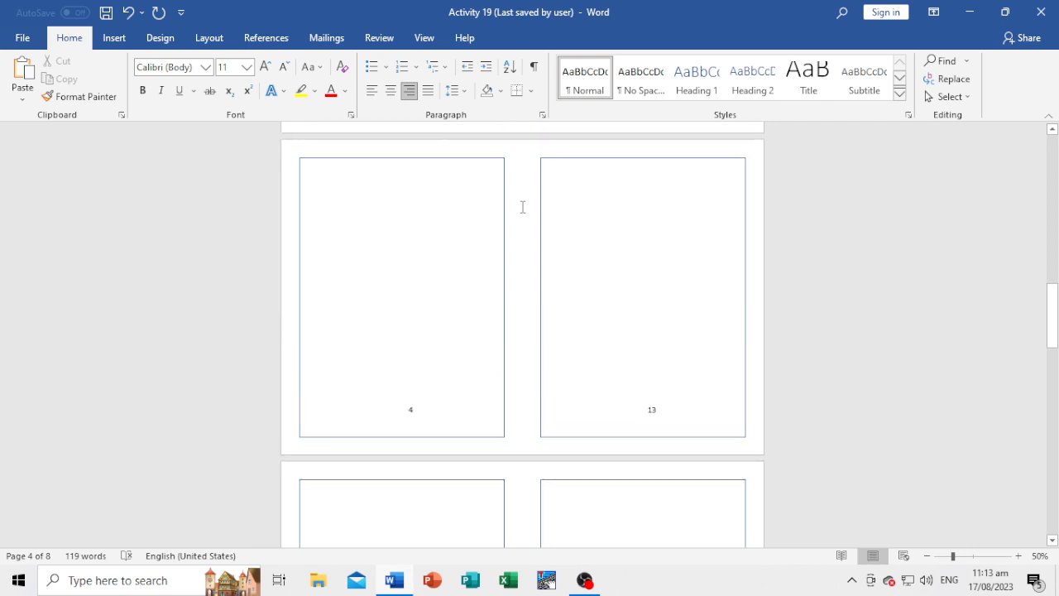
scroll(525, 265, "down", 4)
left_click(528, 265)
scroll(530, 265, "up", 3)
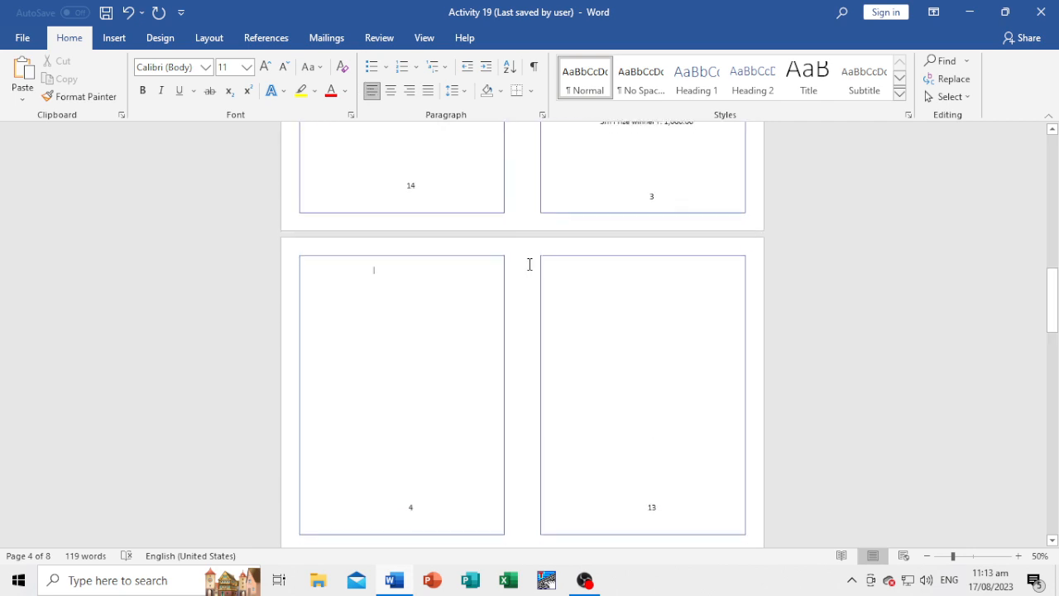
scroll(534, 248, "down", 1)
scroll(535, 249, "down", 3)
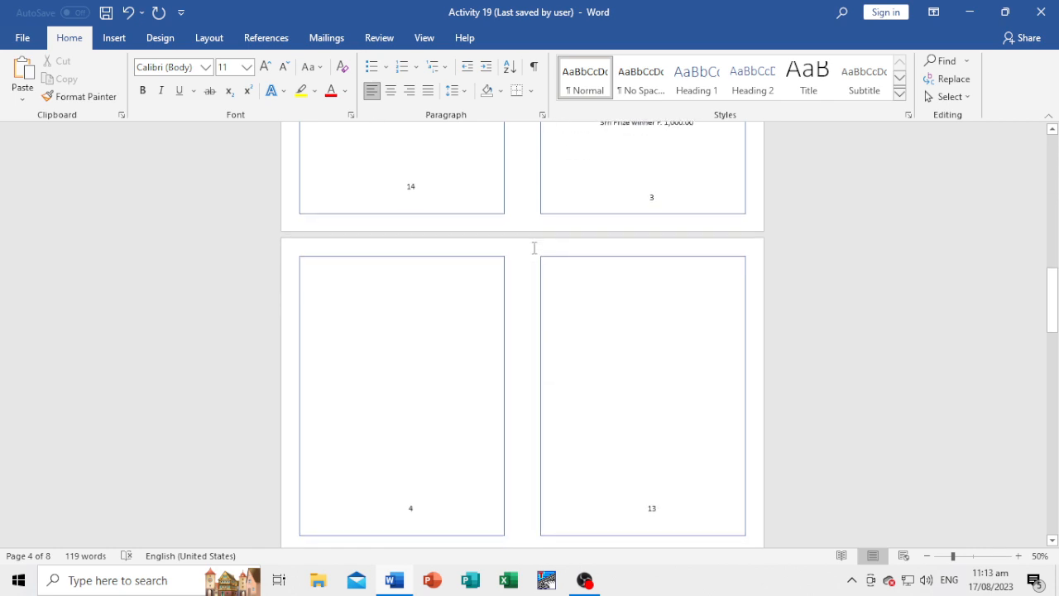
scroll(537, 264, "up", 3)
scroll(535, 261, "down", 4)
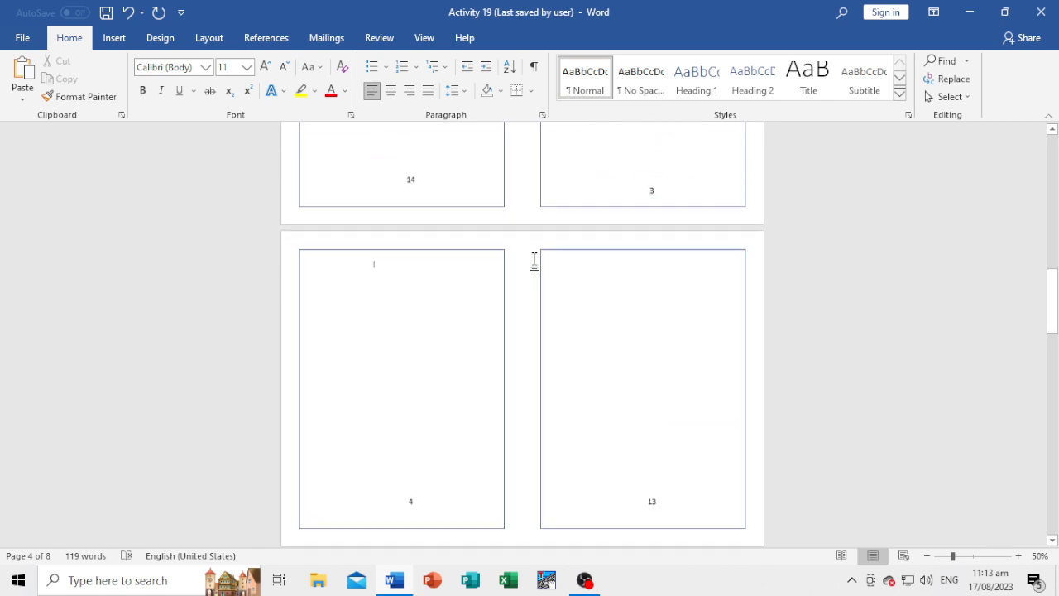
Check the left and right frame numbers on pages 5 to 7 against the booklet order.
scroll(537, 250, "down", 2)
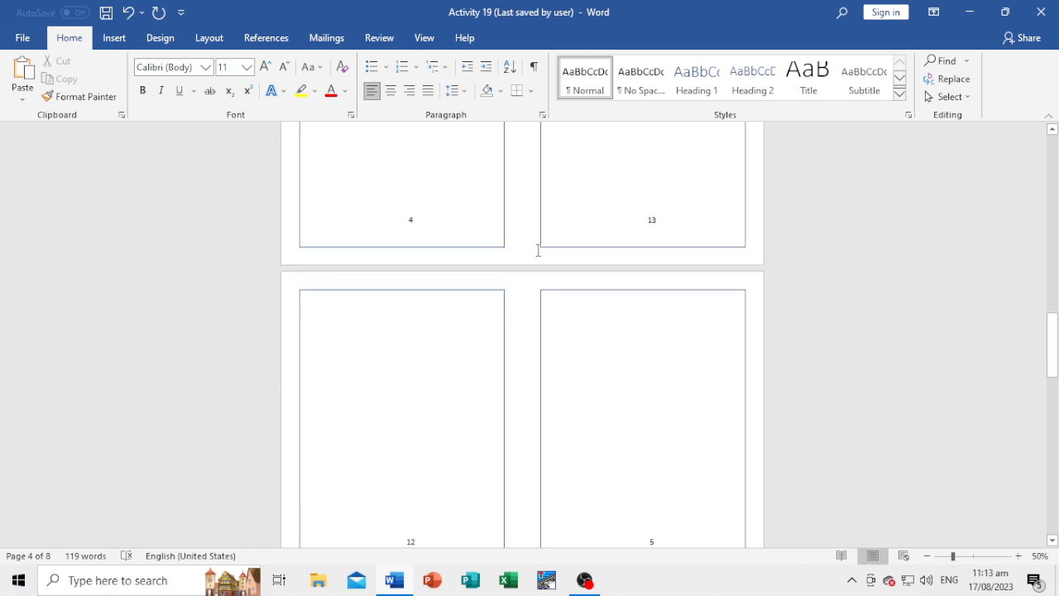
scroll(532, 239, "up", 1)
scroll(533, 326, "down", 1)
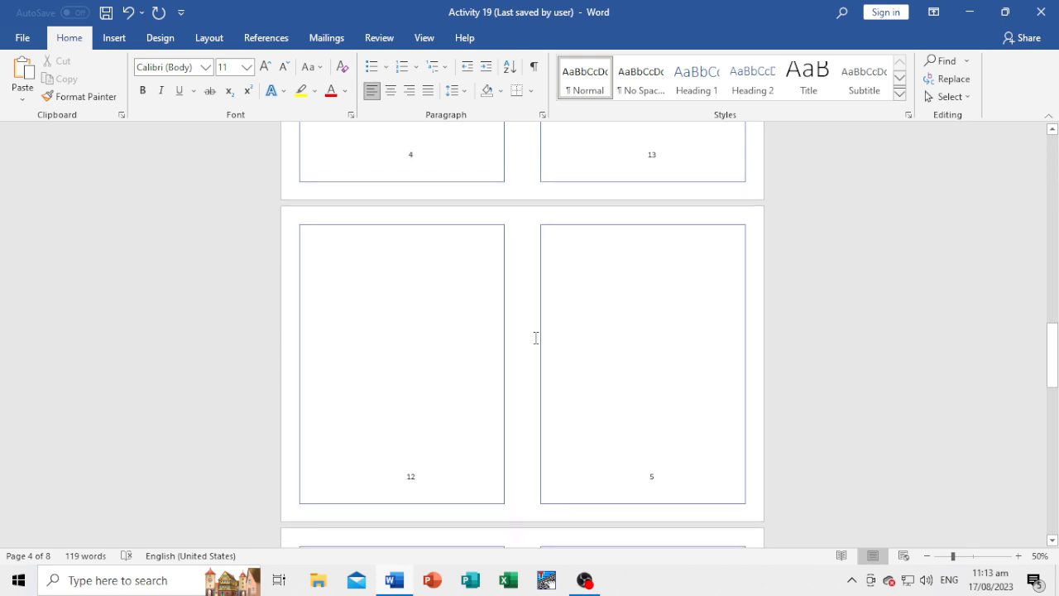
scroll(535, 339, "down", 3)
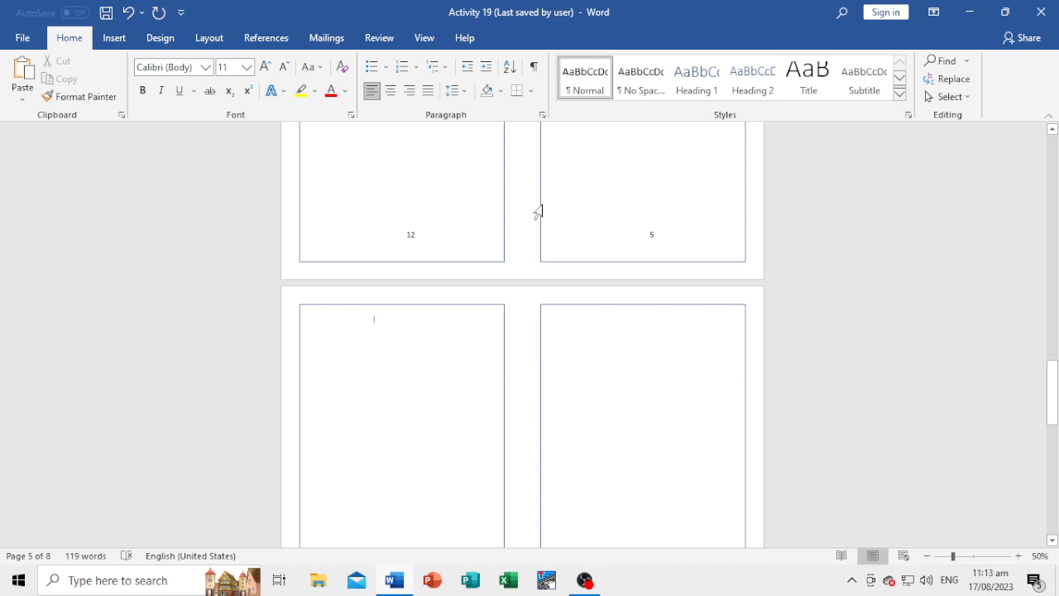
left_click(538, 213)
left_click(520, 343)
scroll(520, 342, "down", 1)
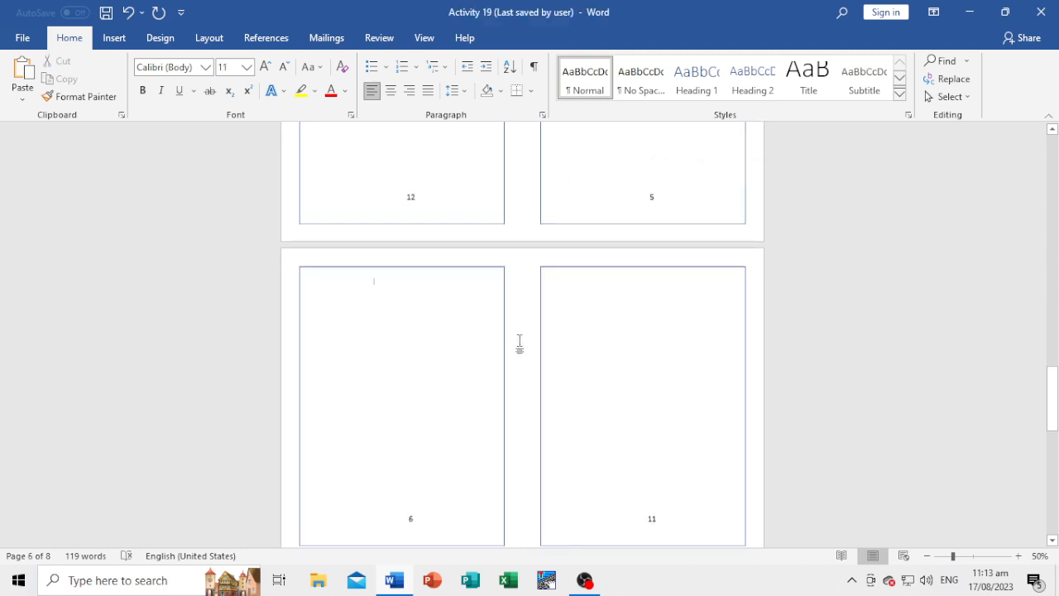
scroll(519, 341, "down", 5)
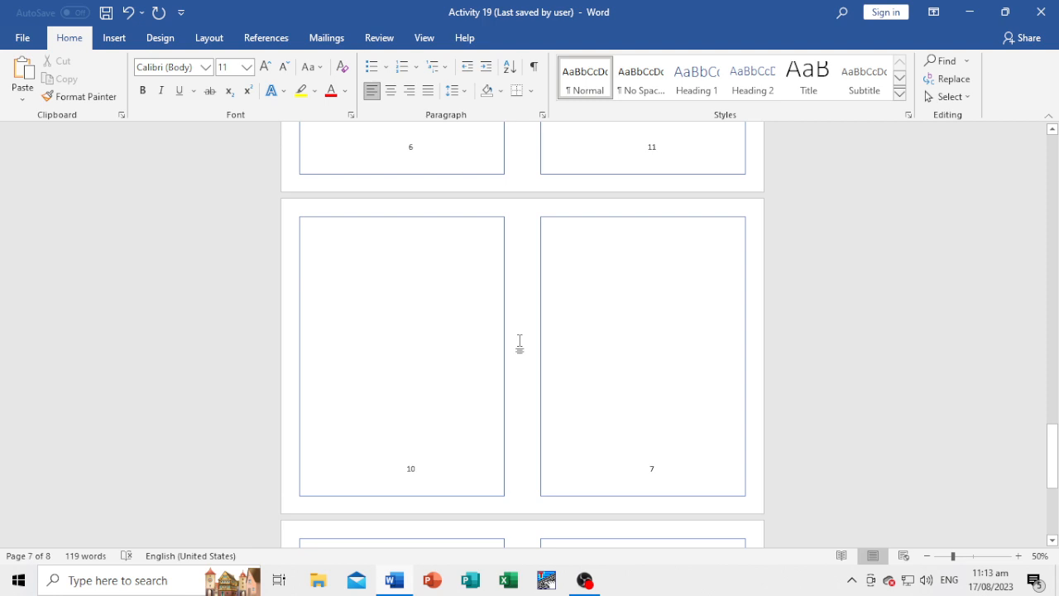
Check the numbers in the paired frames on the last two pages, 7 and 8, of the booklet.
scroll(519, 341, "down", 3)
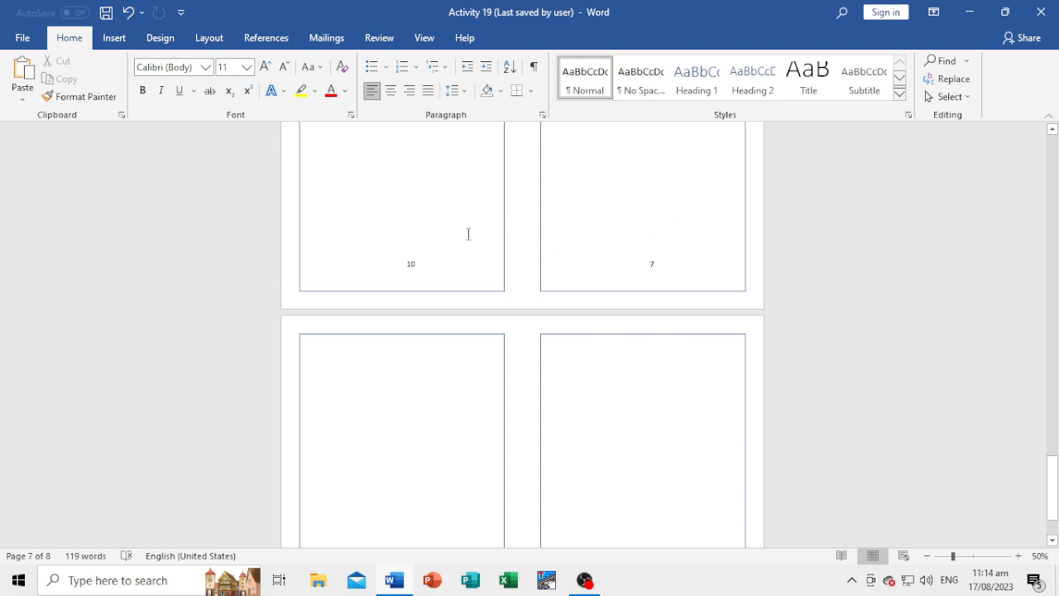
scroll(523, 368, "down", 1)
left_click(523, 369)
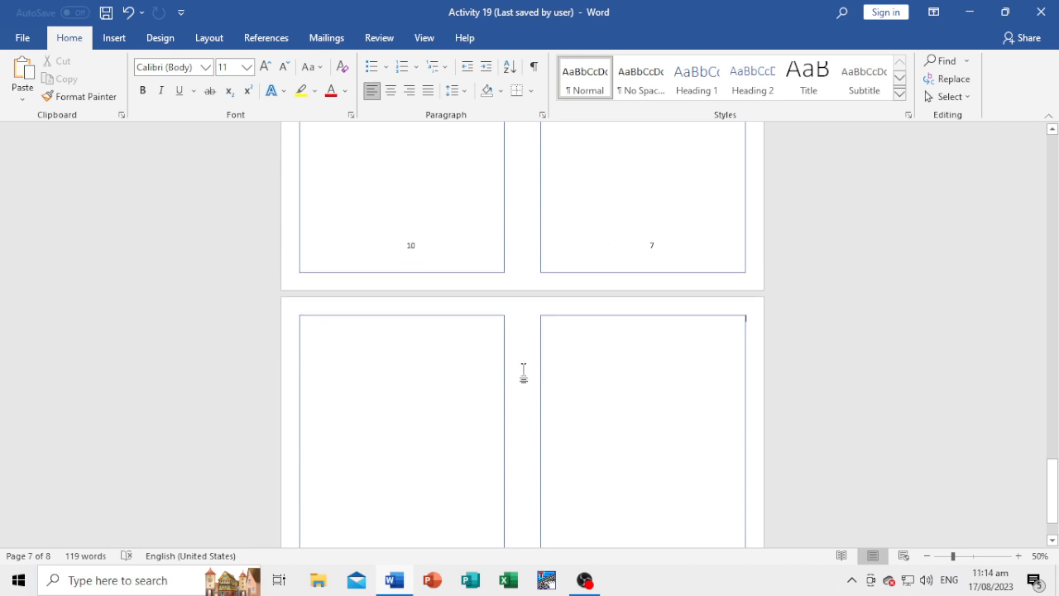
scroll(526, 359, "down", 4)
scroll(528, 361, "up", 2)
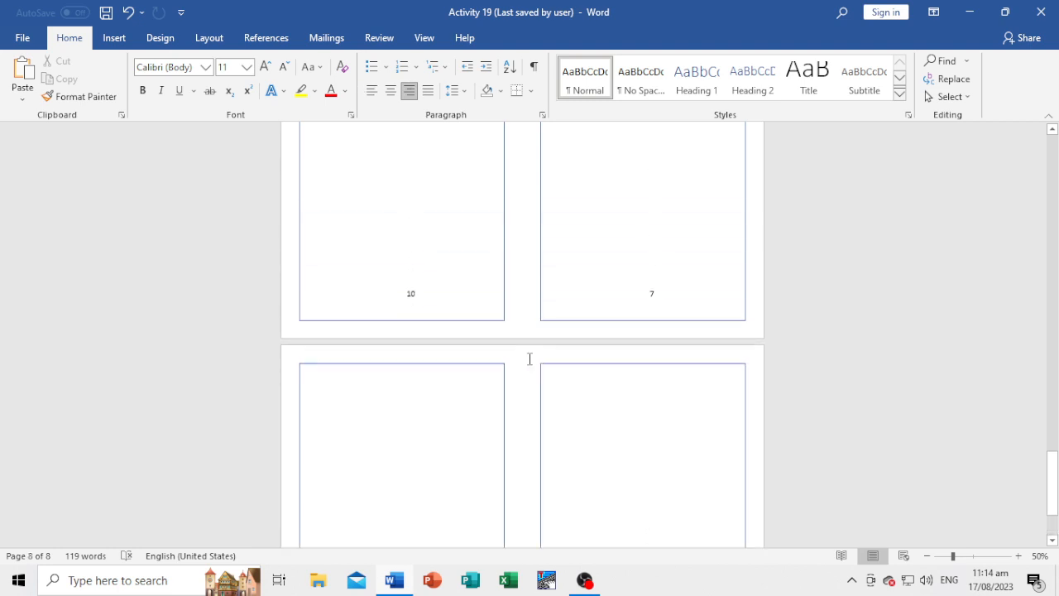
scroll(528, 361, "down", 2)
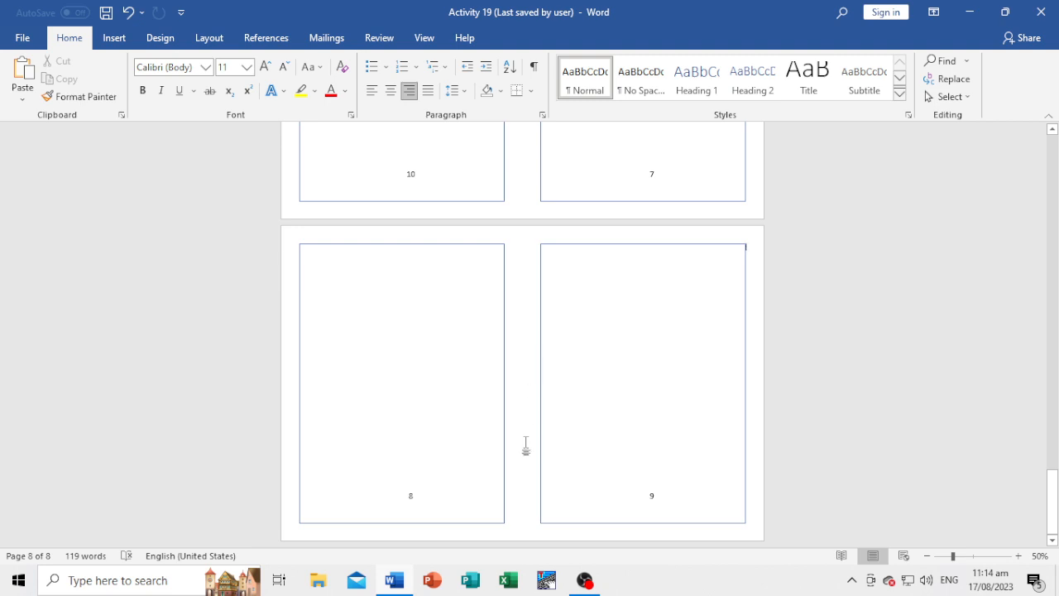
Return to the cover and compare its number with the numbers in the two frames on page 2.
scroll(526, 447, "up", 15)
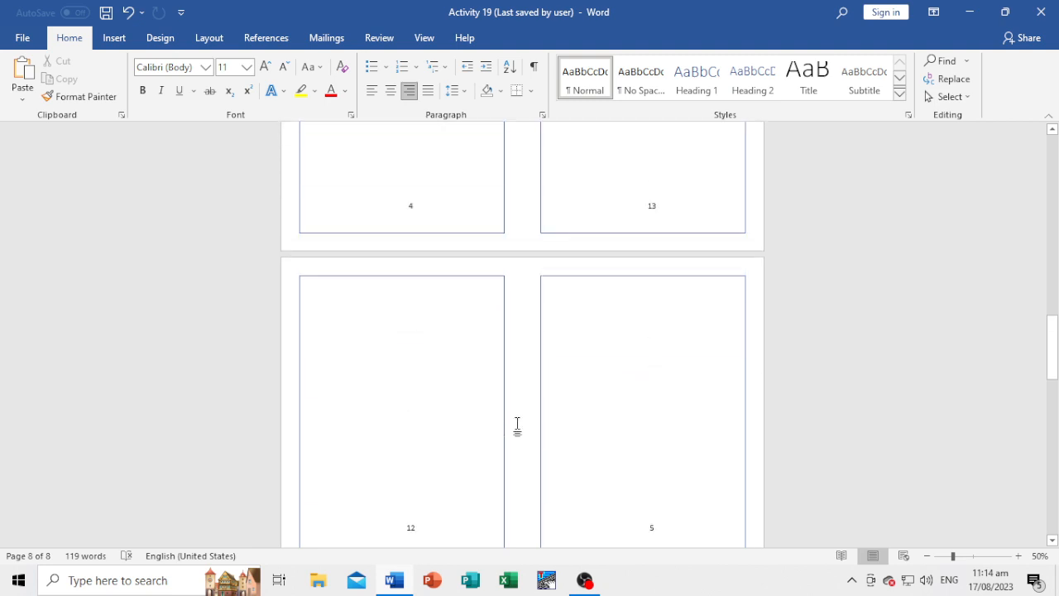
scroll(518, 424, "up", 15)
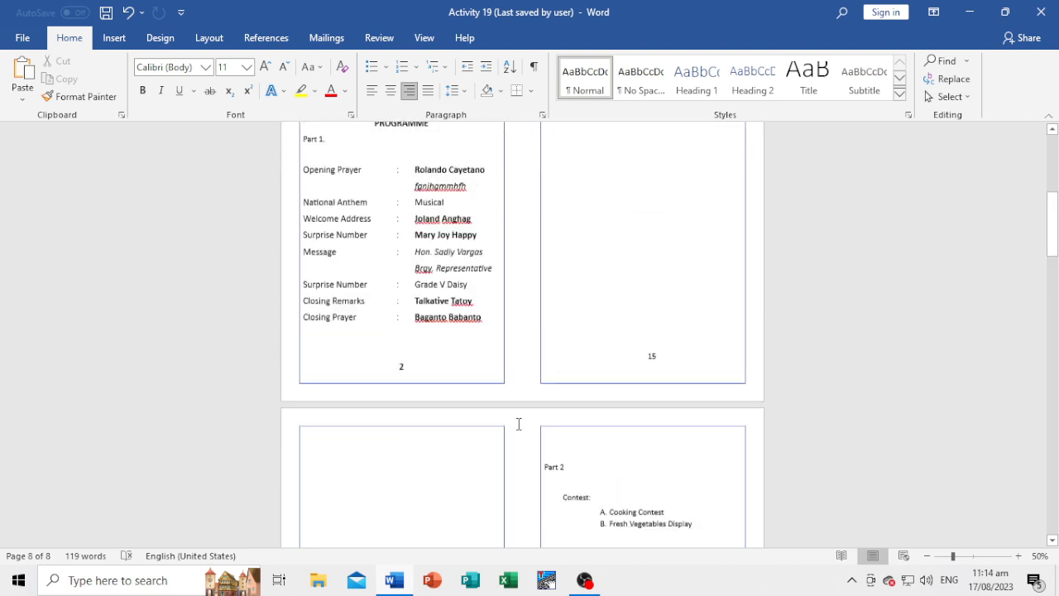
scroll(519, 425, "up", 6)
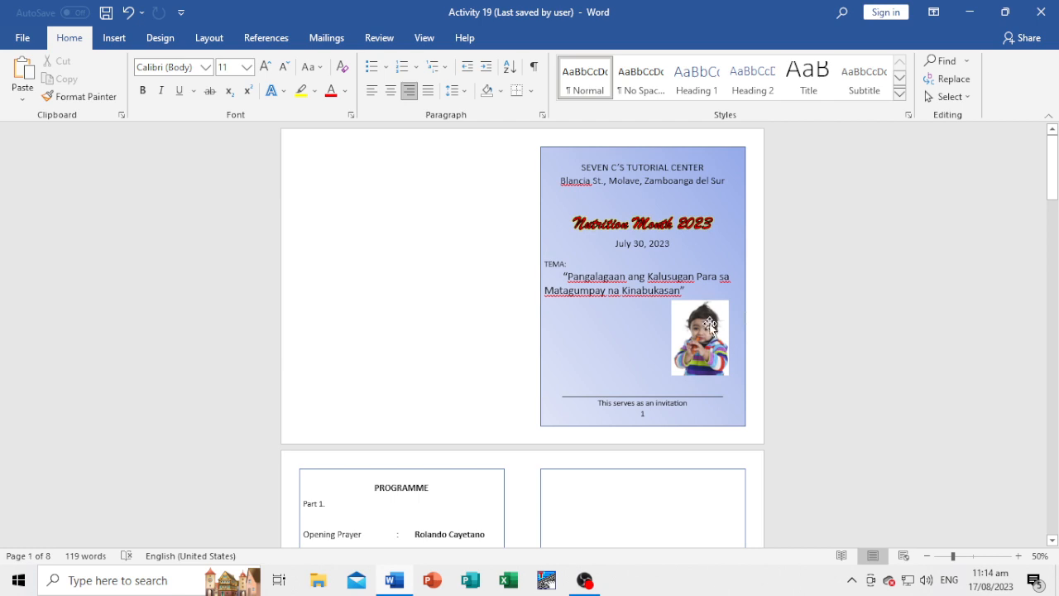
left_click(669, 406)
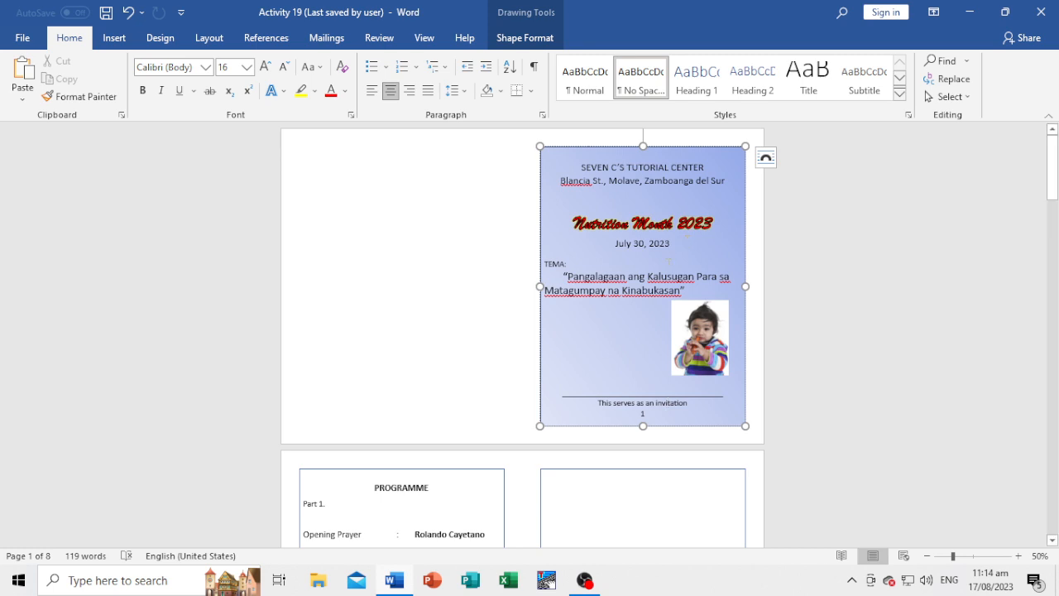
scroll(537, 407, "down", 7)
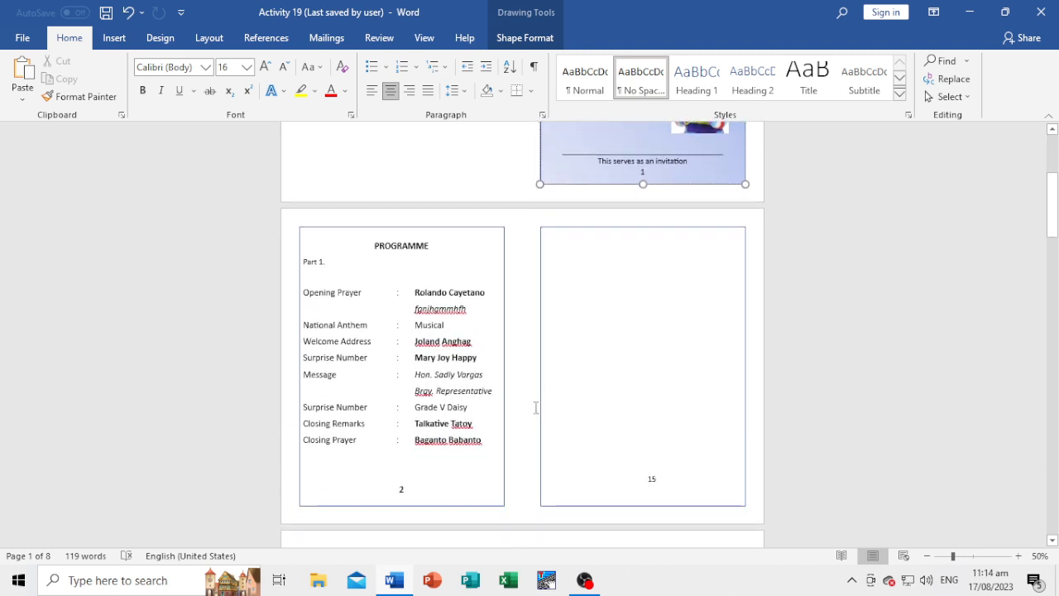
left_click(536, 409)
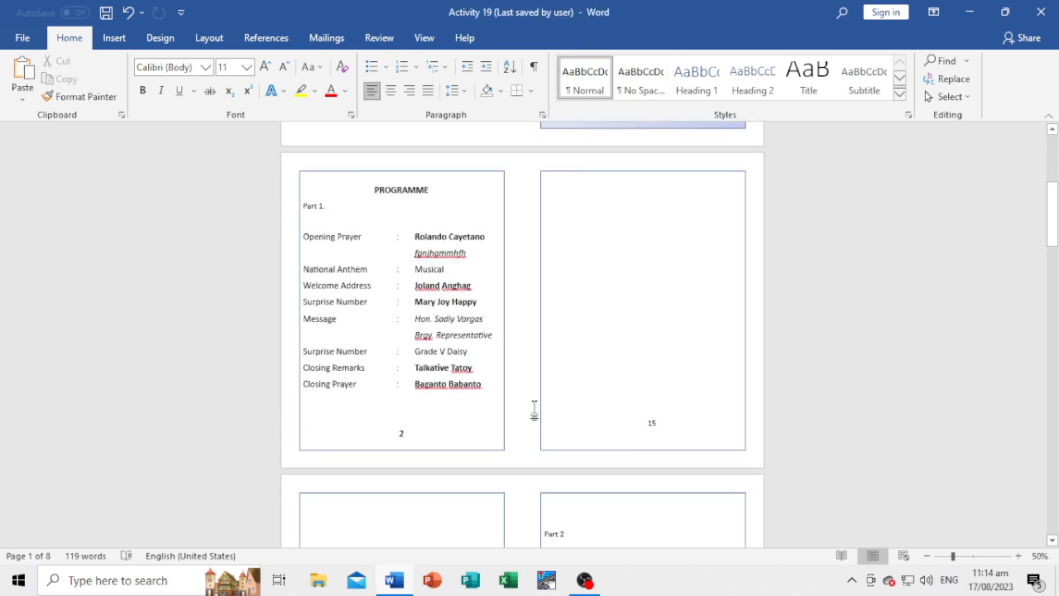
left_click(677, 422)
scroll(677, 422, "down", 1)
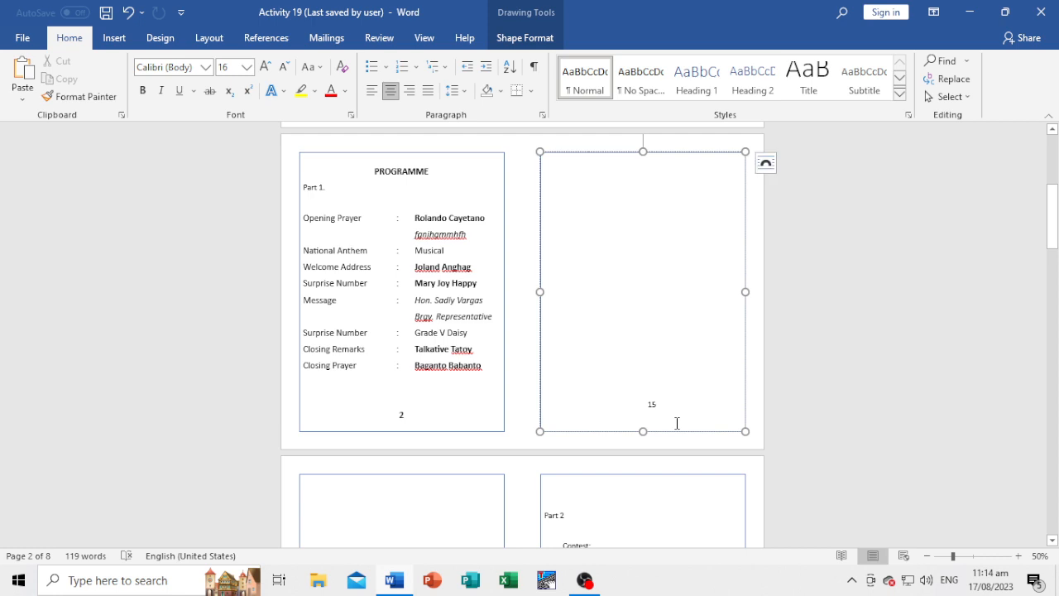
Follow the frame numbers from page 3 through page 8 to verify the alternating booklet order.
scroll(676, 423, "down", 8)
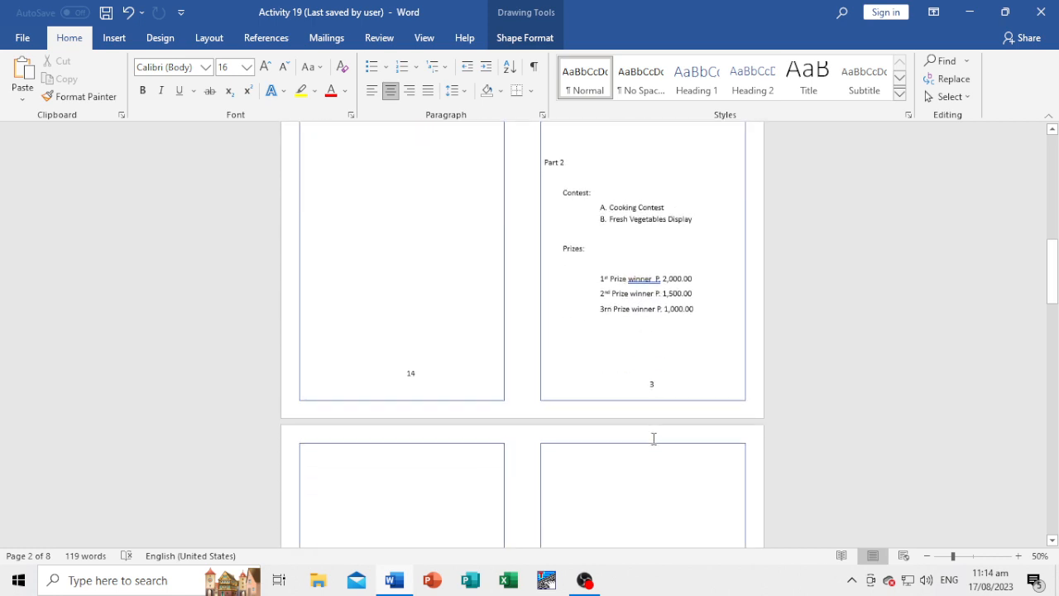
scroll(563, 444, "down", 6)
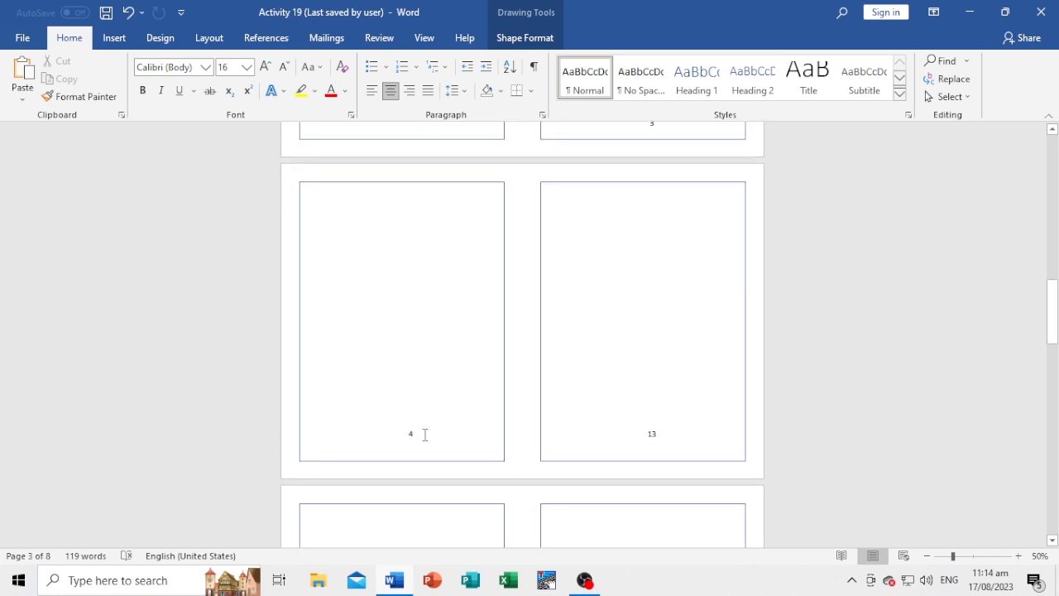
left_click(527, 434)
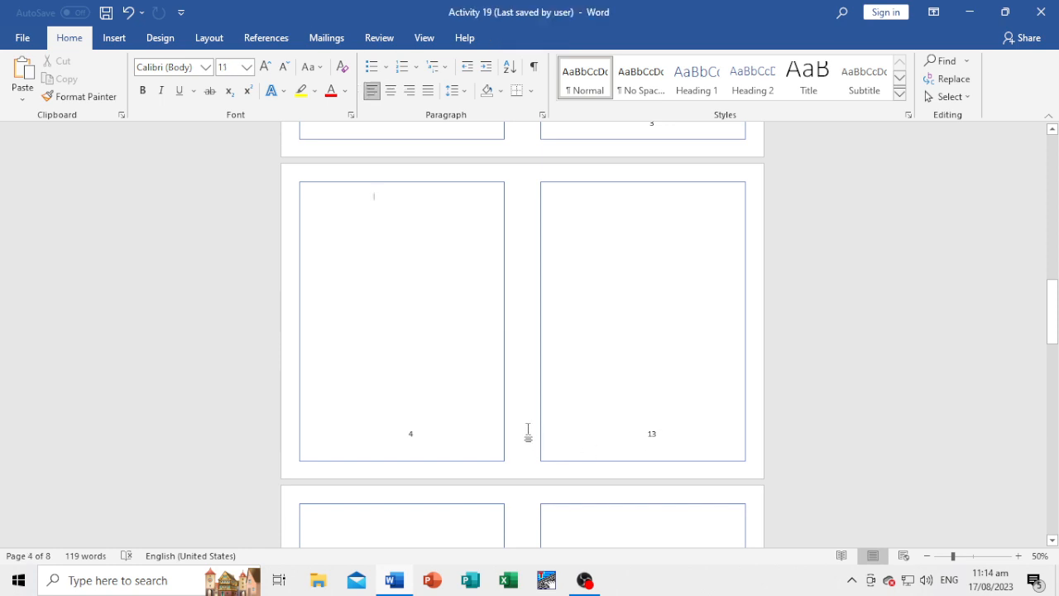
scroll(528, 430, "down", 10)
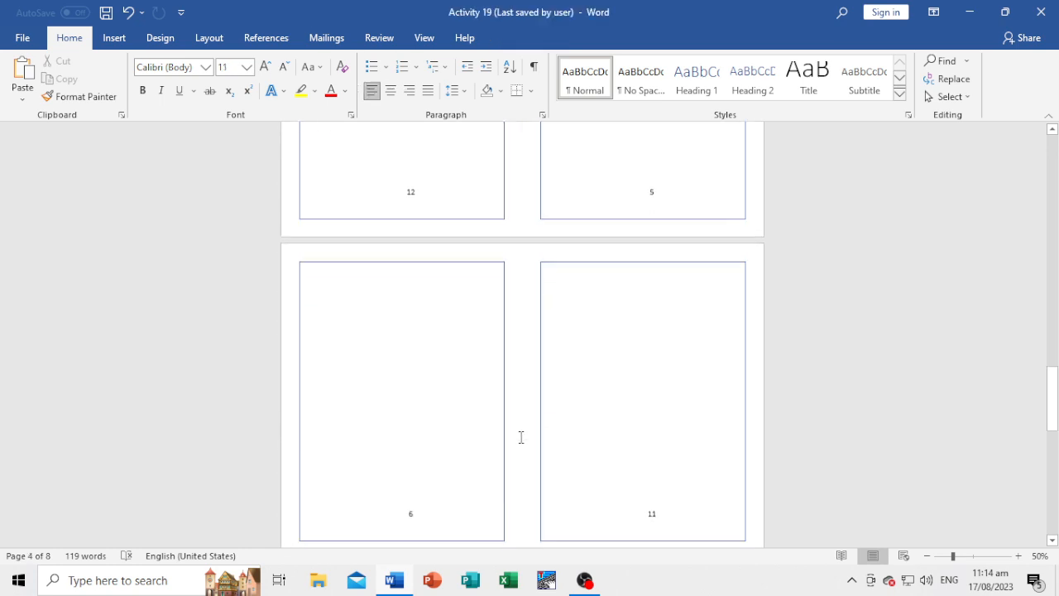
scroll(716, 456, "down", 3)
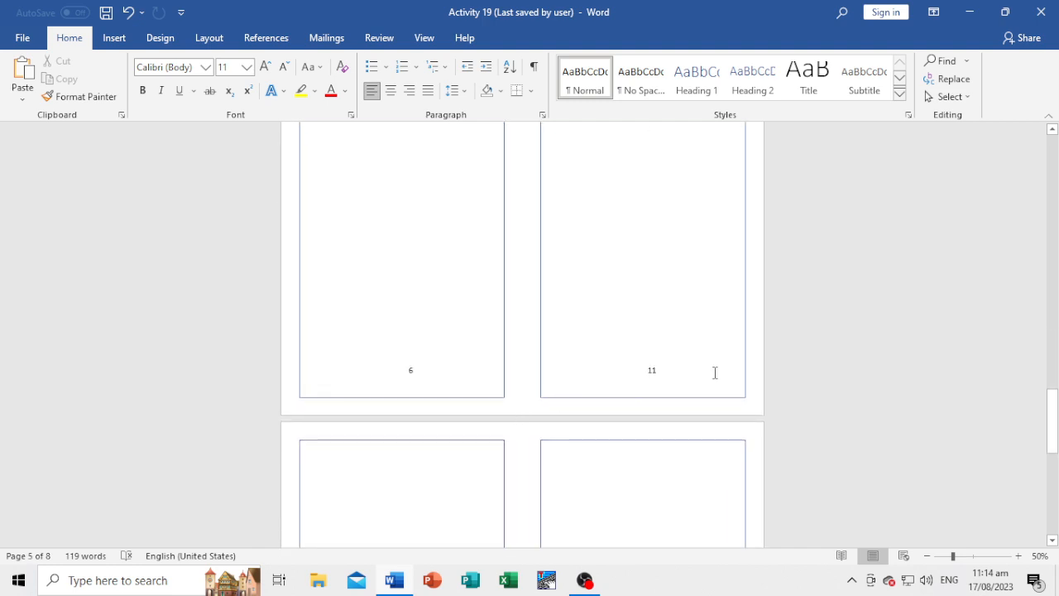
scroll(551, 400, "down", 10)
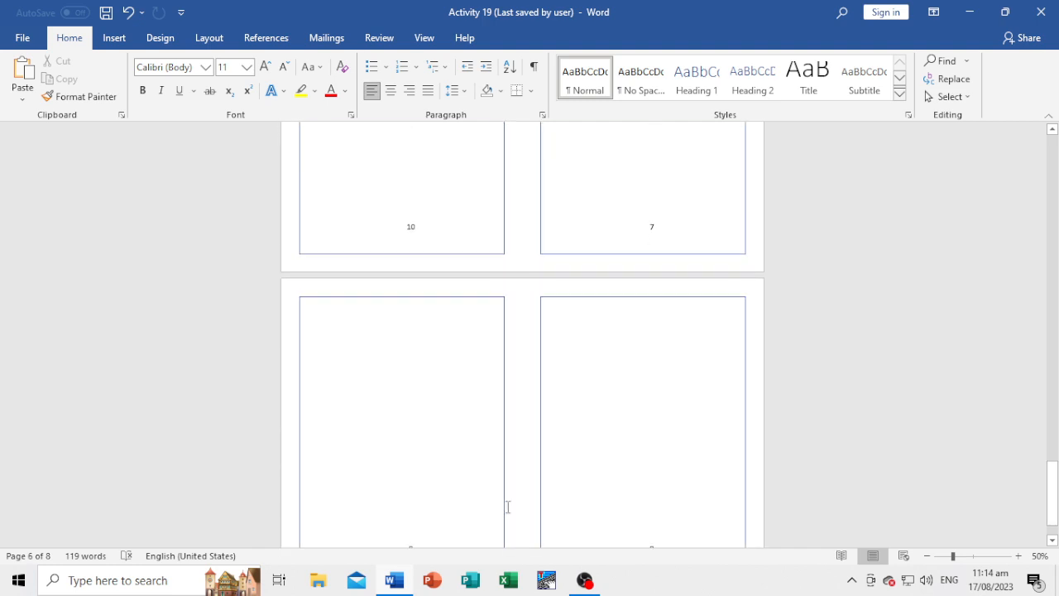
scroll(507, 507, "down", 1)
left_click(606, 489)
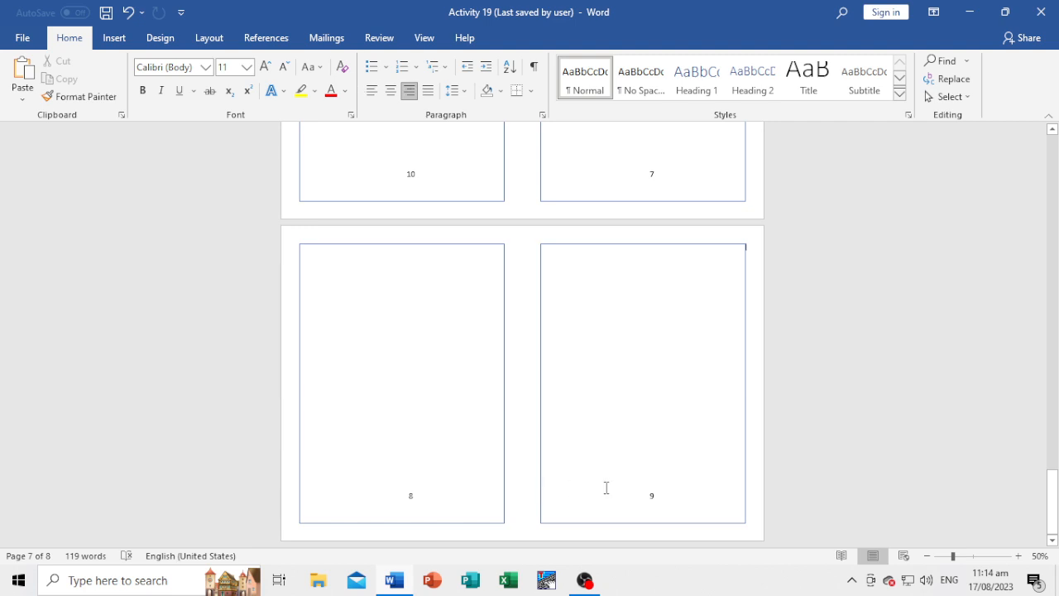
left_click(542, 505)
left_click(531, 489)
Review the numbered frames backwards from page 8 to the programme page and the Nutrition Month cover.
scroll(527, 360, "up", 10)
scroll(527, 360, "up", 15)
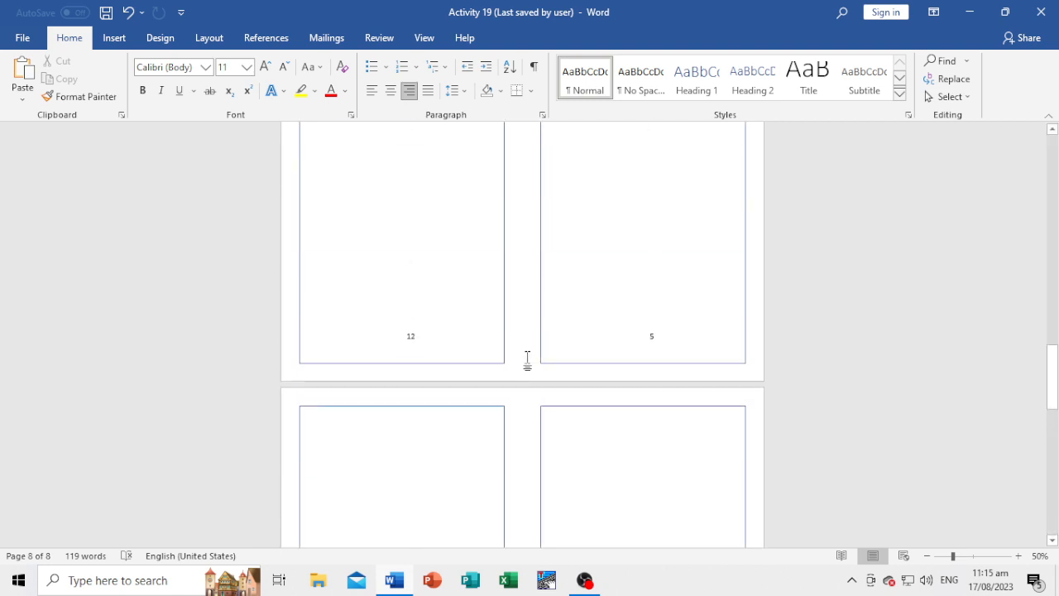
scroll(527, 360, "up", 5)
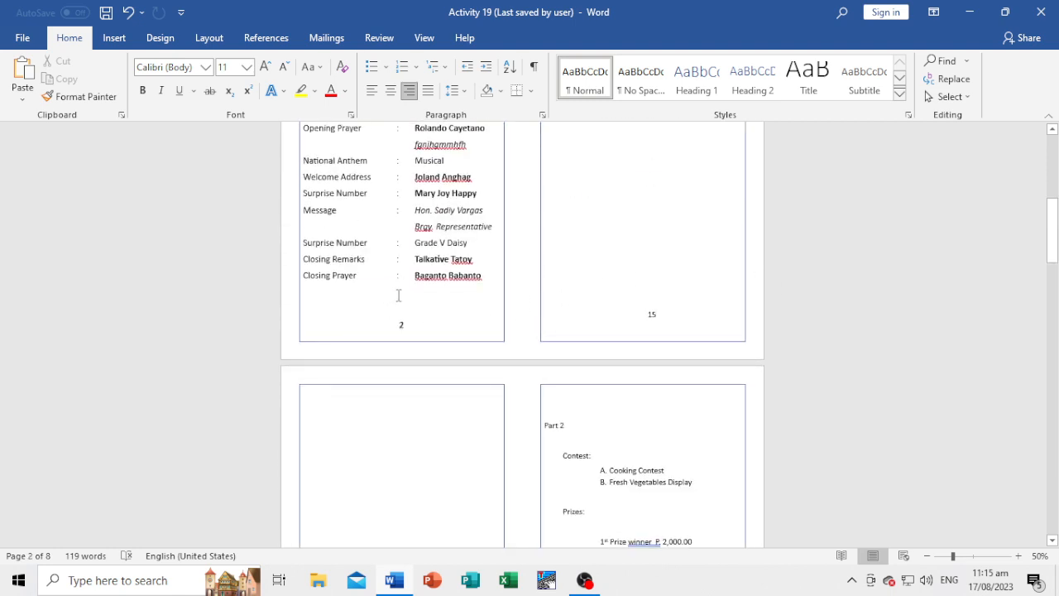
scroll(643, 296, "up", 4)
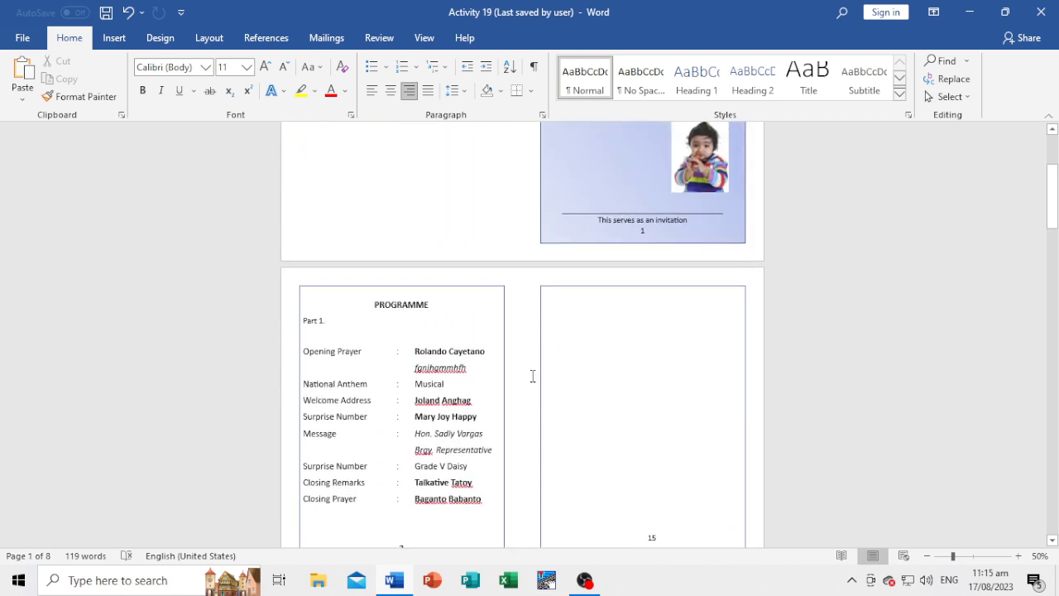
scroll(615, 201, "up", 2)
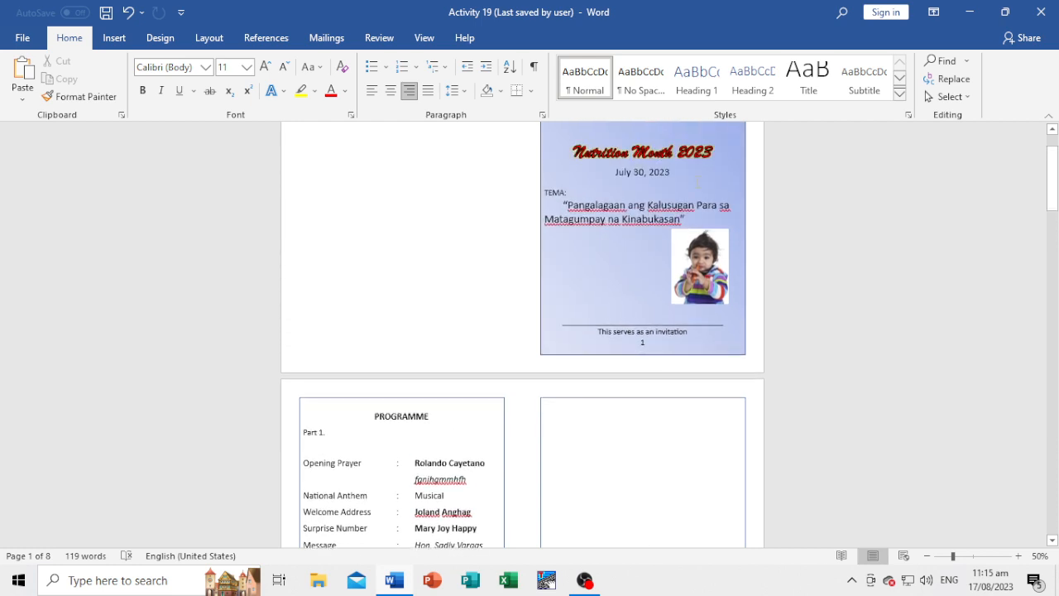
scroll(633, 277, "up", 1)
scroll(631, 278, "down", 2)
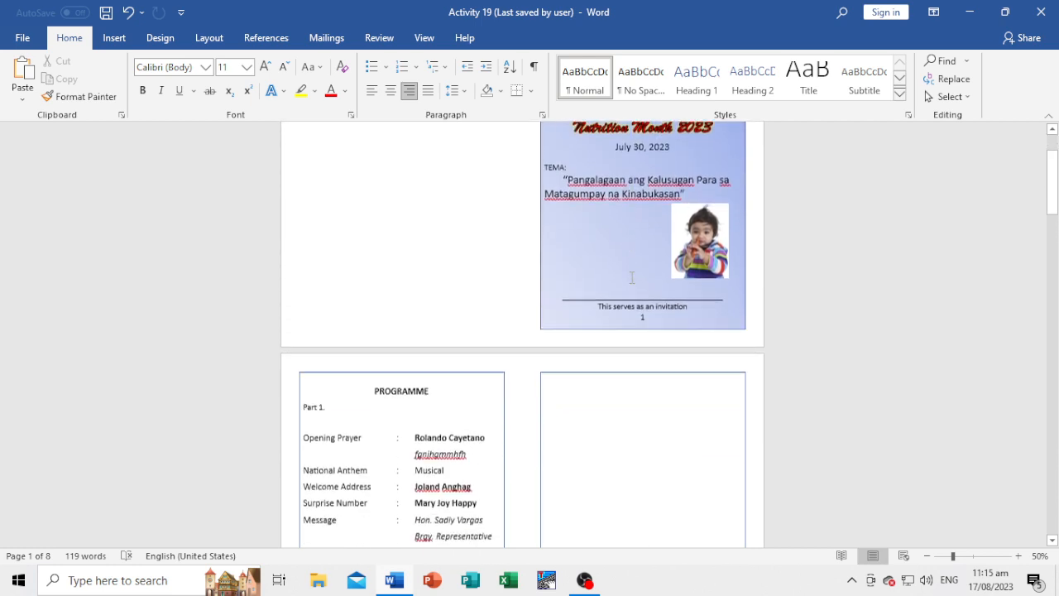
scroll(905, 333, "down", 5)
Compare the frames on the final page with the cover page and finish the review at the cover.
left_click_drag(1053, 235, 1056, 538)
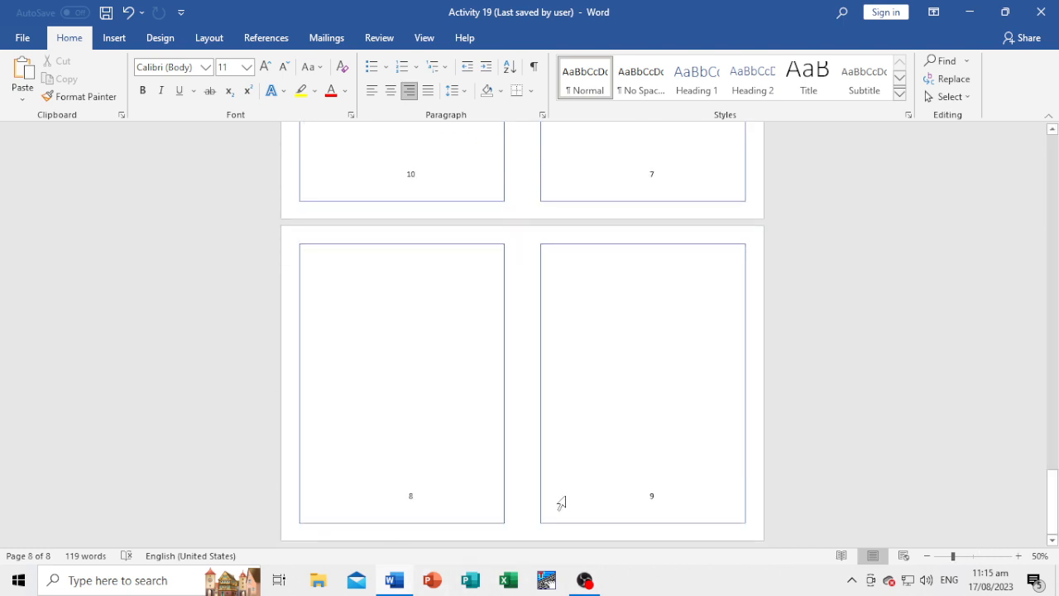
scroll(671, 460, "up", 5)
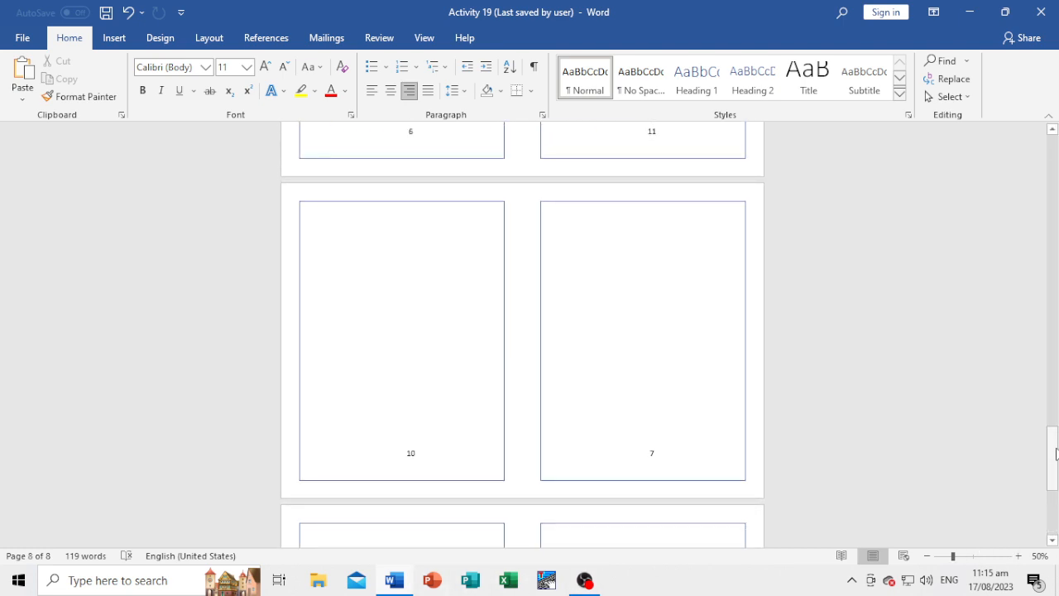
left_click_drag(1056, 453, 976, 123)
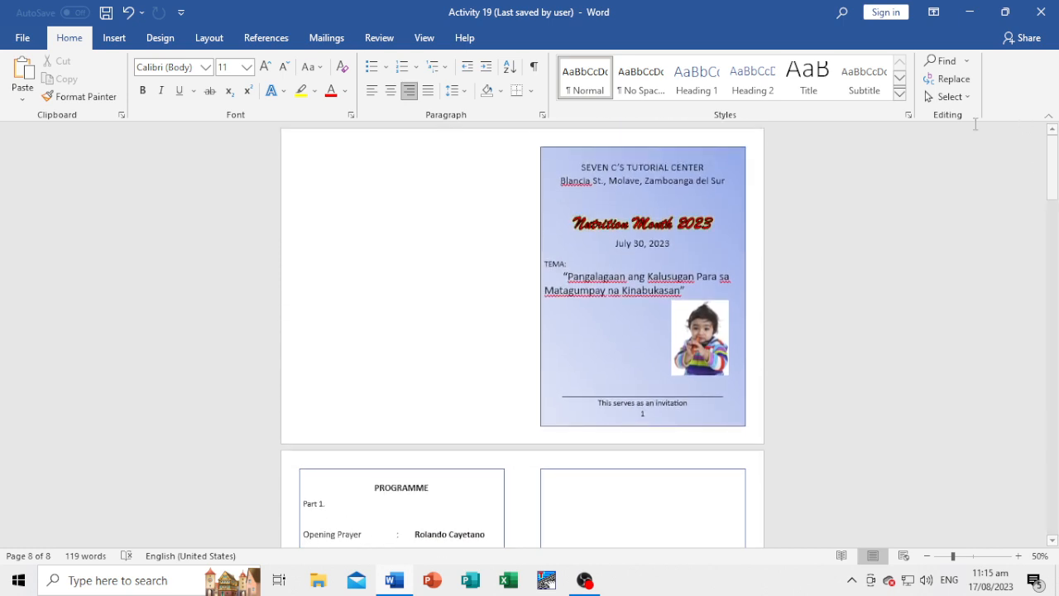
left_click(522, 187)
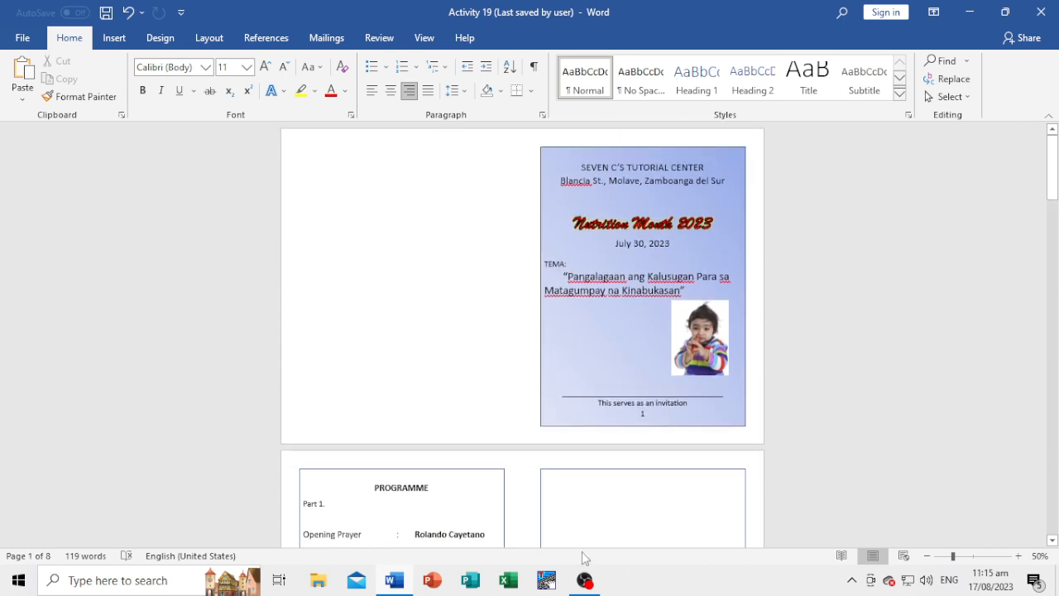
left_click(585, 582)
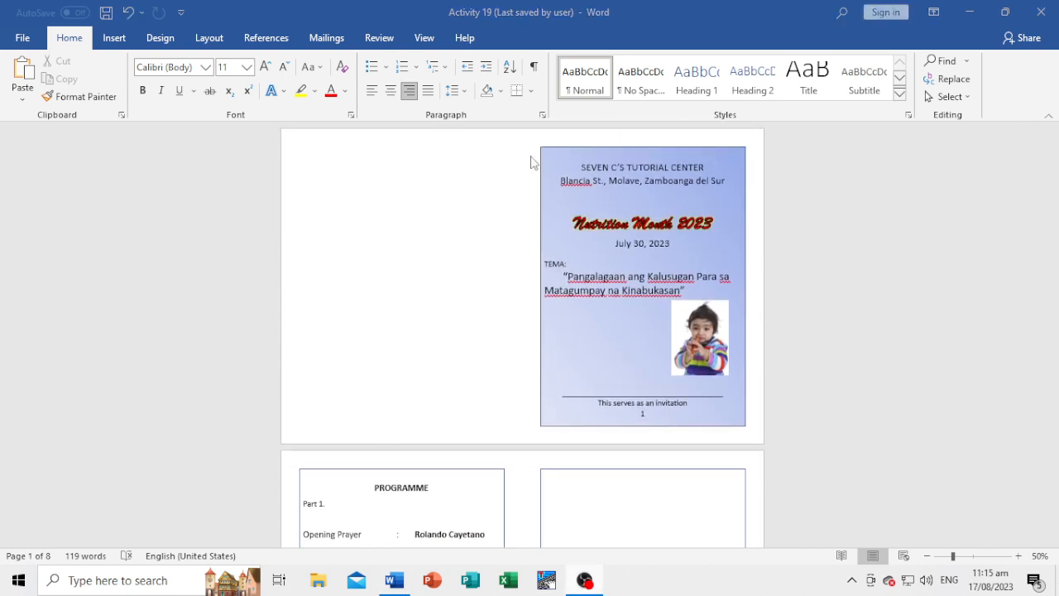